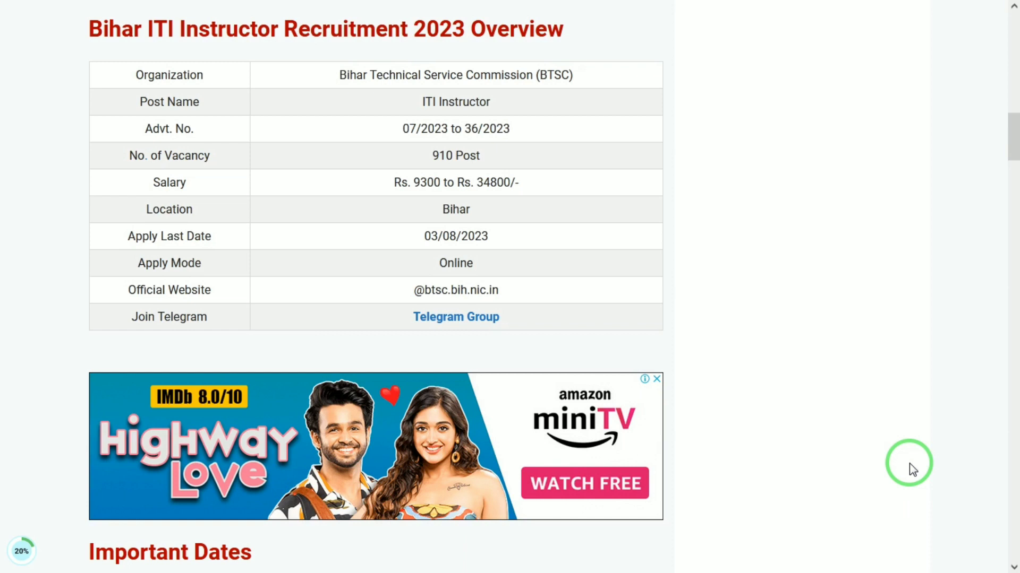
- Scroll the Bihar ITI Instructor 2023 article from the overview table down to Vacancy Details
{"action": "scroll", "coordinate": [912, 470], "scroll_direction": "down", "scroll_amount": 2}
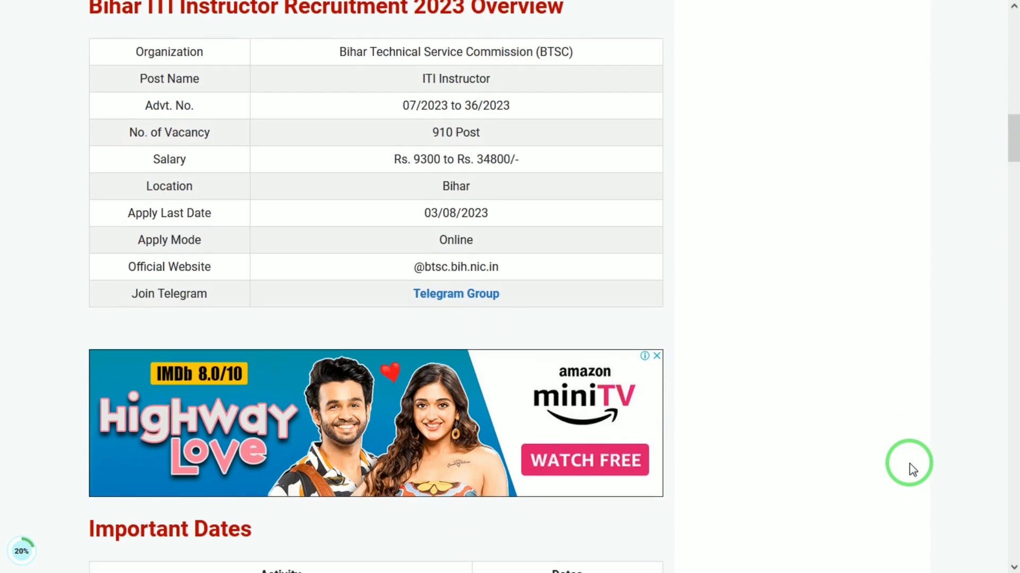
{"action": "scroll", "coordinate": [912, 470], "scroll_direction": "down", "scroll_amount": 1}
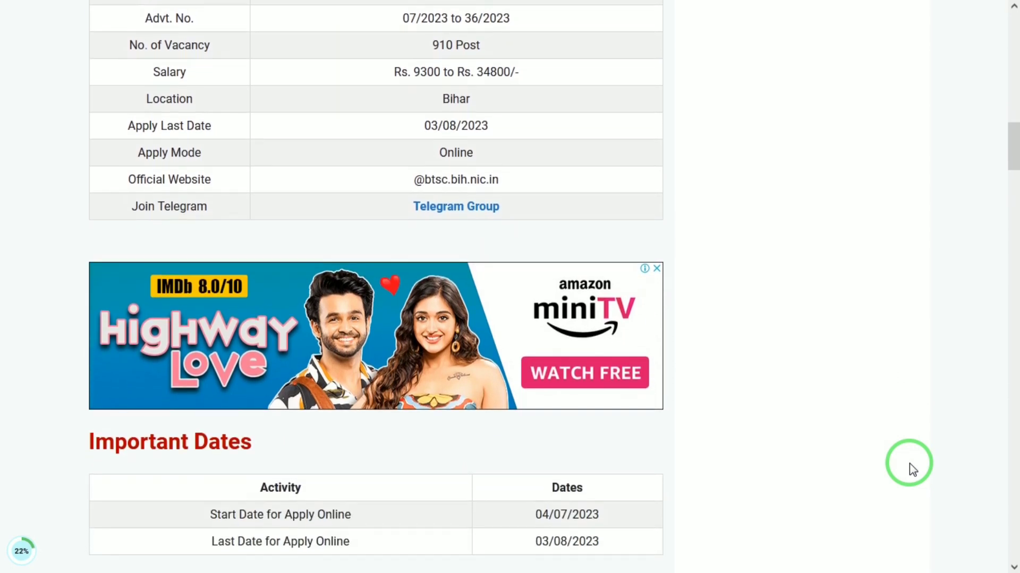
{"action": "scroll", "coordinate": [913, 470], "scroll_direction": "down", "scroll_amount": 1}
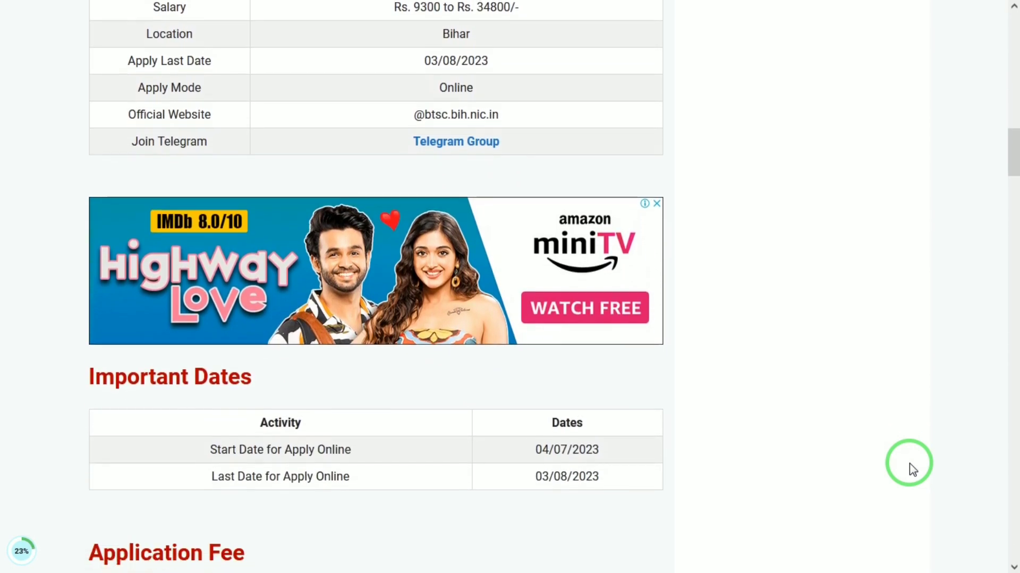
{"action": "scroll", "coordinate": [912, 470], "scroll_direction": "down", "scroll_amount": 3}
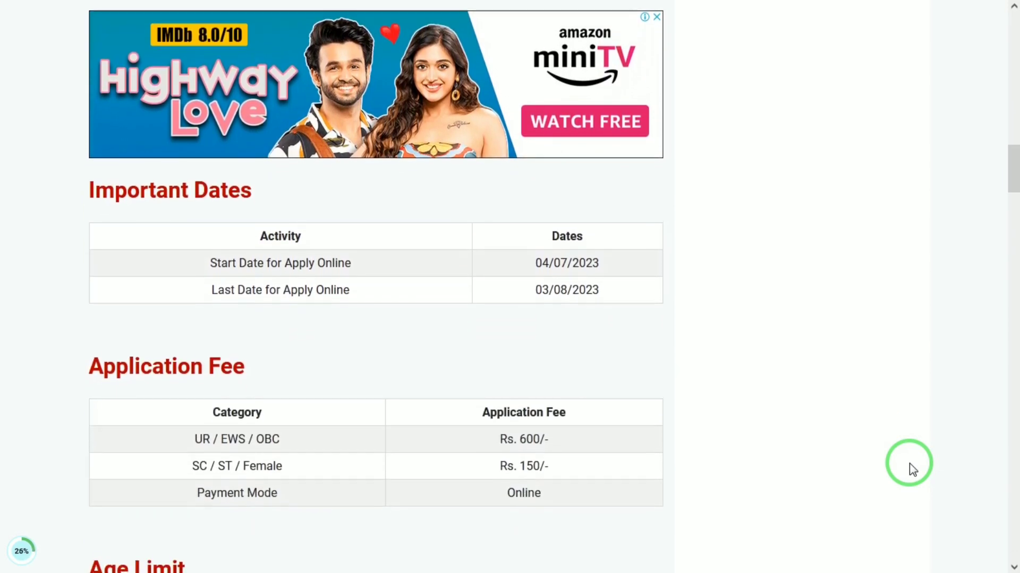
{"action": "scroll", "coordinate": [912, 470], "scroll_direction": "down", "scroll_amount": 1}
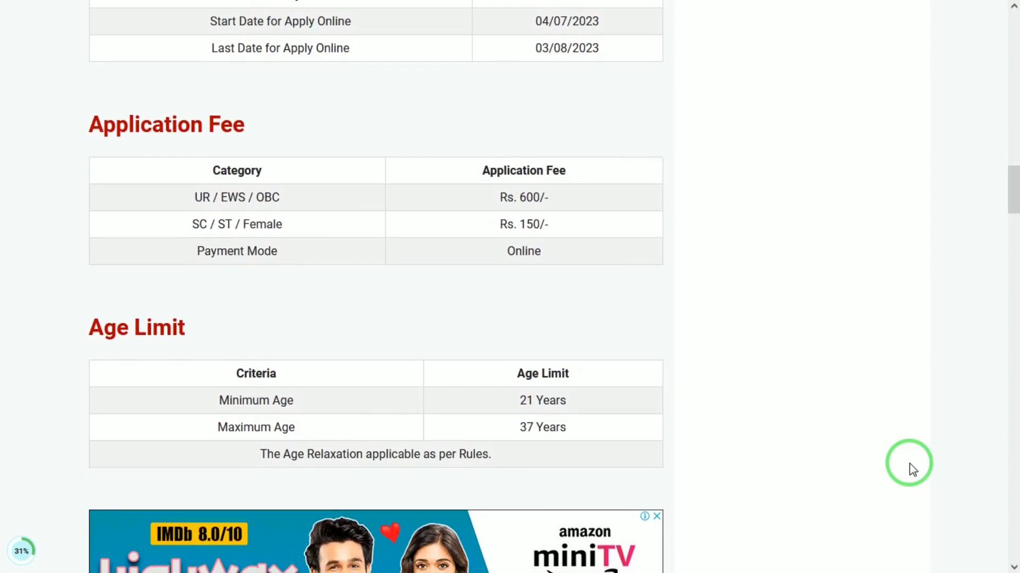
{"action": "scroll", "coordinate": [913, 470], "scroll_direction": "down", "scroll_amount": 1}
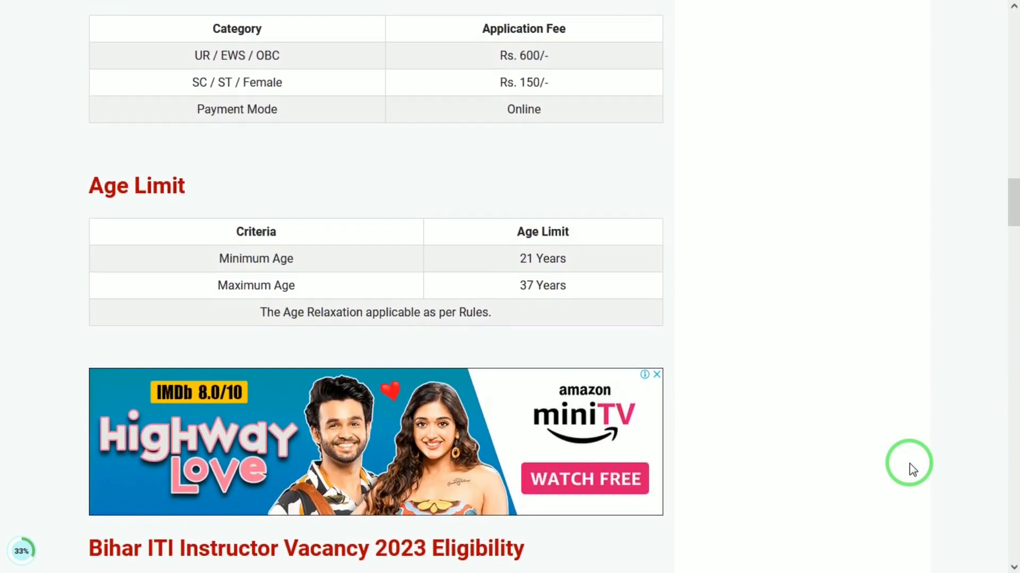
{"action": "scroll", "coordinate": [913, 470], "scroll_direction": "down", "scroll_amount": 3}
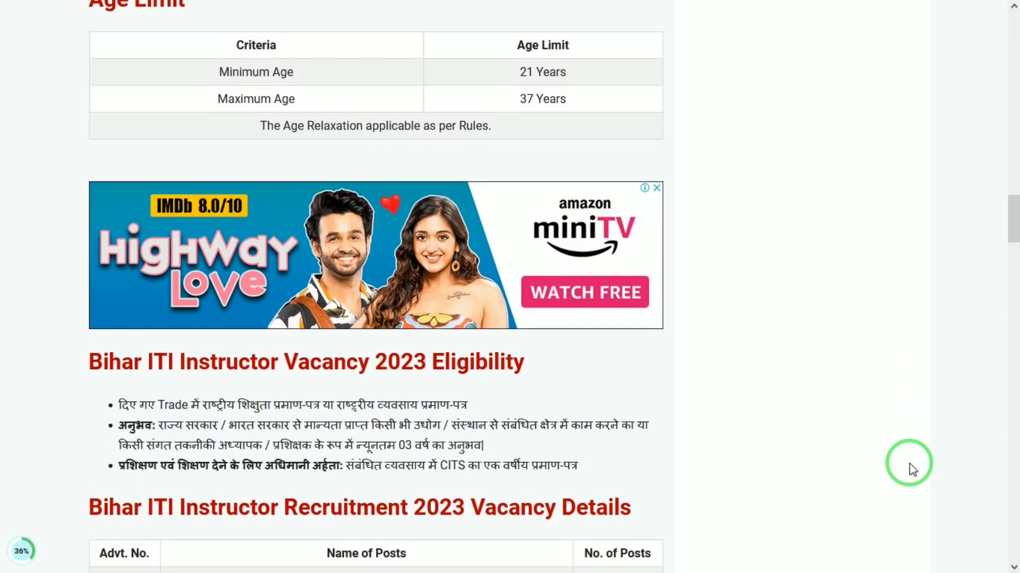
{"action": "scroll", "coordinate": [912, 470], "scroll_direction": "down", "scroll_amount": 2}
{"action": "scroll", "coordinate": [913, 470], "scroll_direction": "down", "scroll_amount": 1}
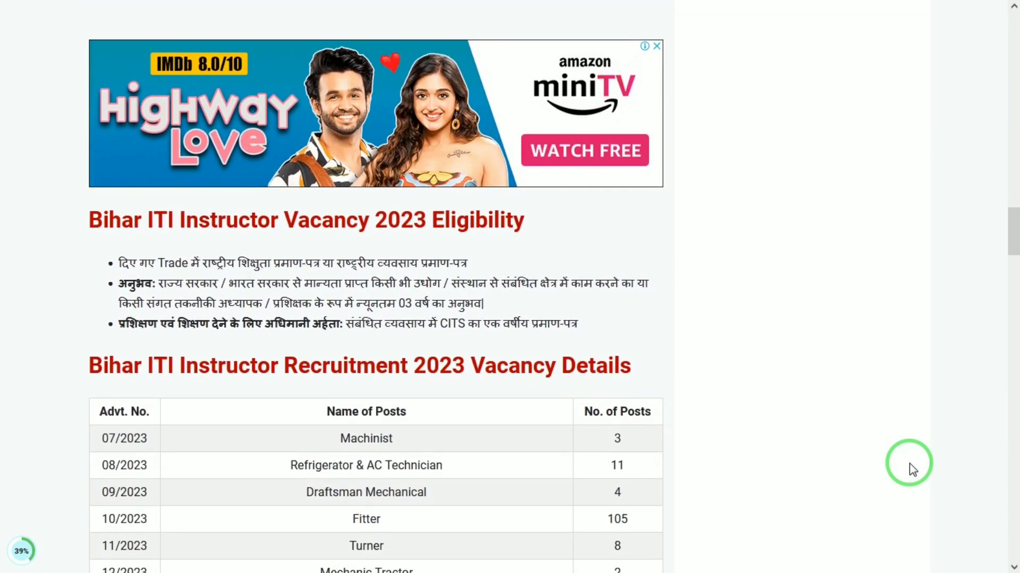
- Scroll through the Vacancy Details table to the 910 Total Post row and Selection Process
{"action": "scroll", "coordinate": [912, 470], "scroll_direction": "down", "scroll_amount": 1}
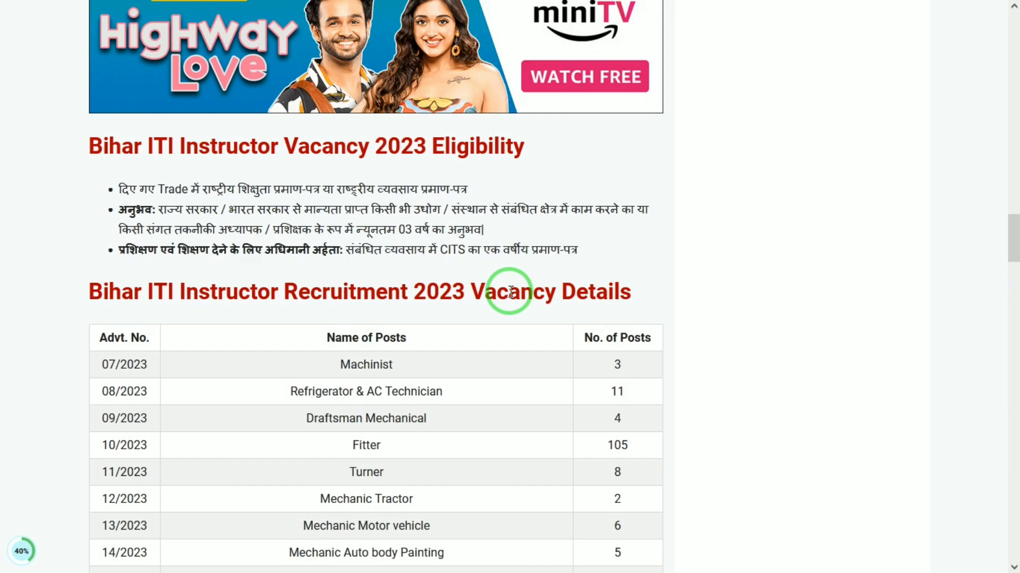
{"action": "scroll", "coordinate": [510, 291], "scroll_direction": "down", "scroll_amount": 3}
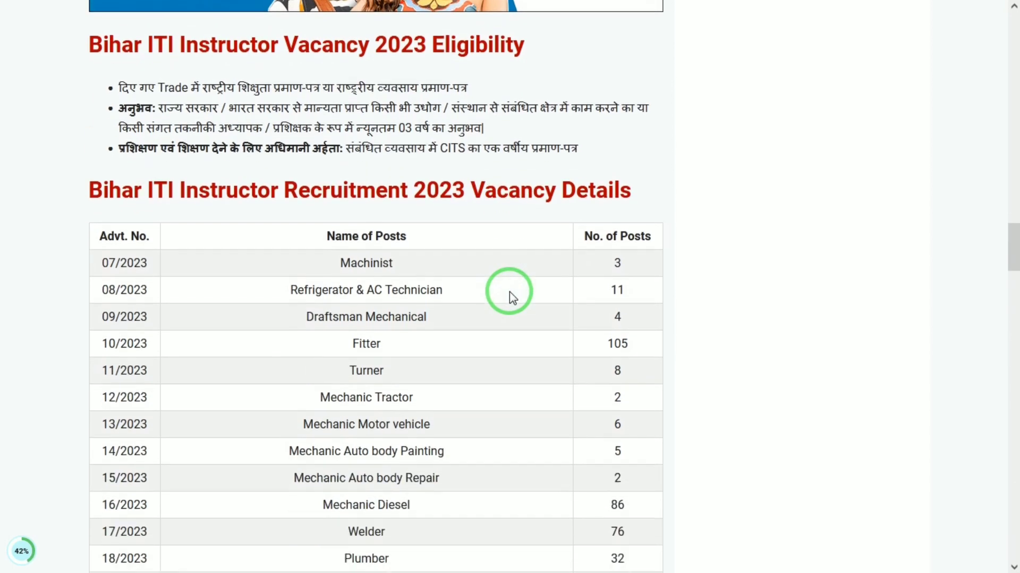
{"action": "scroll", "coordinate": [509, 291], "scroll_direction": "down", "scroll_amount": 3}
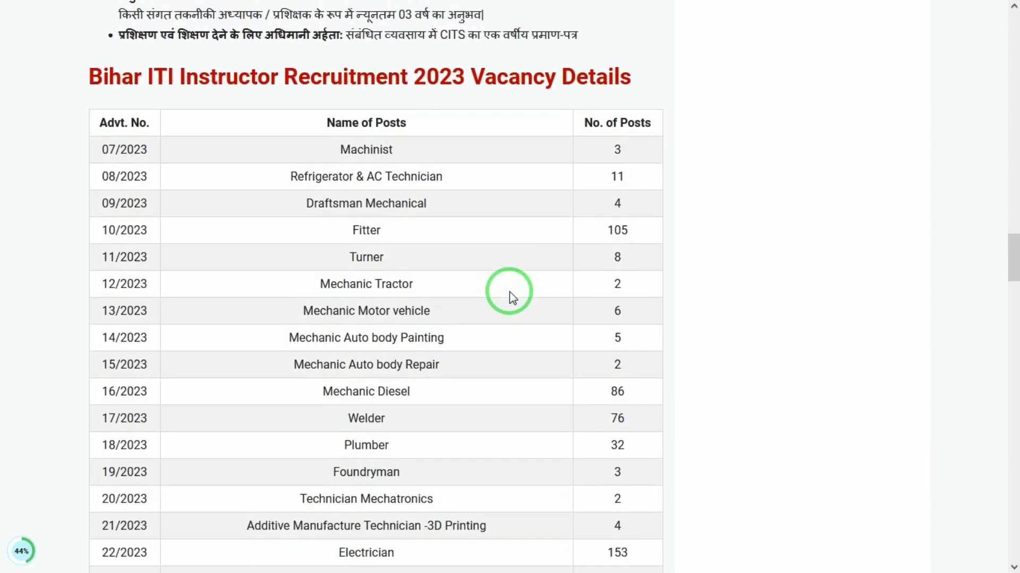
{"action": "scroll", "coordinate": [509, 292], "scroll_direction": "down", "scroll_amount": 6}
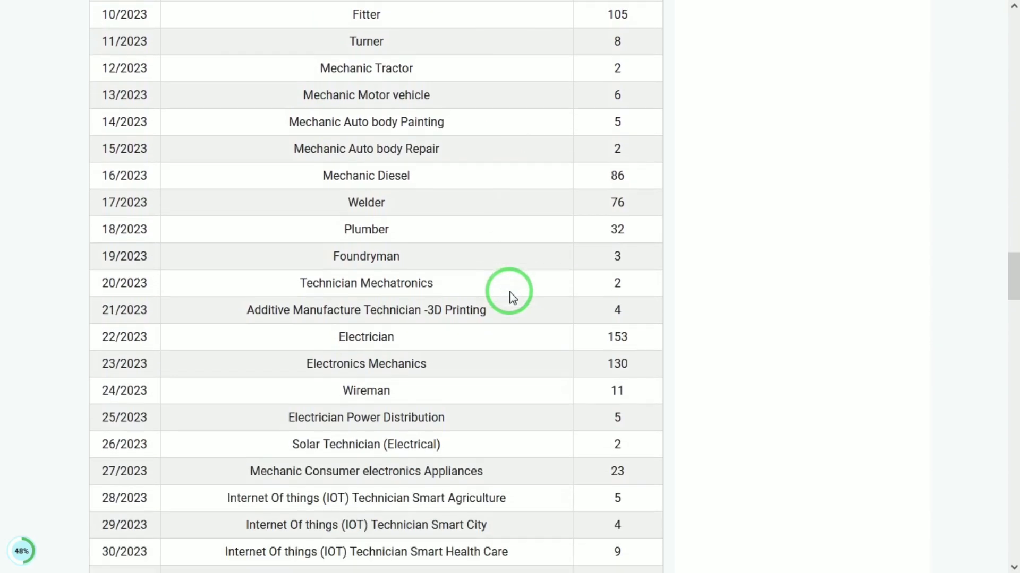
{"action": "scroll", "coordinate": [509, 291], "scroll_direction": "down", "scroll_amount": 6}
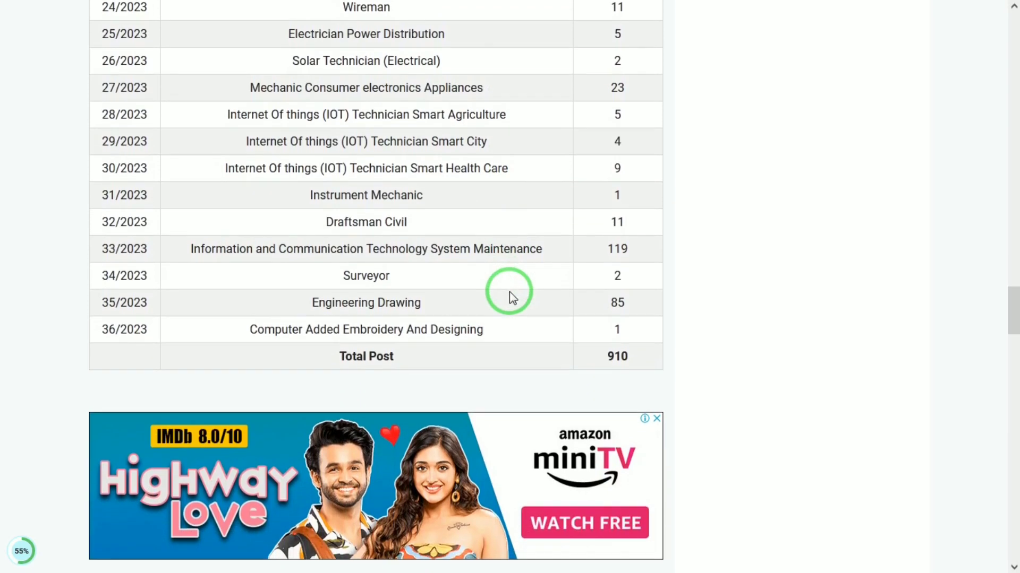
{"action": "scroll", "coordinate": [509, 291], "scroll_direction": "down", "scroll_amount": 3}
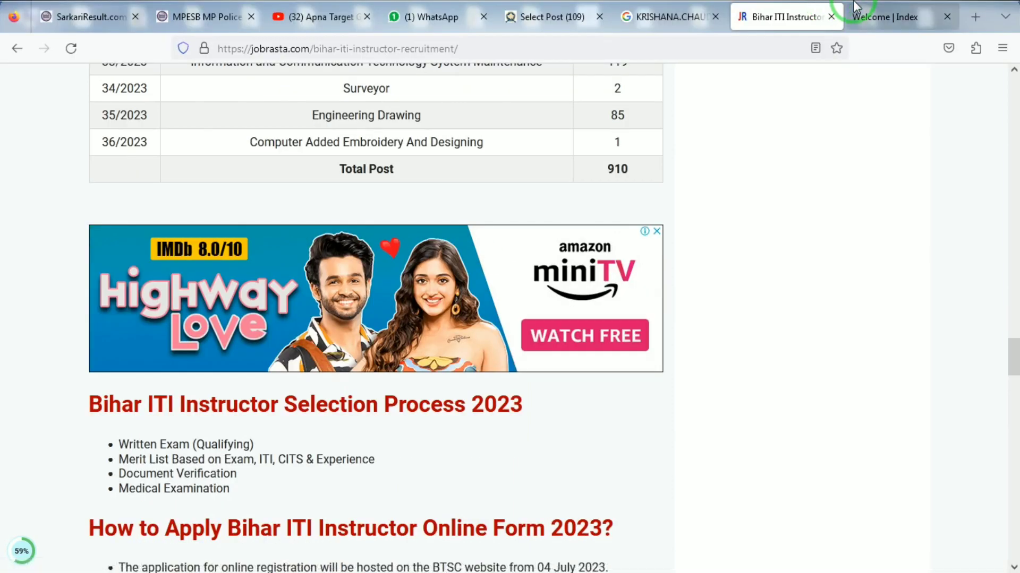
- Switch to the BTSC commission site and open its REGISTER page for new candidates
{"action": "left_click", "coordinate": [876, 15]}
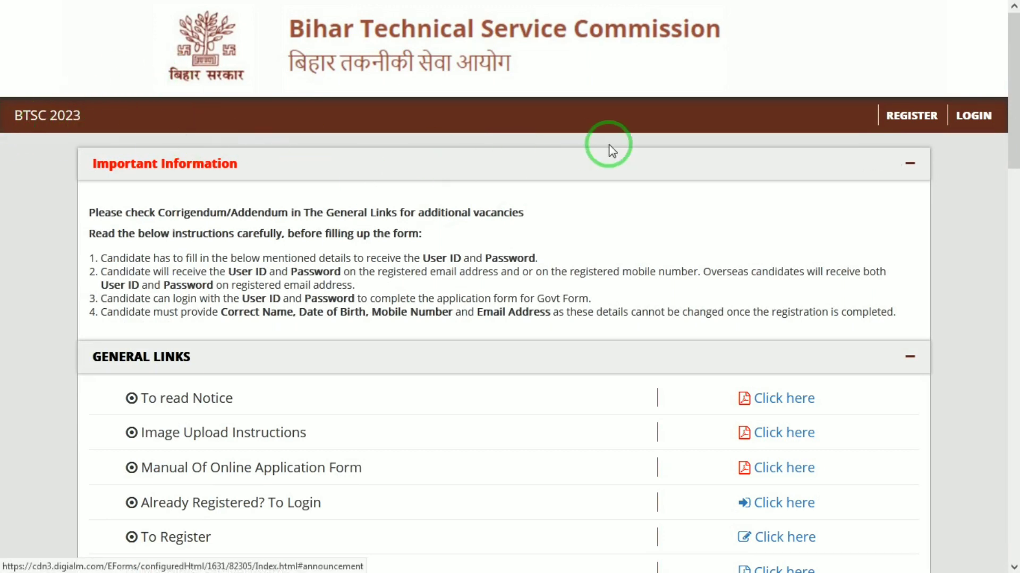
{"action": "left_click", "coordinate": [918, 115]}
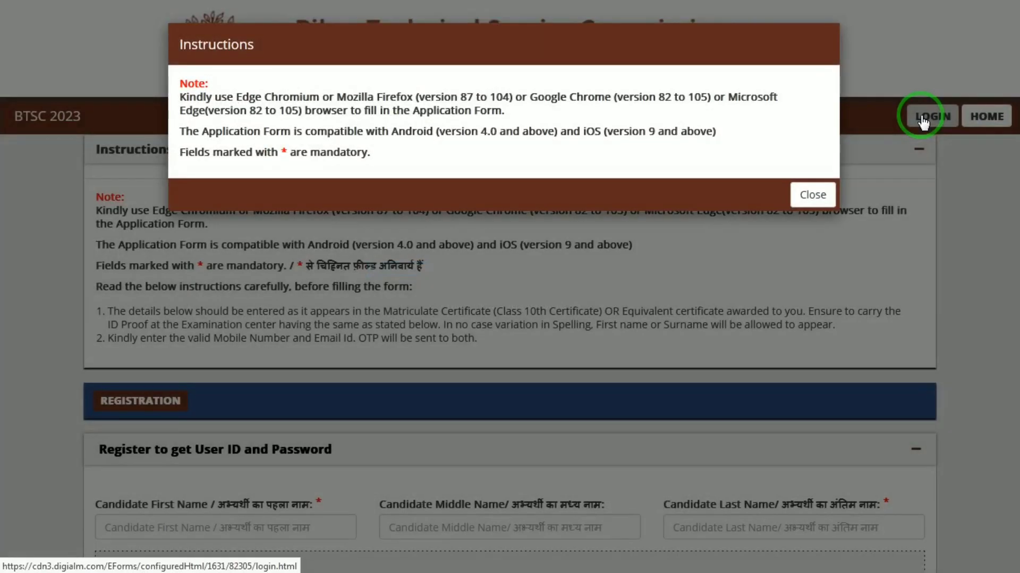
- Close the Instructions popup, agree to the Privacy Notice, and scroll to the Register form
{"action": "left_click", "coordinate": [812, 195]}
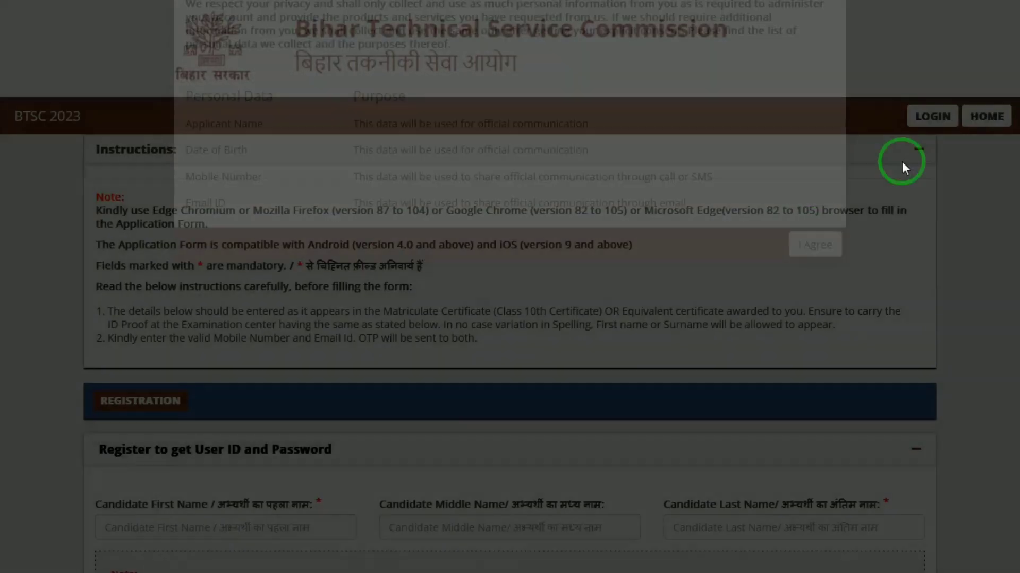
{"action": "left_click", "coordinate": [809, 326]}
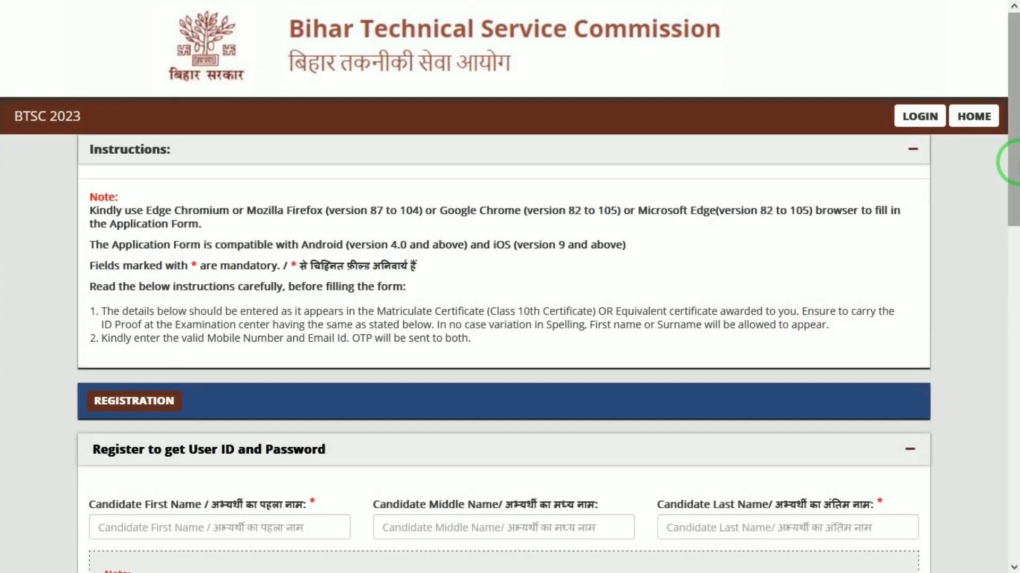
{"action": "left_click_drag", "start_coordinate": [1013, 162], "coordinate": [1013, 257]}
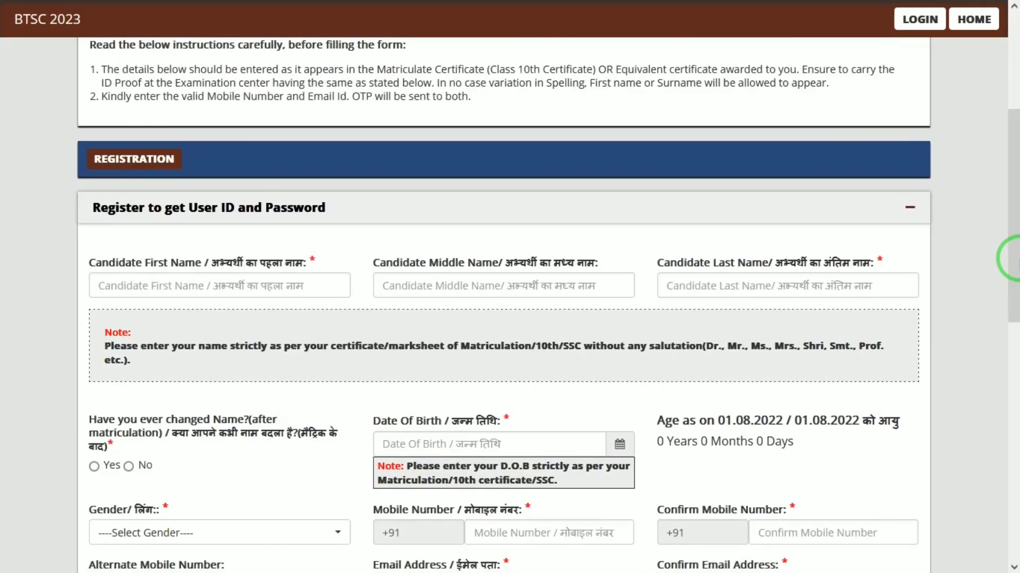
- Enter the candidate's first and last name, leaving middle name blank, and answer No to name change
{"action": "left_click", "coordinate": [312, 287]}
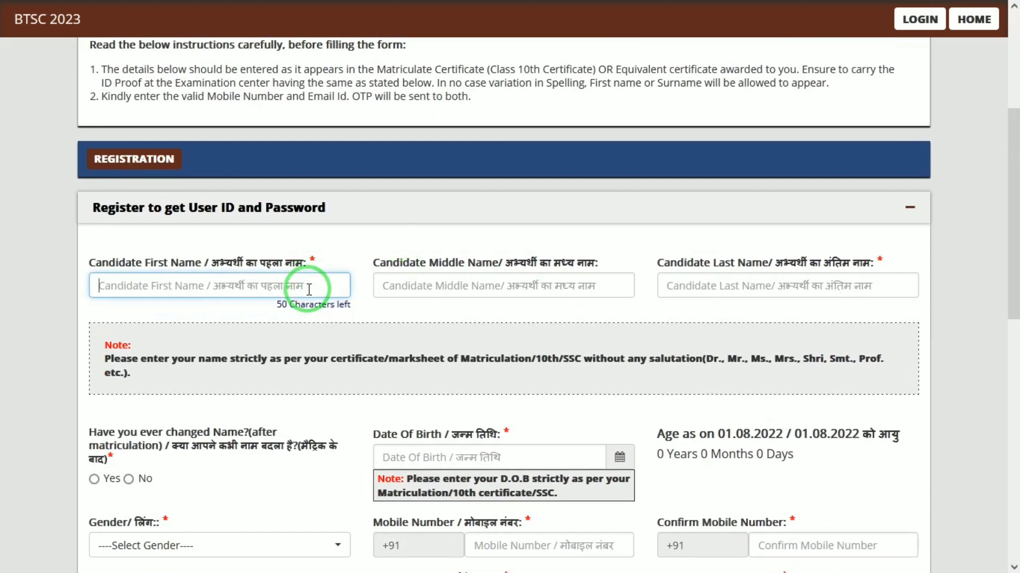
{"action": "type", "text": "MAHEE"}
{"action": "key", "text": "Tab"}
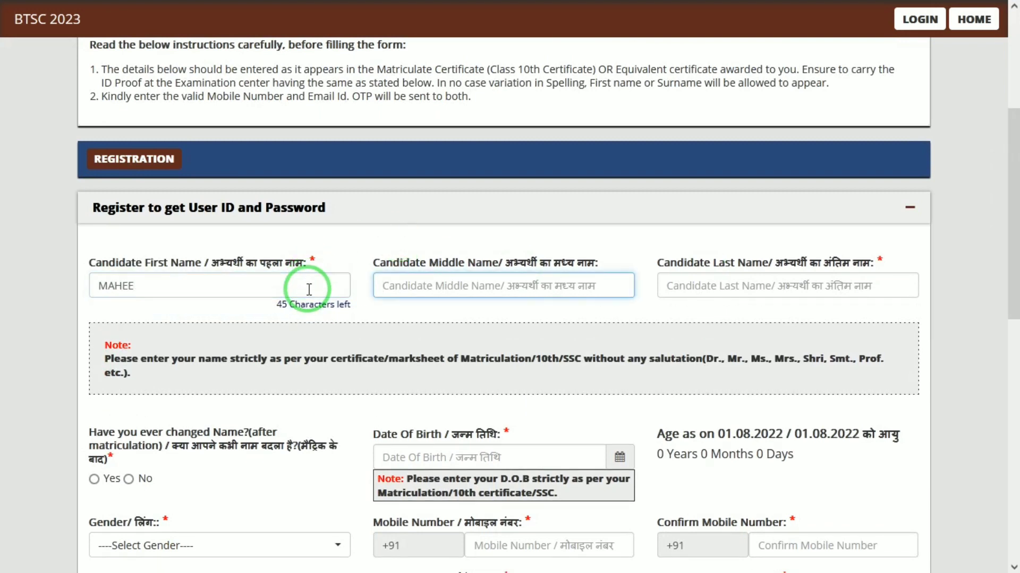
{"action": "key", "text": "Tab"}
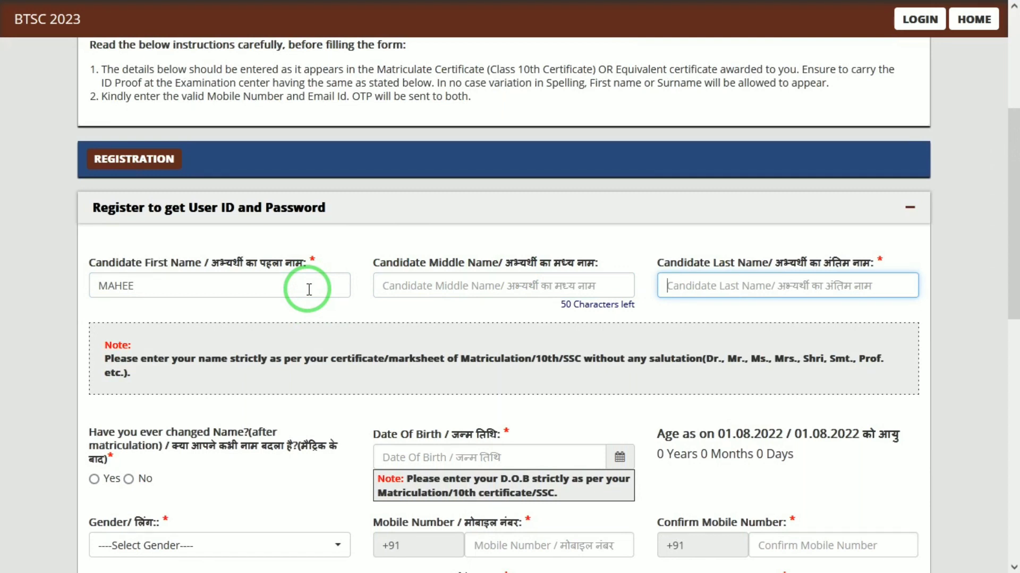
{"action": "type", "text": "NA"}
{"action": "key", "text": "Tab"}
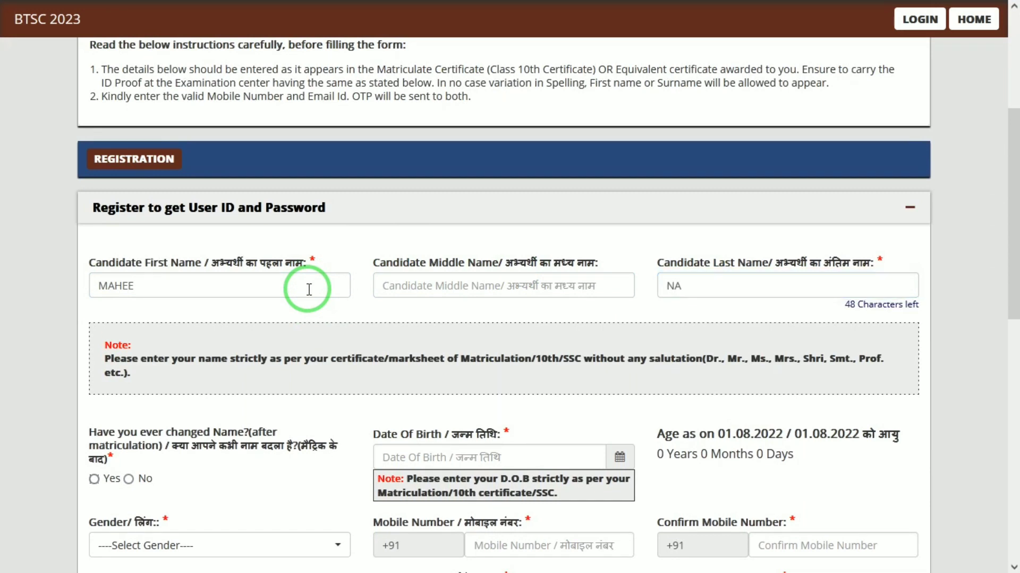
{"action": "left_click_drag", "start_coordinate": [1017, 171], "coordinate": [1017, 247]}
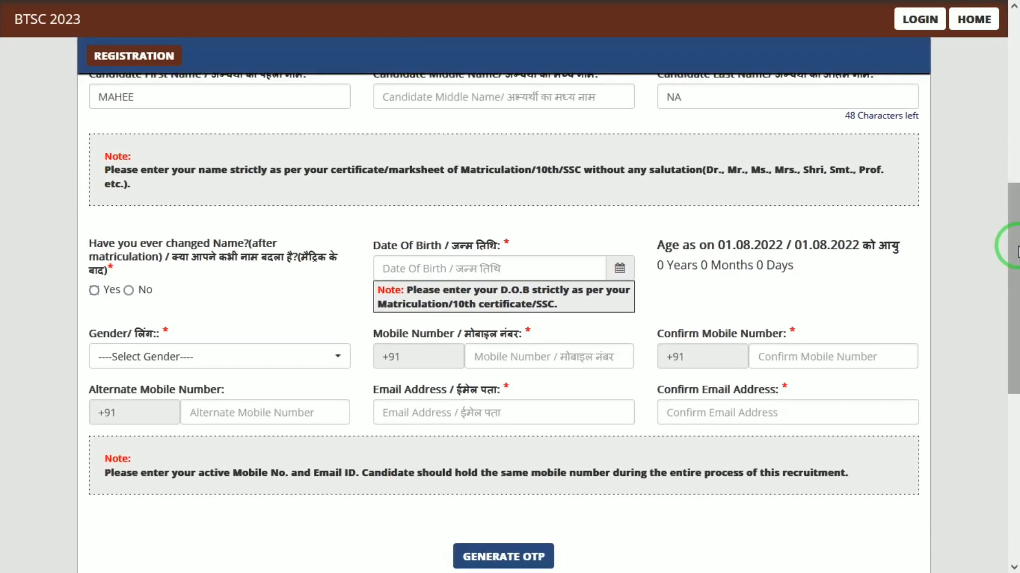
{"action": "left_click", "coordinate": [129, 278]}
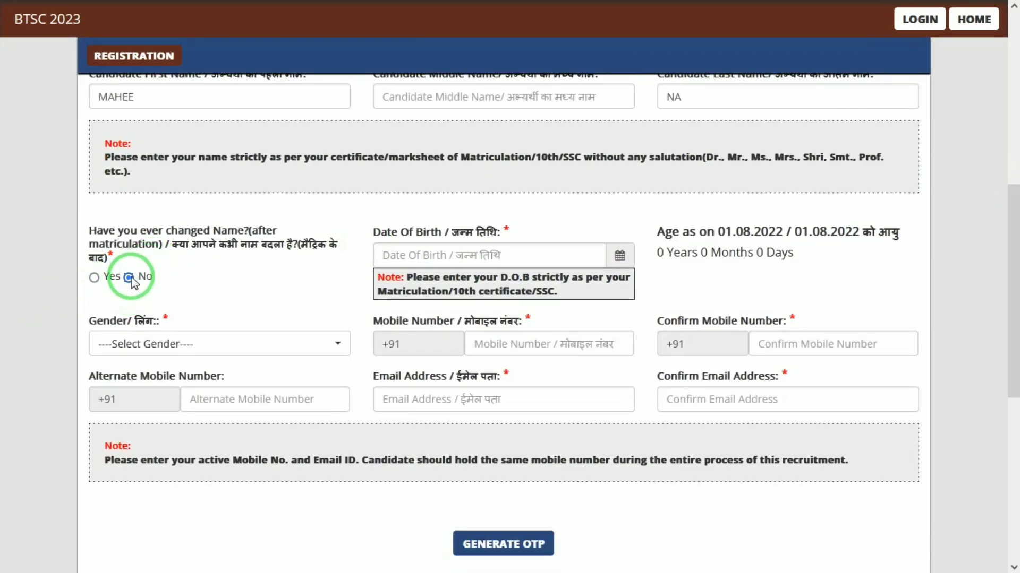
- Set the date of birth to 01/01/2000 and the gender to Male
{"action": "left_click", "coordinate": [587, 261]}
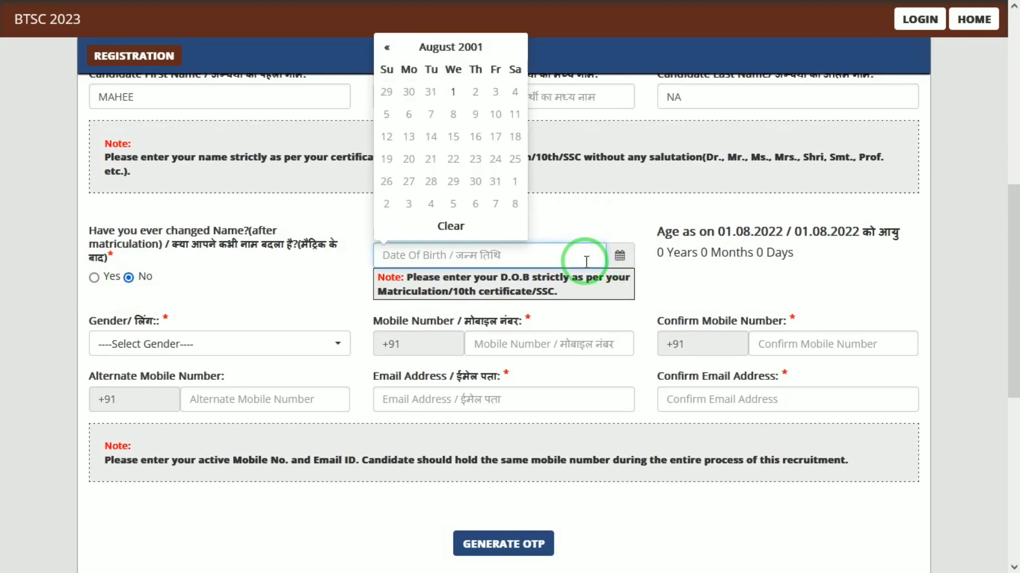
{"action": "left_click", "coordinate": [461, 48]}
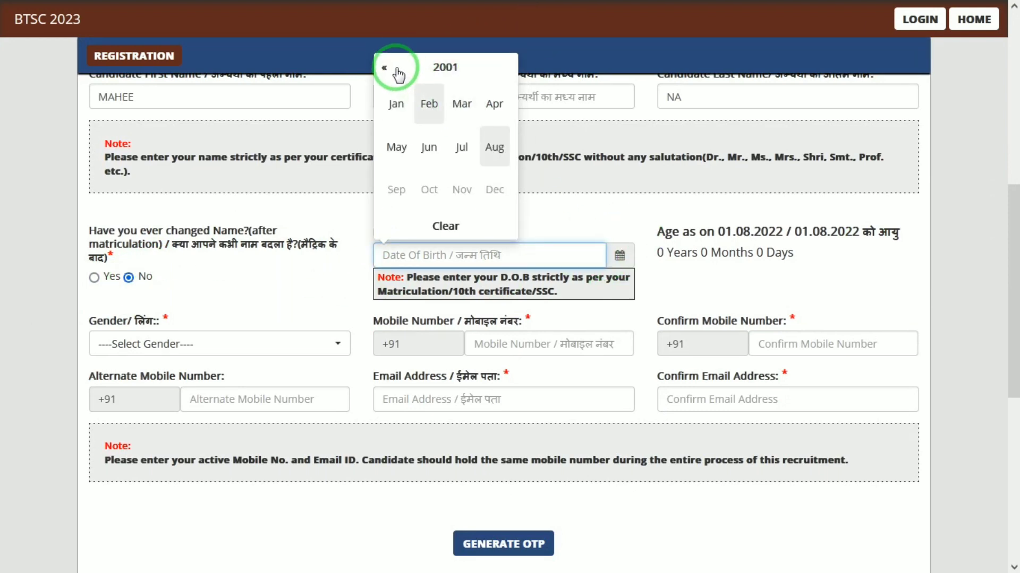
{"action": "left_click", "coordinate": [432, 65]}
{"action": "left_click", "coordinate": [433, 104]}
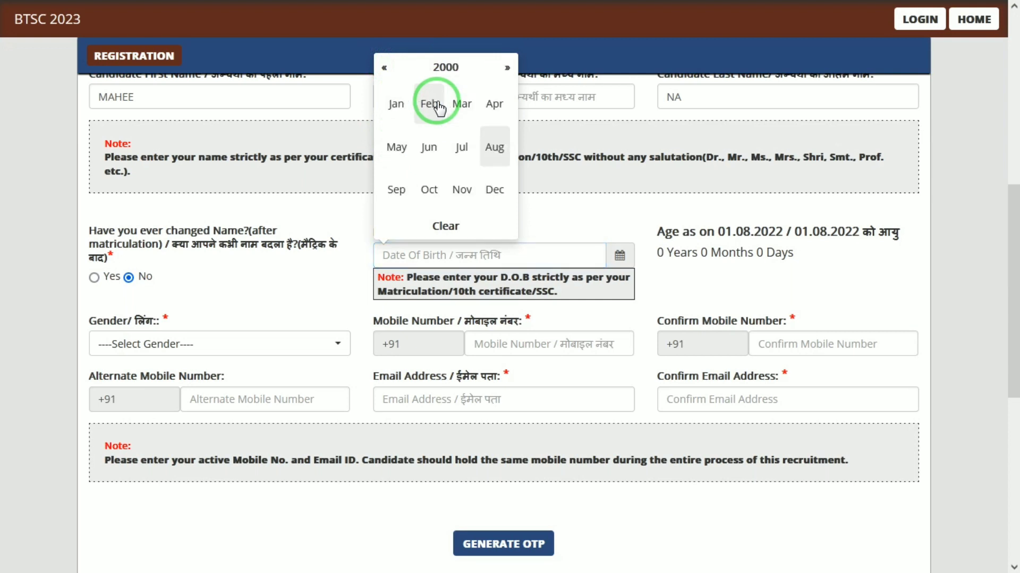
{"action": "left_click", "coordinate": [393, 105]}
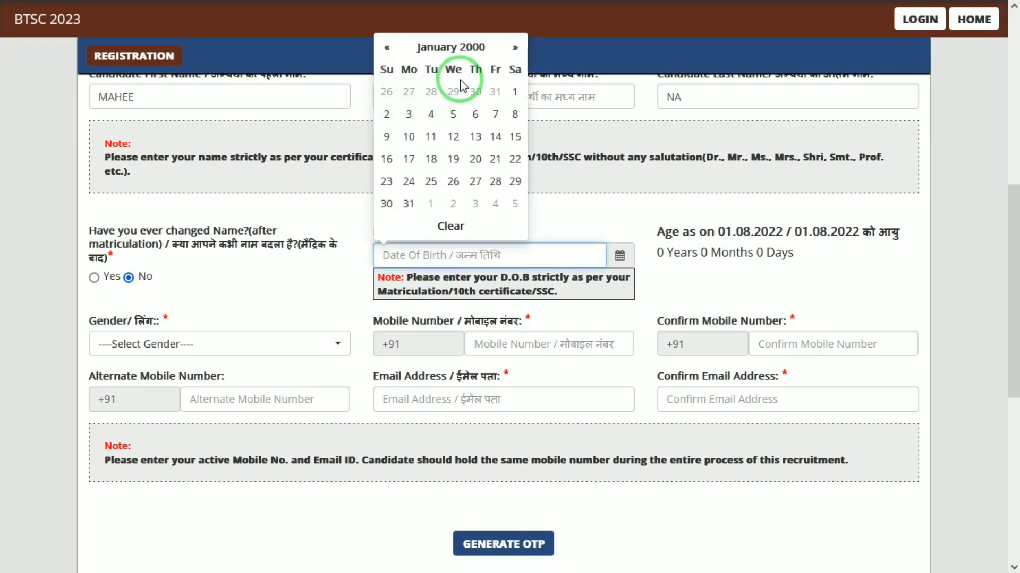
{"action": "left_click", "coordinate": [515, 94]}
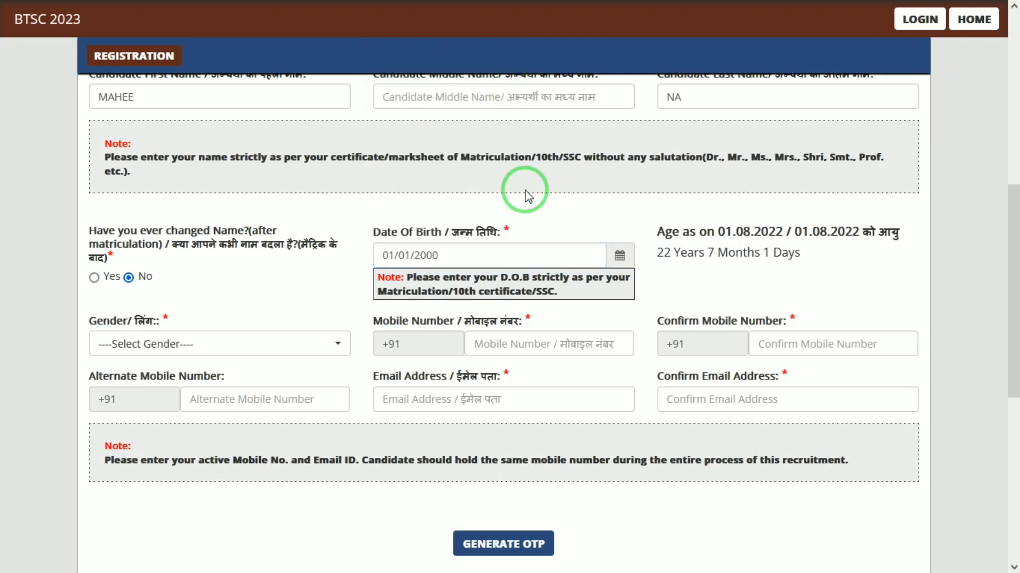
{"action": "left_click", "coordinate": [169, 346]}
{"action": "left_click", "coordinate": [115, 421]}
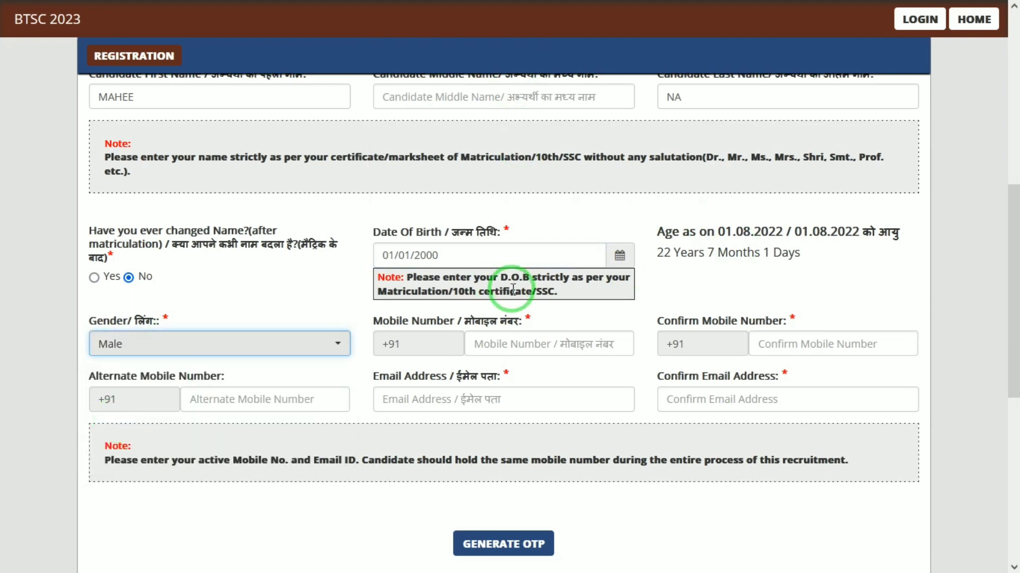
{"action": "left_click", "coordinate": [531, 346]}
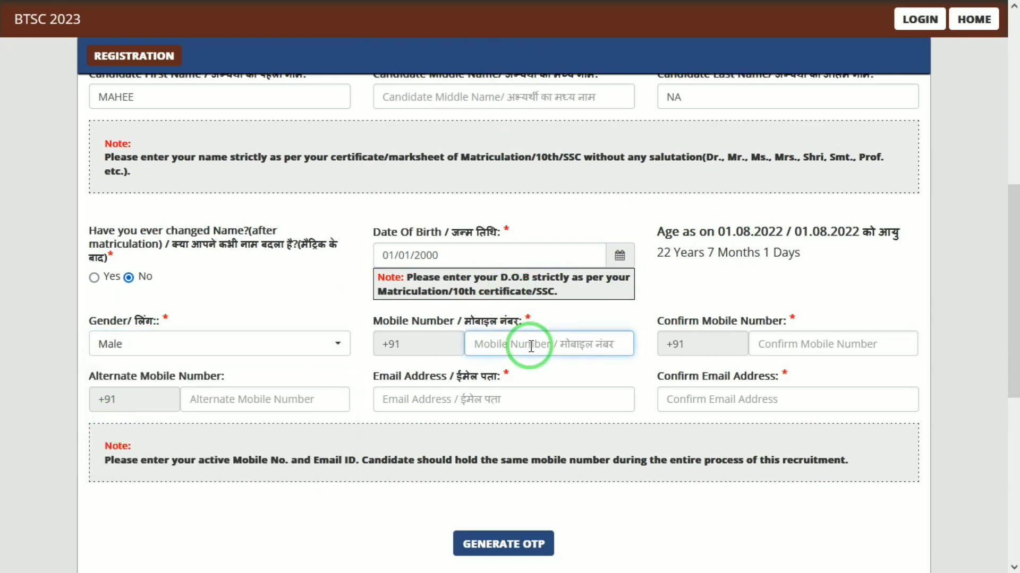
- Enter the candidate's mobile number and confirm it, skipping the alternate mobile field
{"action": "left_click_drag", "start_coordinate": [1017, 271], "coordinate": [1018, 366]}
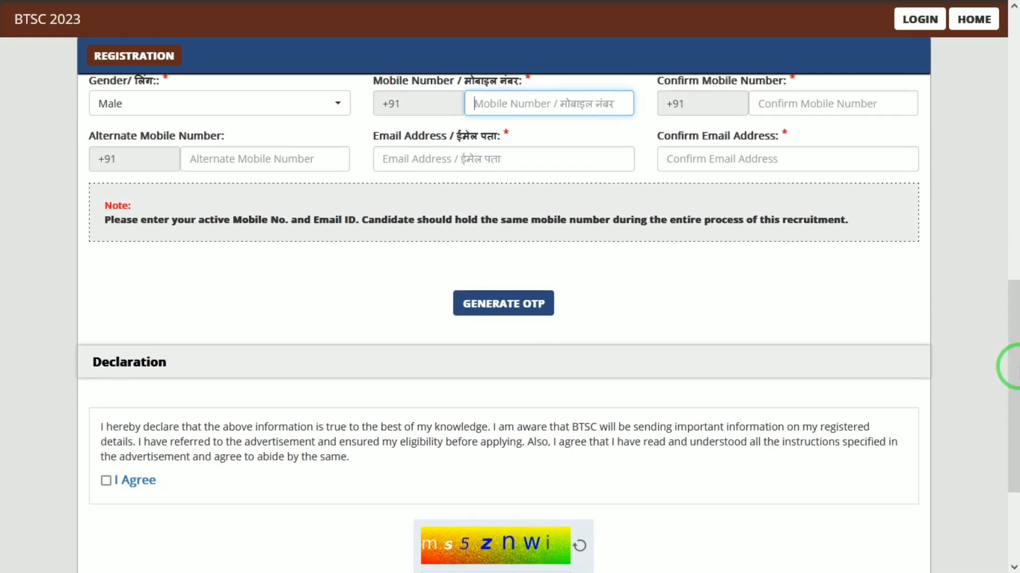
{"action": "type", "text": "62"}
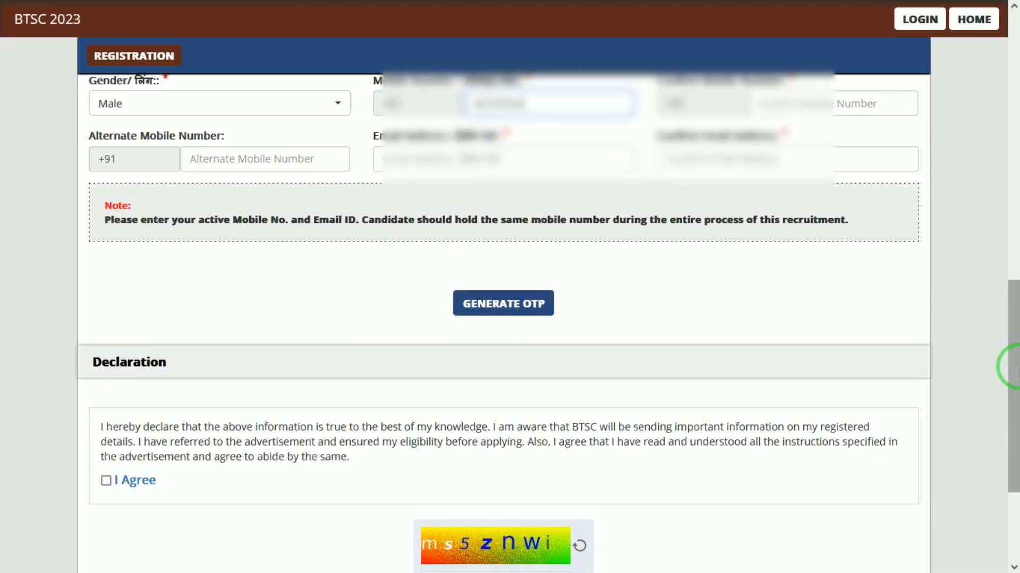
{"action": "type", "text": "7"}
{"action": "key", "text": "Tab"}
{"action": "key", "text": "Tab"}
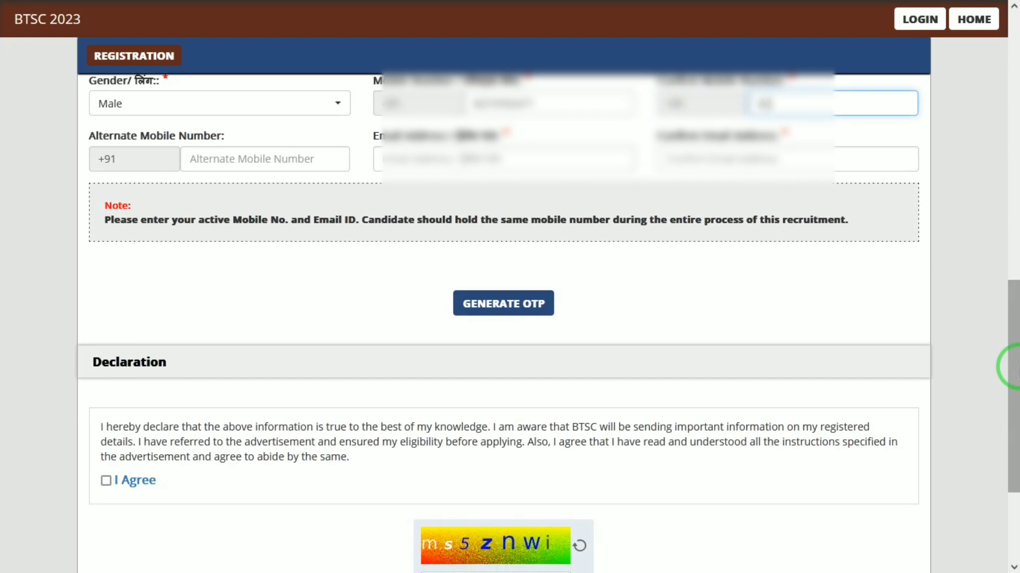
{"action": "key", "text": "Tab"}
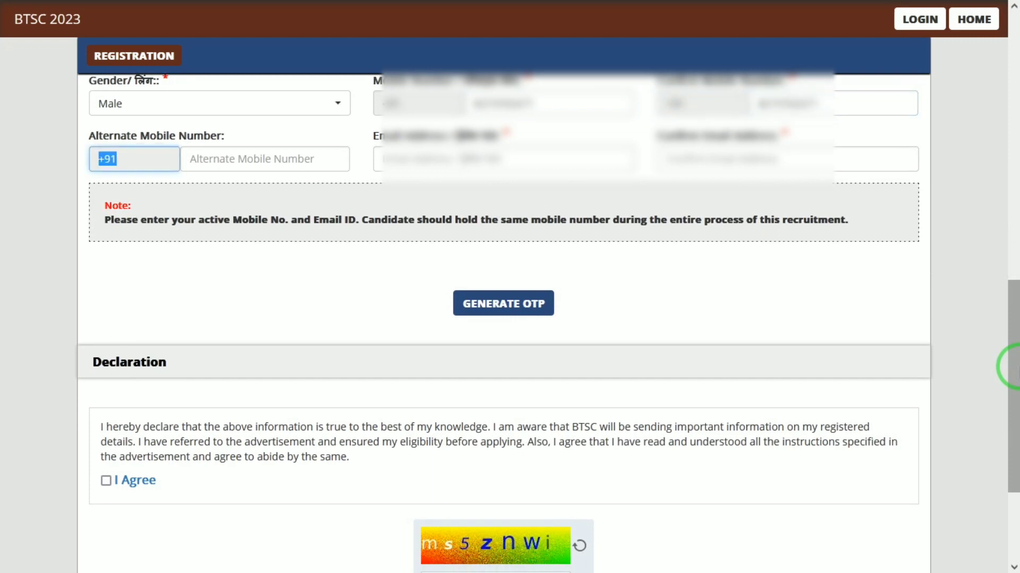
{"action": "key", "text": "Tab"}
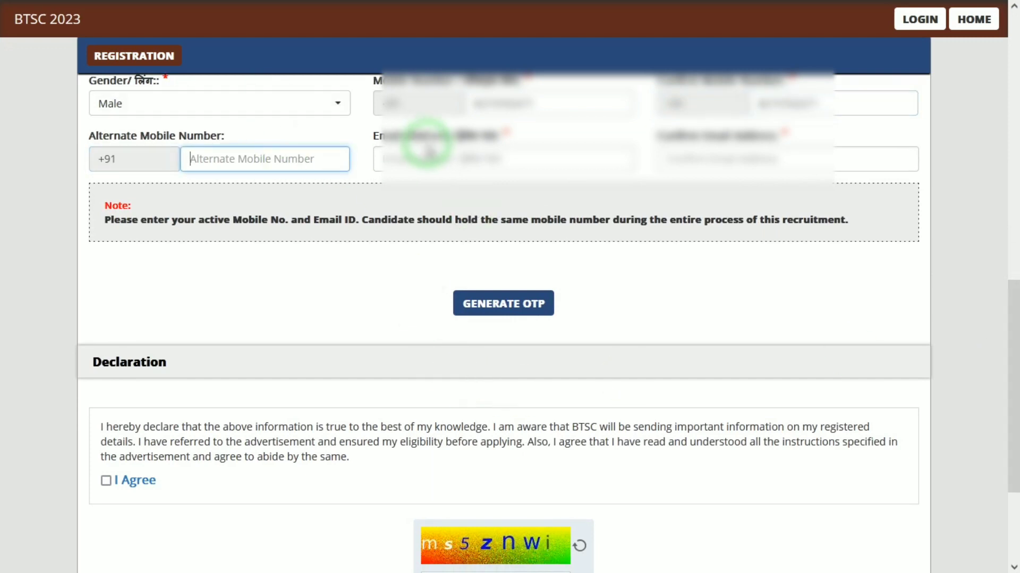
- Fill in the candidate's e-mail address and retype it, correcting typos, in Confirm Email Address
{"action": "left_click", "coordinate": [434, 154]}
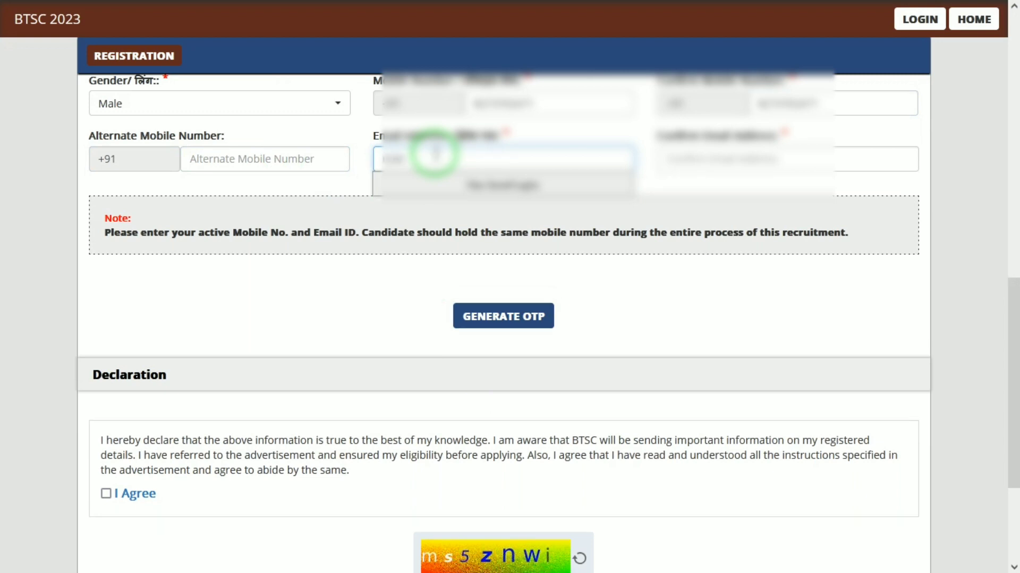
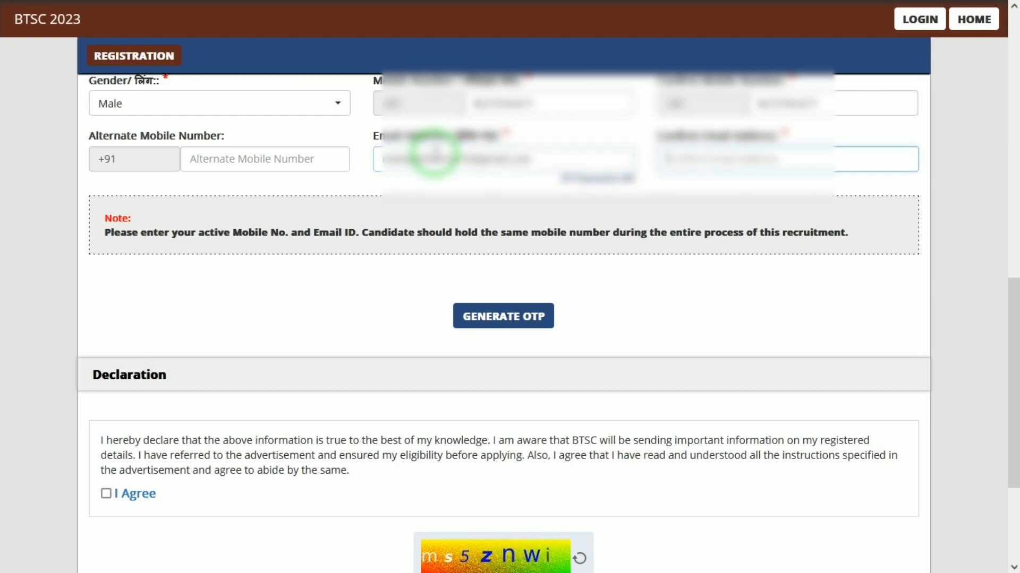
{"action": "key", "text": "Tab"}
{"action": "type", "text": "rah?"}
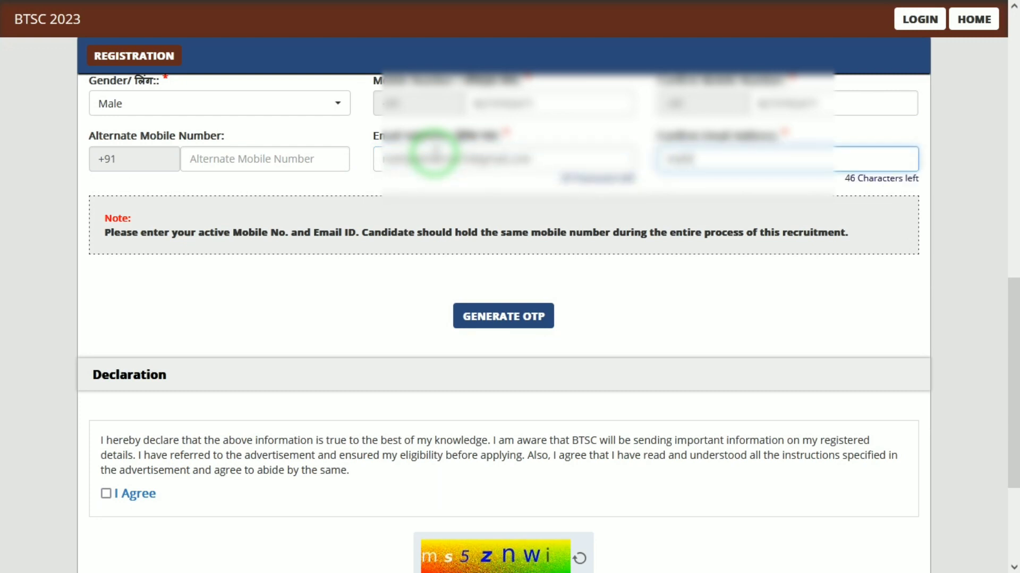
{"action": "type", "text": "?????????"}
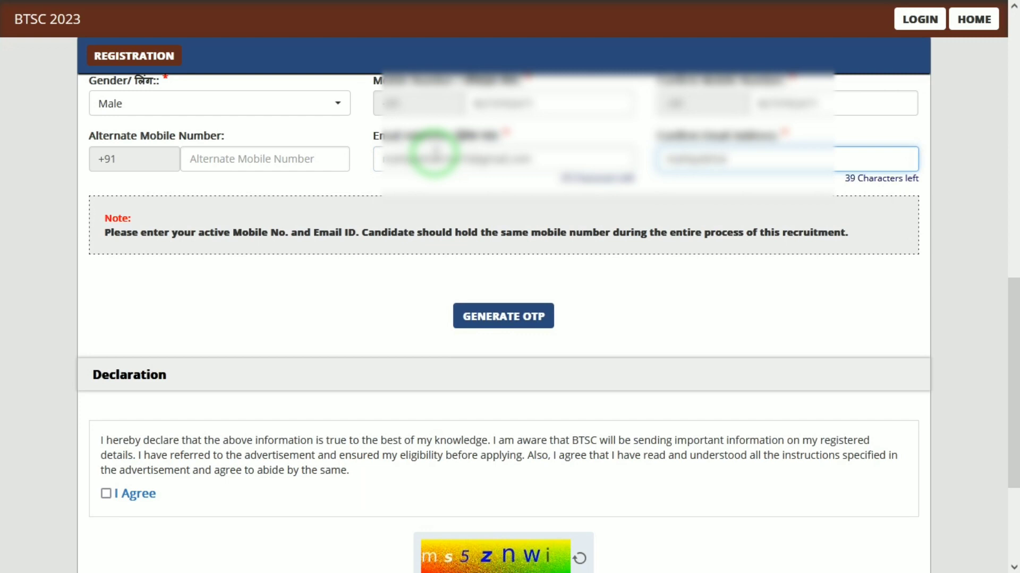
{"action": "type", "text": "?"}
{"action": "key", "text": "BackSpace"}
{"action": "type", "text": "????"}
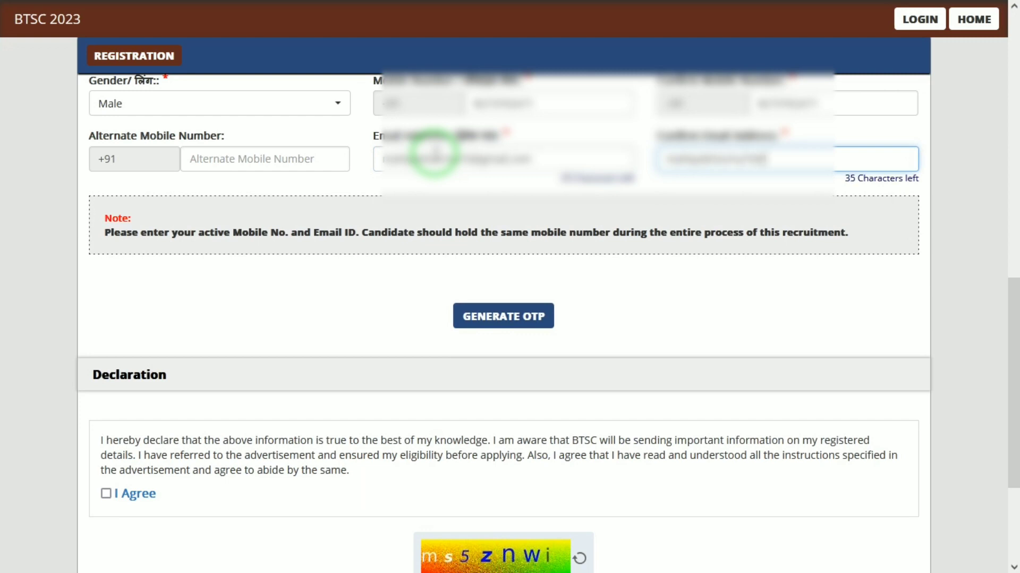
{"action": "type", "text": "mail.cp"}
{"action": "key", "text": "BackSpace"}
{"action": "type", "text": "om"}
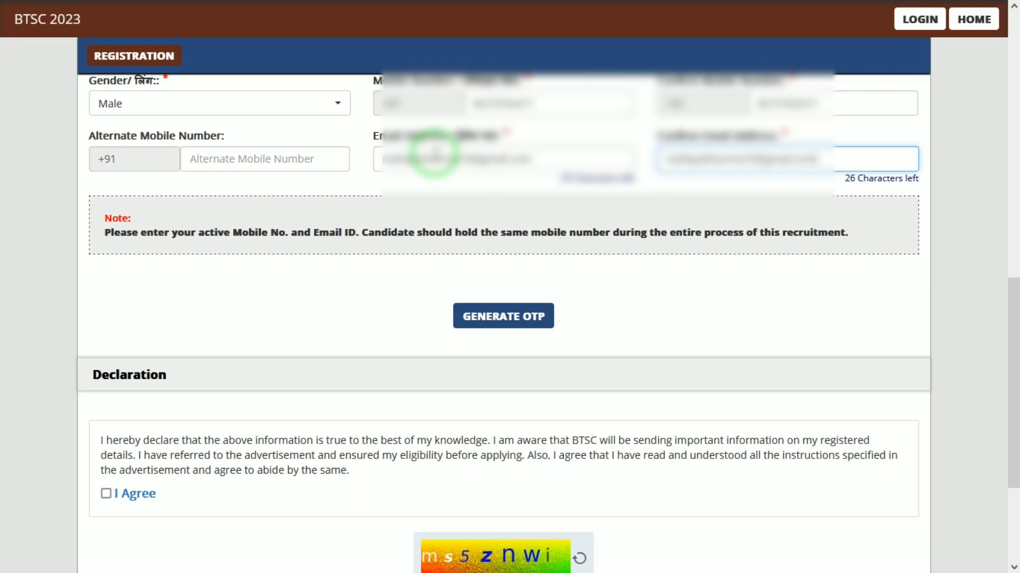
{"action": "key", "text": "Tab"}
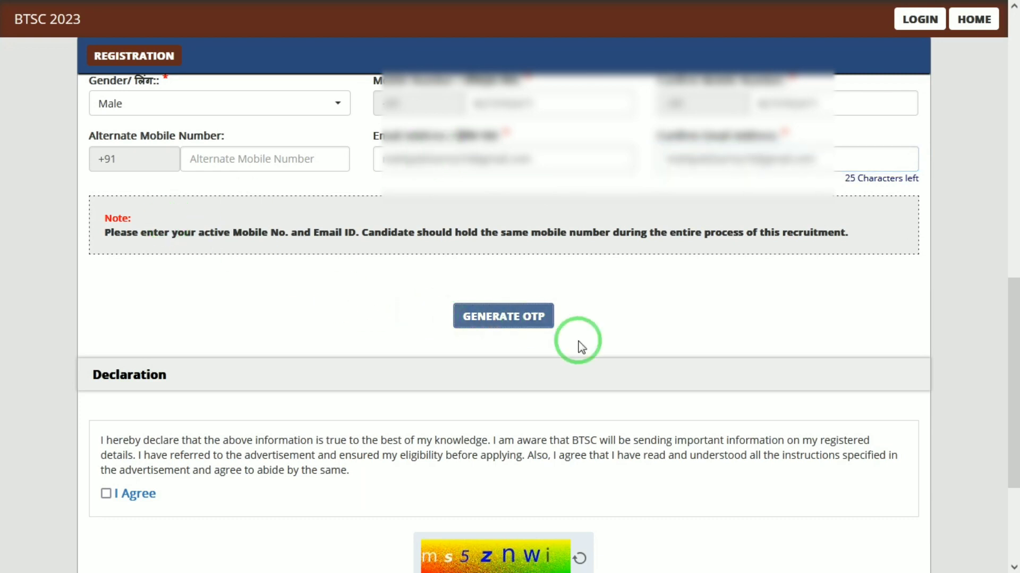
- Request OTPs by entering and submitting the captcha, then dismiss the OTP-sent alert
{"action": "left_click_drag", "start_coordinate": [1011, 333], "coordinate": [1008, 417]}
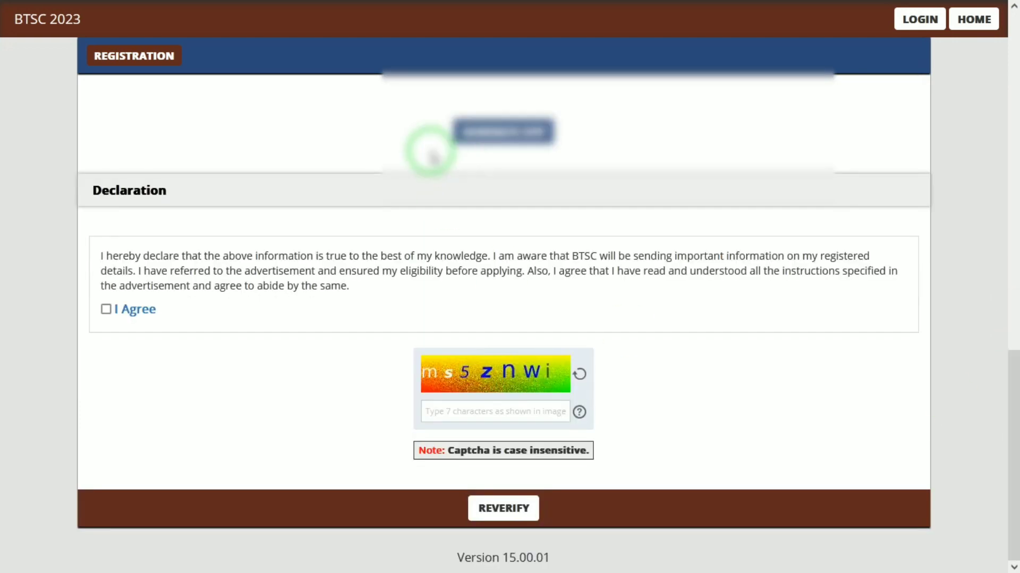
{"action": "left_click", "coordinate": [499, 131]}
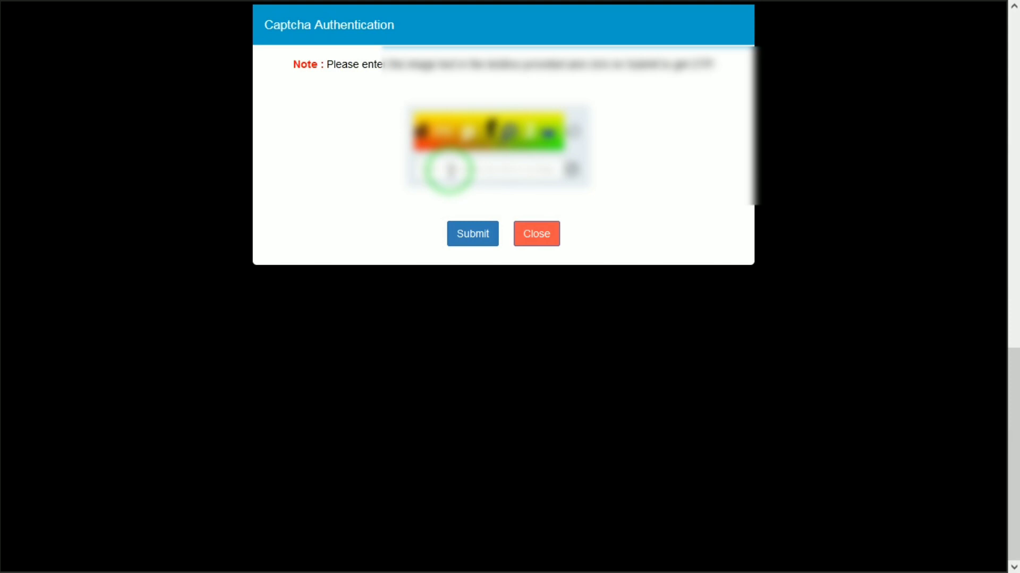
{"action": "left_click", "coordinate": [450, 171]}
{"action": "type", "text": "dmp"}
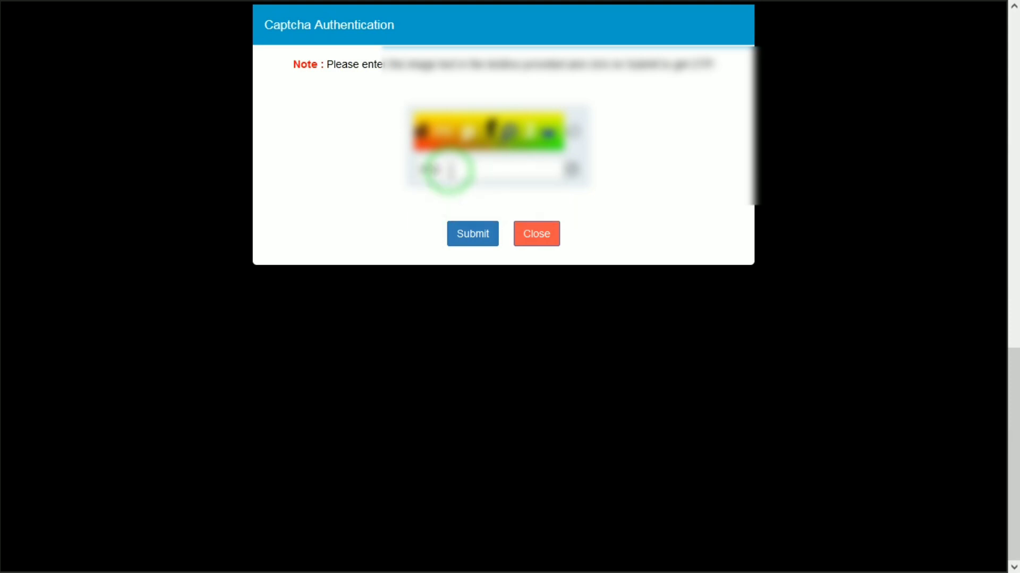
{"action": "type", "text": "fp2w"}
{"action": "left_click", "coordinate": [474, 240]}
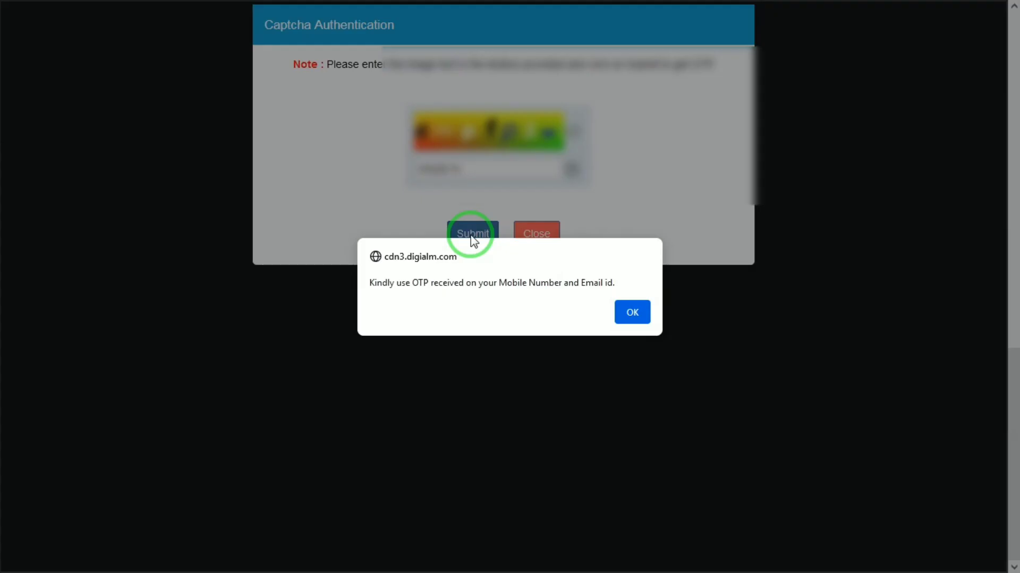
{"action": "left_click", "coordinate": [632, 313]}
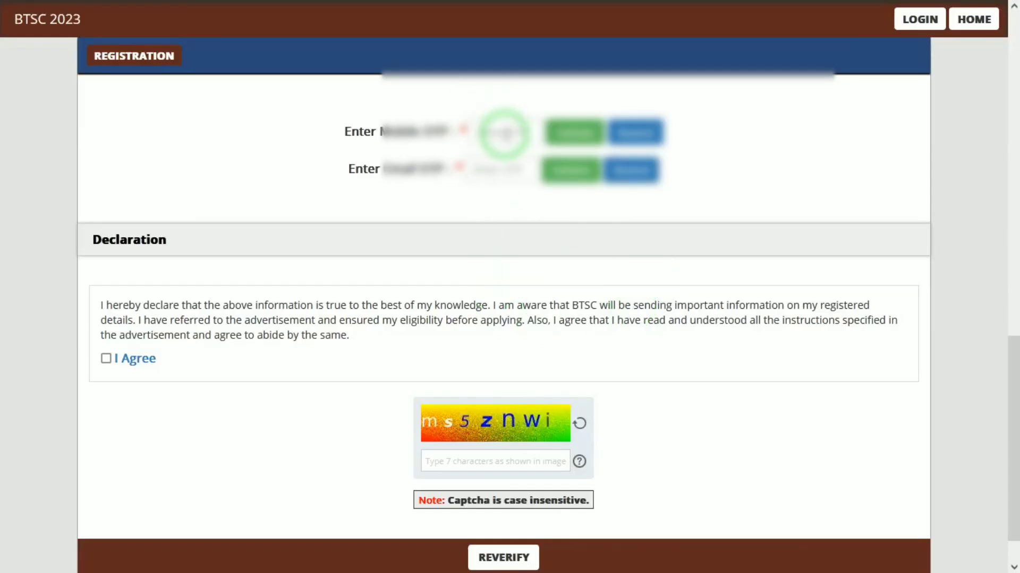
- Go to the mobile OTP field, dismissing the browser's password suggestions along the way
{"action": "left_click", "coordinate": [506, 132]}
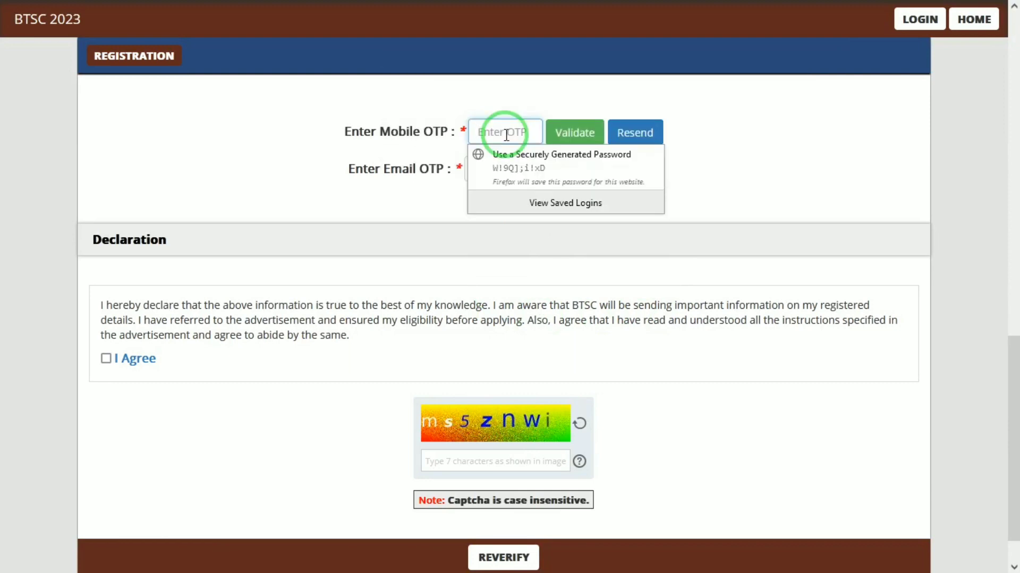
{"action": "left_click", "coordinate": [364, 171]}
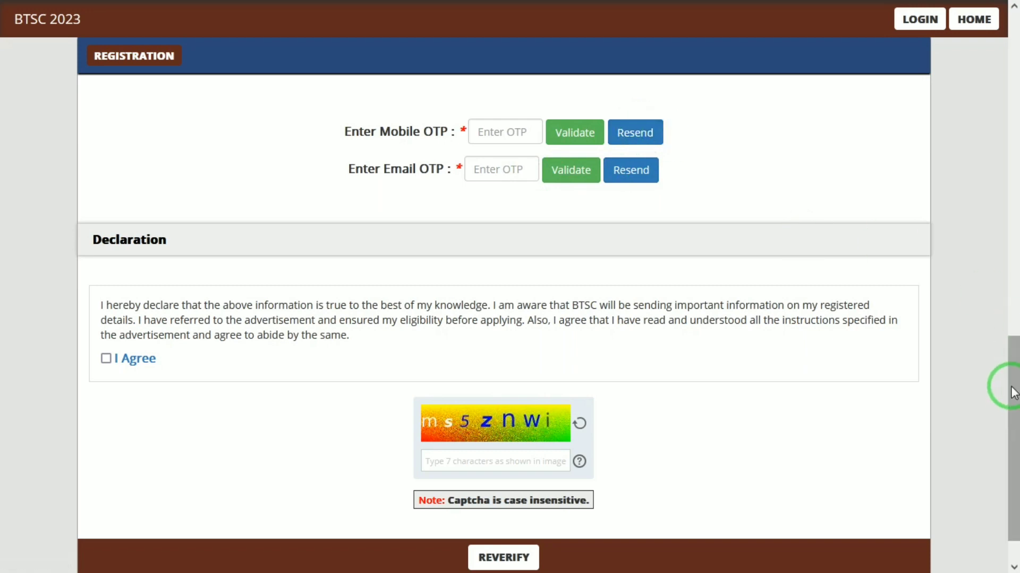
{"action": "left_click_drag", "start_coordinate": [1014, 393], "coordinate": [1011, 445]}
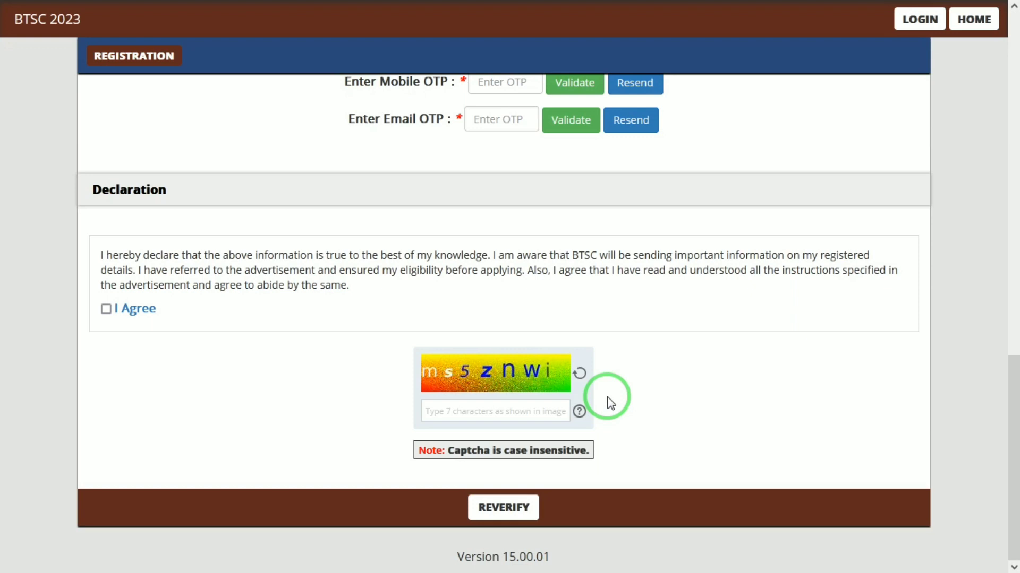
{"action": "left_click", "coordinate": [516, 82]}
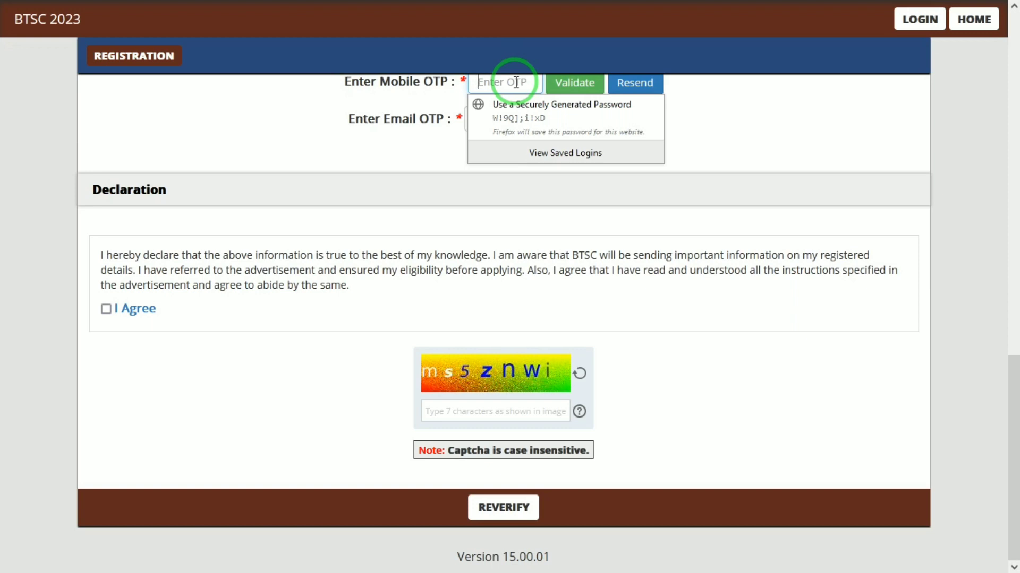
{"action": "left_click", "coordinate": [790, 191]}
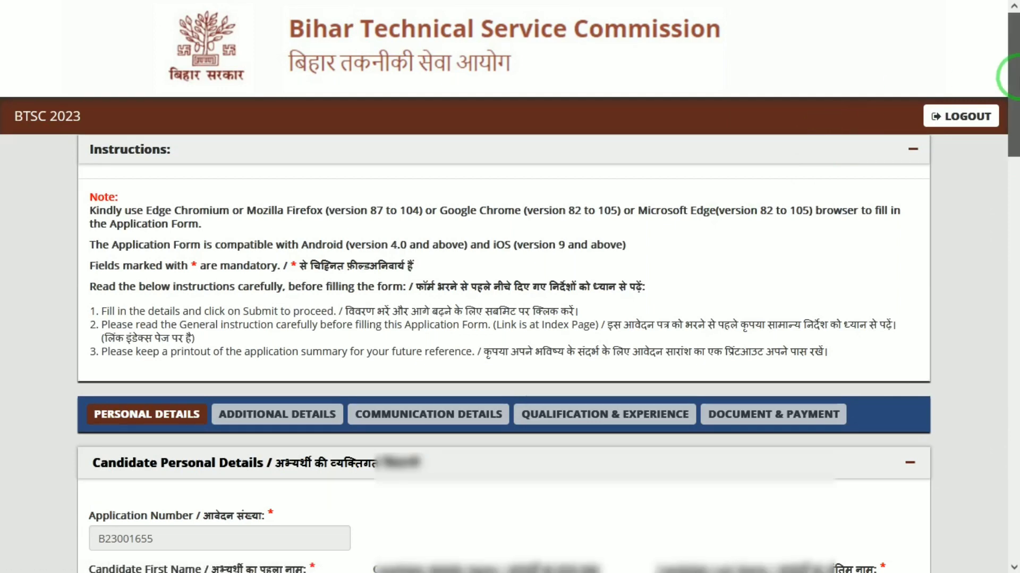
- Set marital status to Unmarried and religion to Hindu in Personal Details
{"action": "left_click_drag", "start_coordinate": [1012, 77], "coordinate": [1013, 180]}
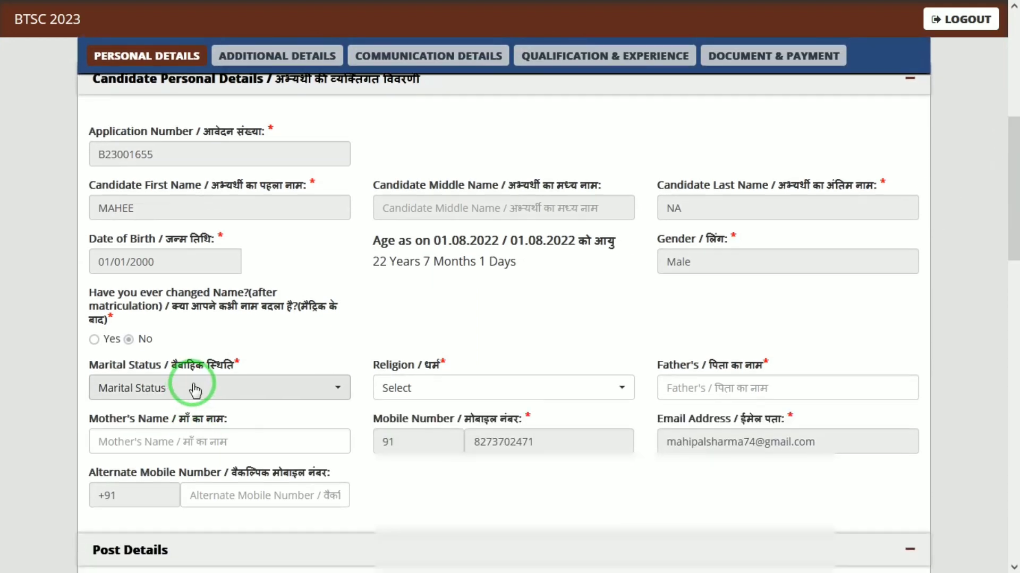
{"action": "left_click", "coordinate": [195, 391]}
{"action": "left_click", "coordinate": [125, 484]}
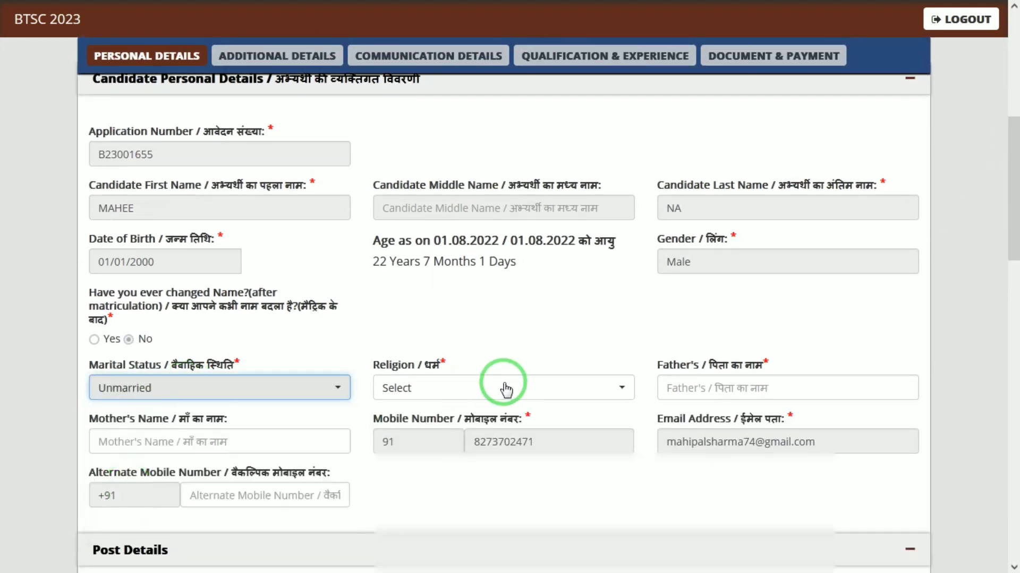
{"action": "left_click", "coordinate": [505, 390]}
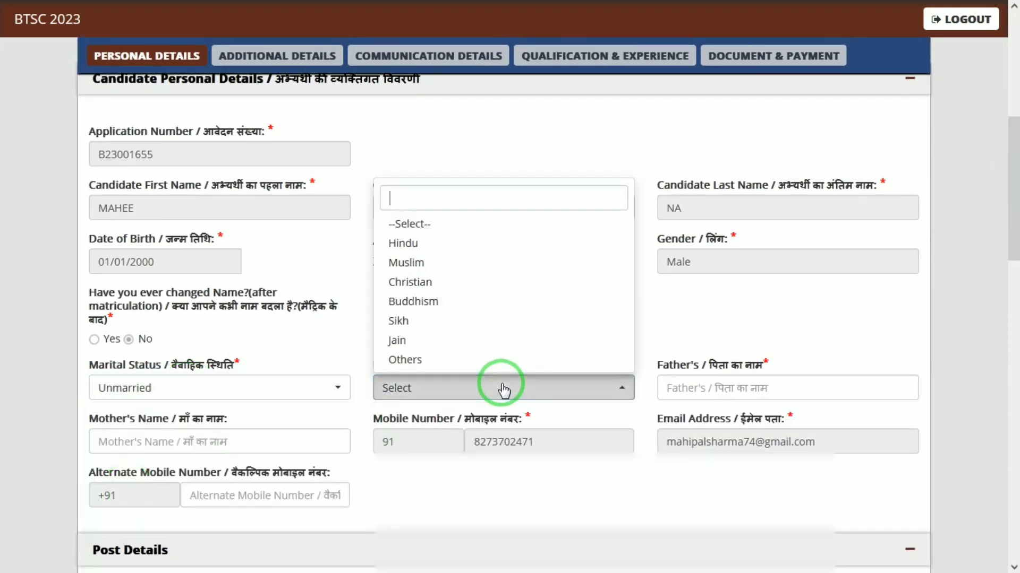
{"action": "left_click", "coordinate": [432, 227]}
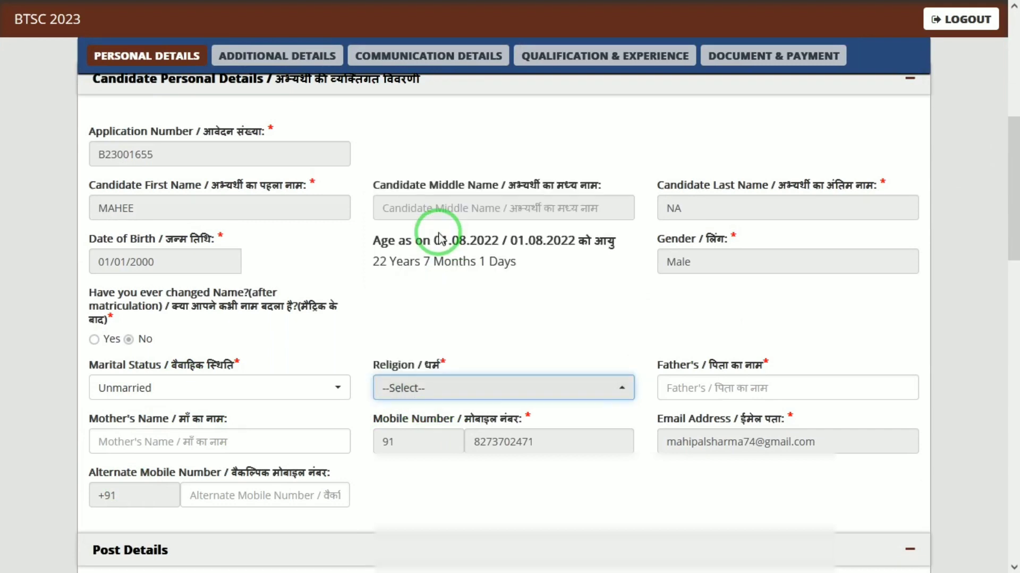
{"action": "left_click", "coordinate": [592, 400]}
{"action": "left_click", "coordinate": [426, 244]}
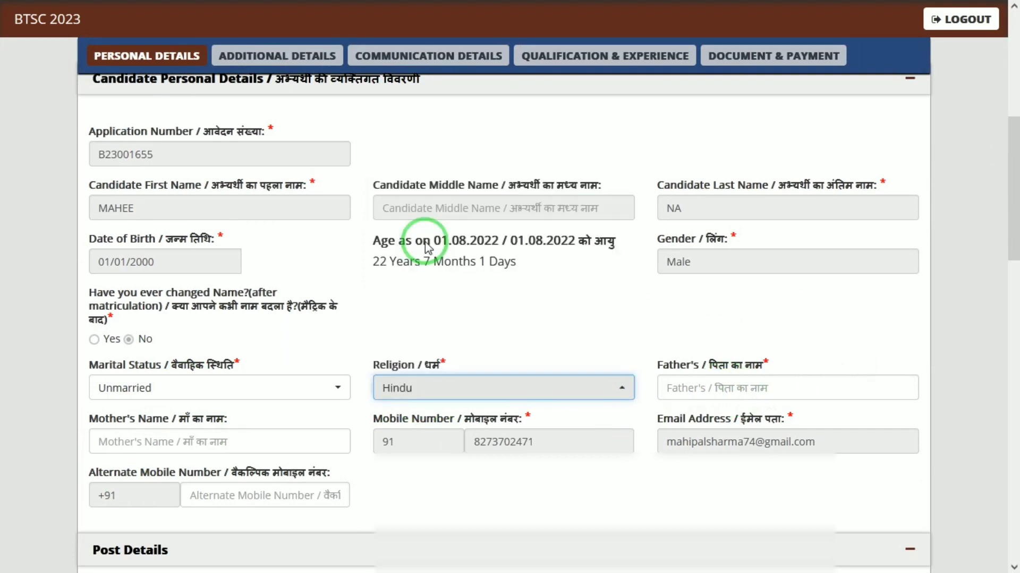
- Fill in the father's name and the mother's name
{"action": "left_click", "coordinate": [741, 384]}
{"action": "type", "text": "RAM"}
{"action": "key", "text": "Tab"}
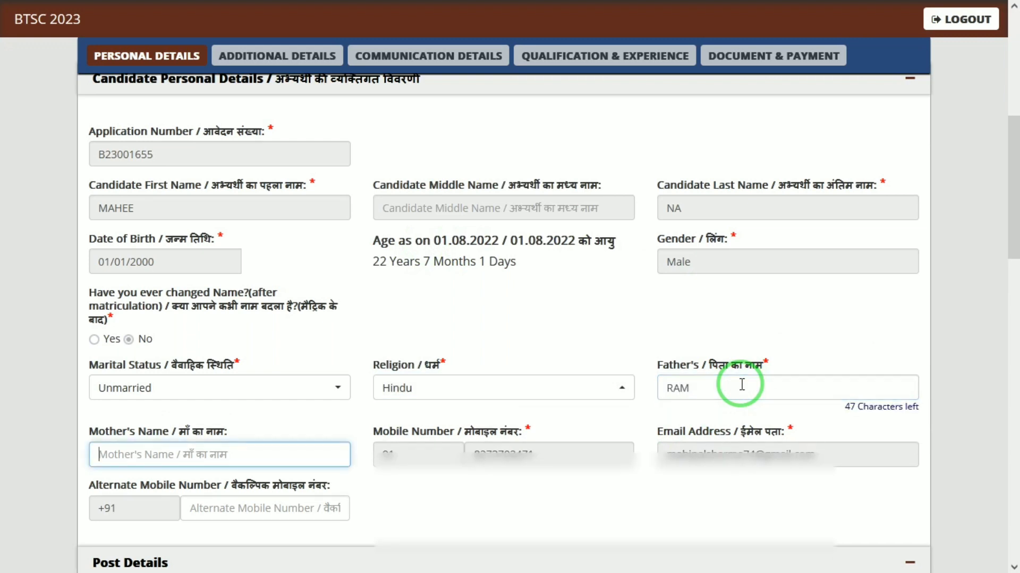
{"action": "type", "text": "KUSH"}
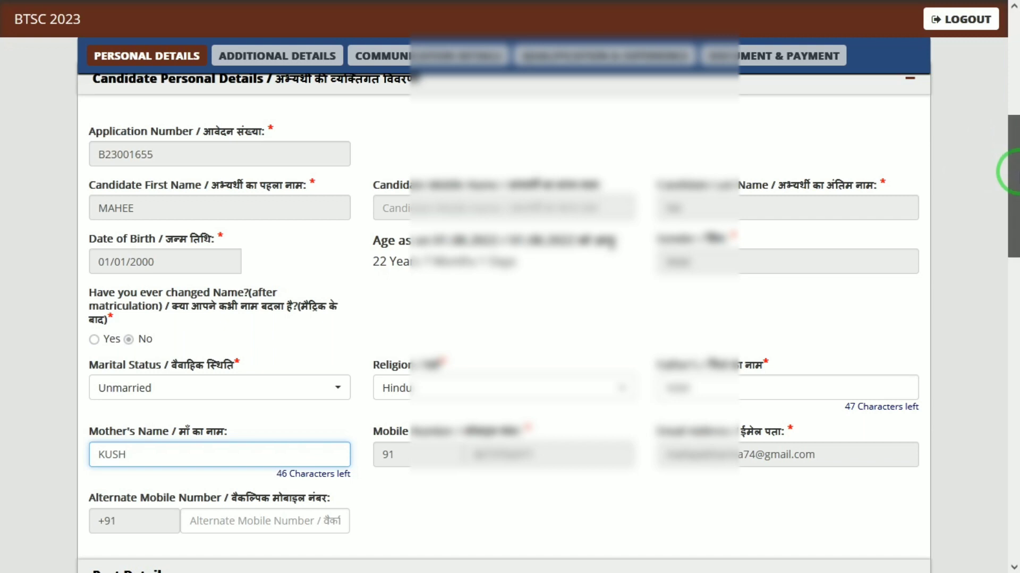
{"action": "left_click_drag", "start_coordinate": [1008, 171], "coordinate": [1013, 269]}
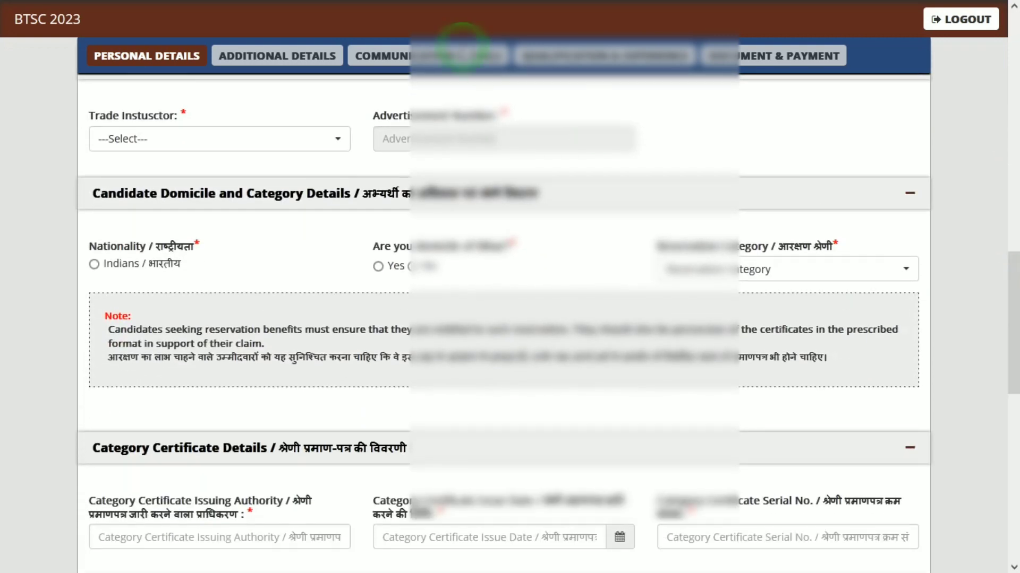
- Choose Electrician as the instructor trade and Indian as the nationality
{"action": "left_click", "coordinate": [207, 143]}
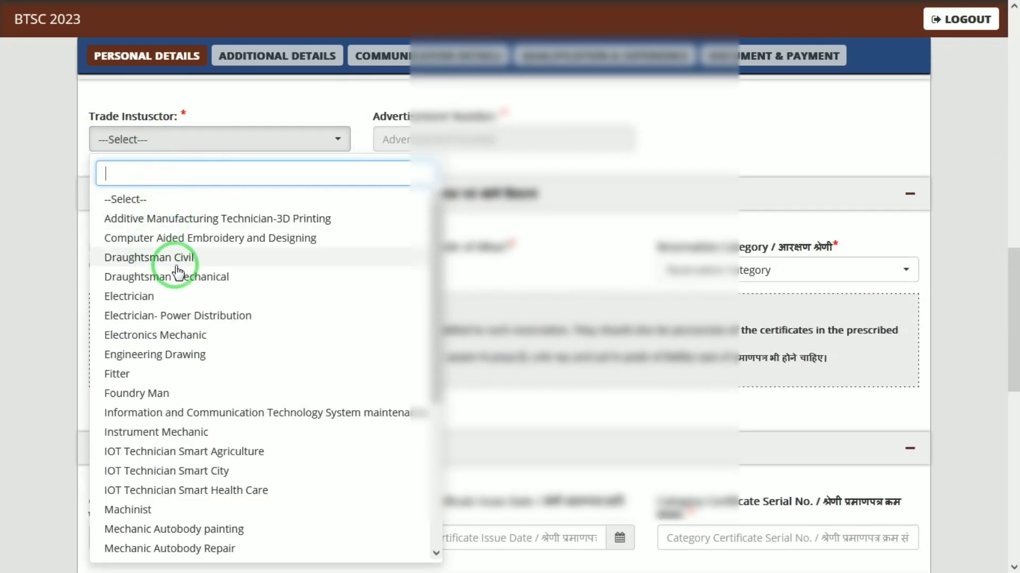
{"action": "left_click", "coordinate": [139, 296]}
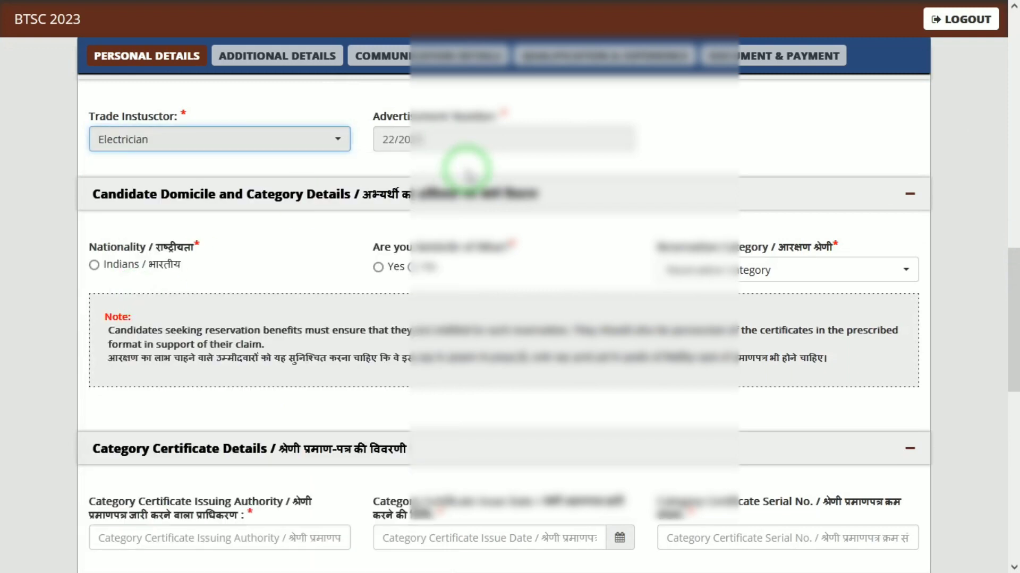
{"action": "left_click", "coordinate": [93, 266]}
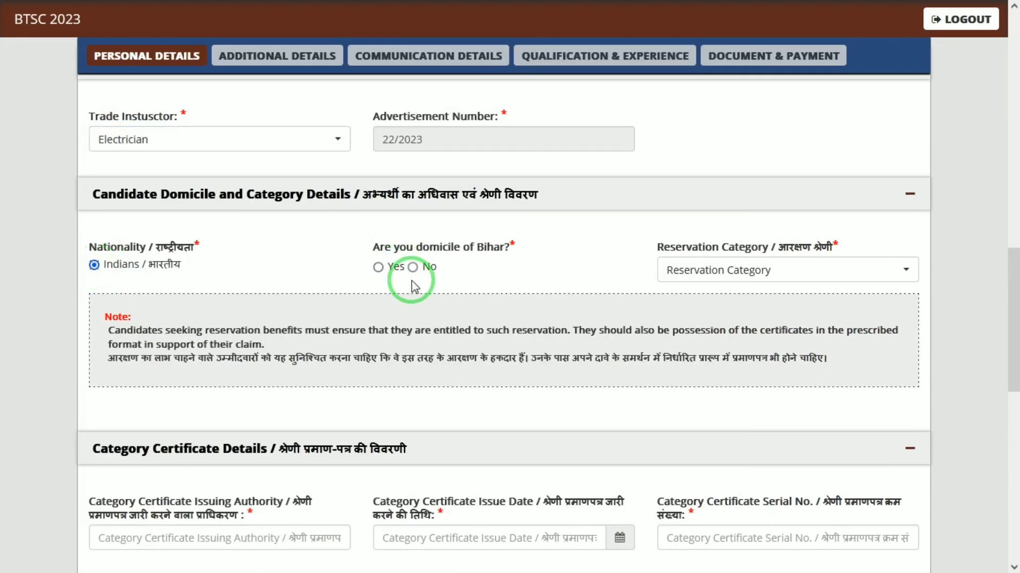
- Mark domicile as non-Bihar with Uttar Pradesh as the state, and reservation category UR
{"action": "left_click", "coordinate": [413, 268]}
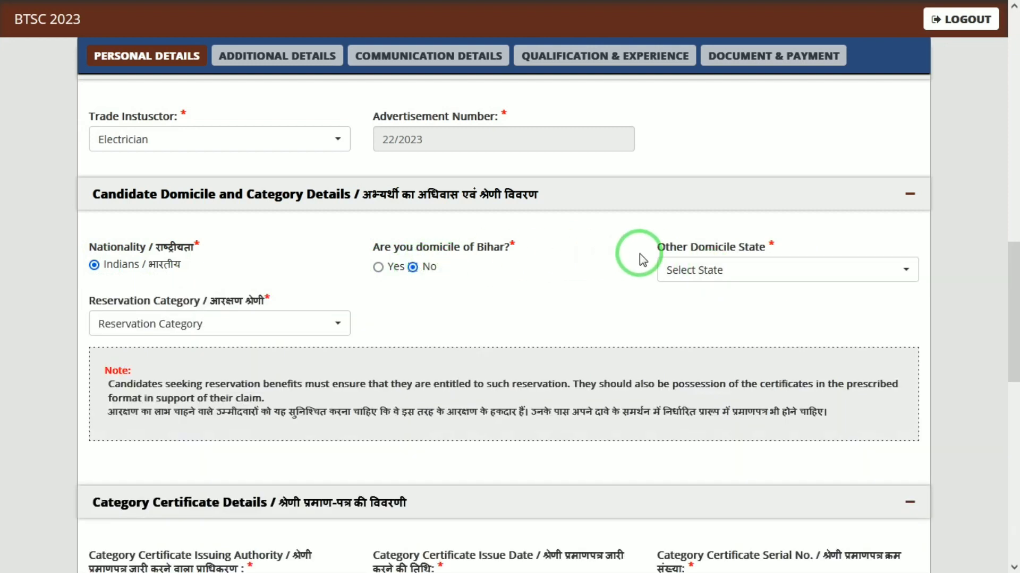
{"action": "left_click", "coordinate": [688, 273]}
{"action": "type", "text": "utta"}
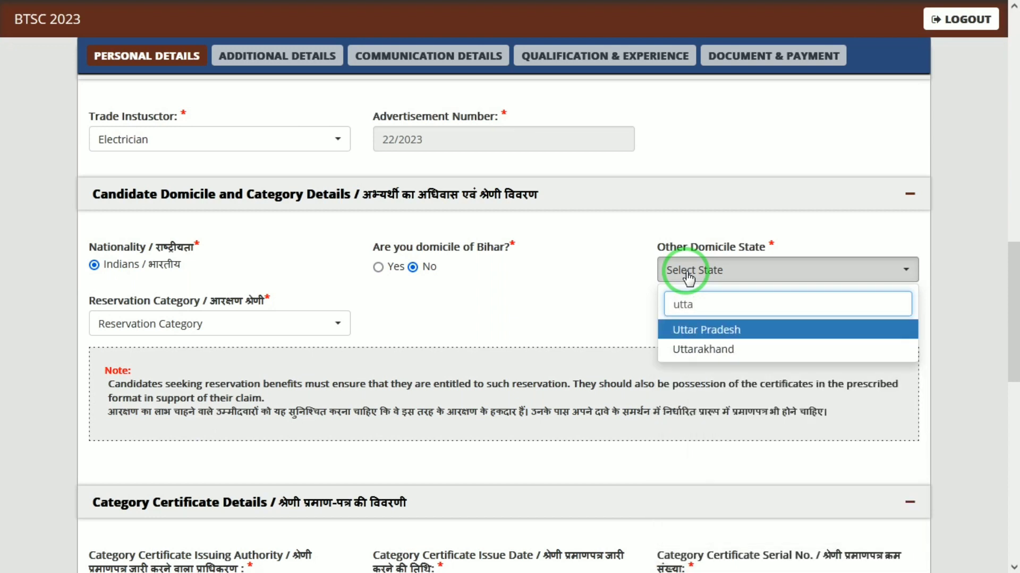
{"action": "key", "text": "Return"}
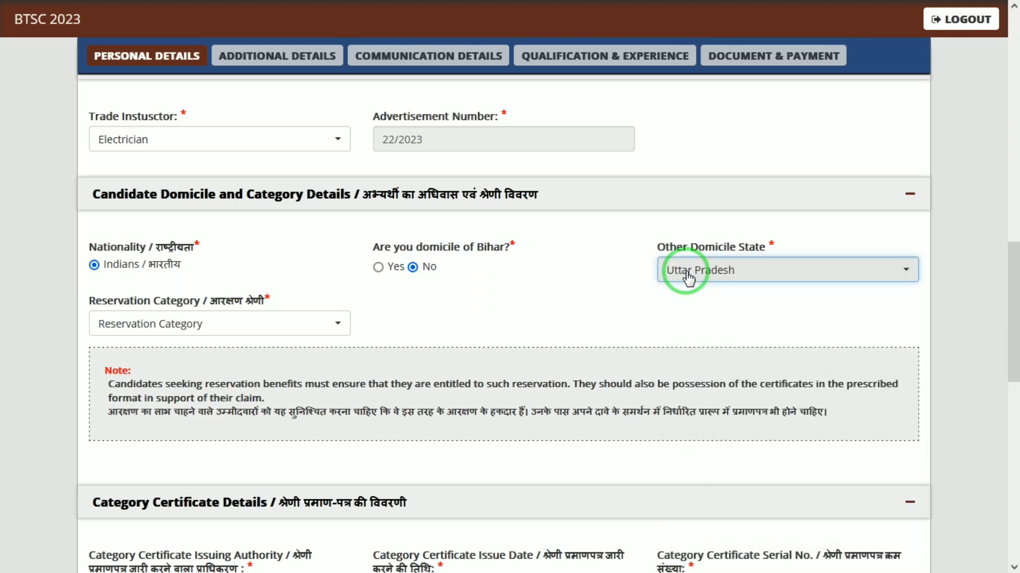
{"action": "left_click", "coordinate": [254, 323]}
{"action": "left_click", "coordinate": [159, 402]}
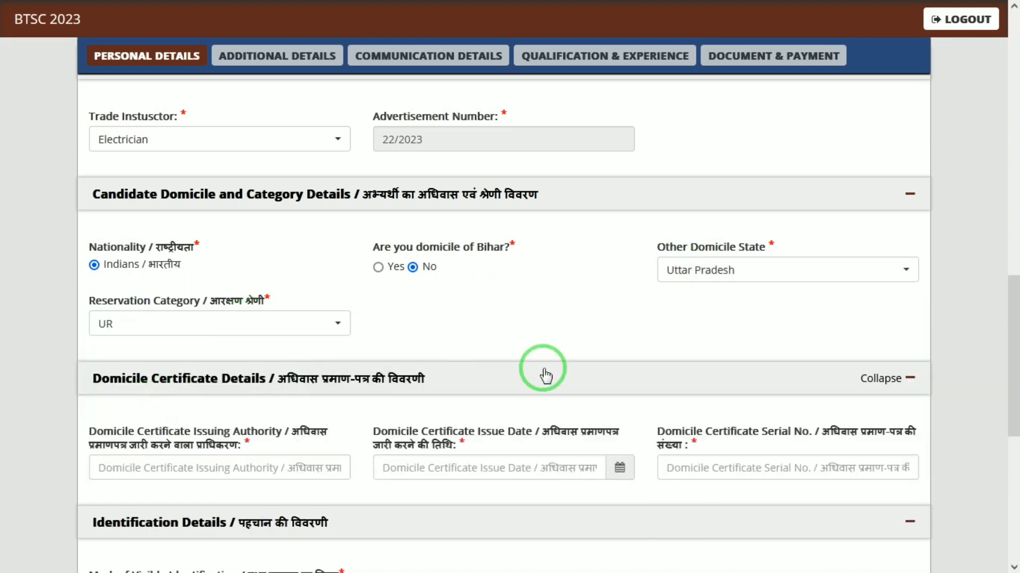
{"action": "left_click_drag", "start_coordinate": [1013, 325], "coordinate": [1014, 399]}
- Fill the domicile certificate's Issuing Authority with SDM and pick issue date 27/06/2023
{"action": "left_click", "coordinate": [253, 221]}
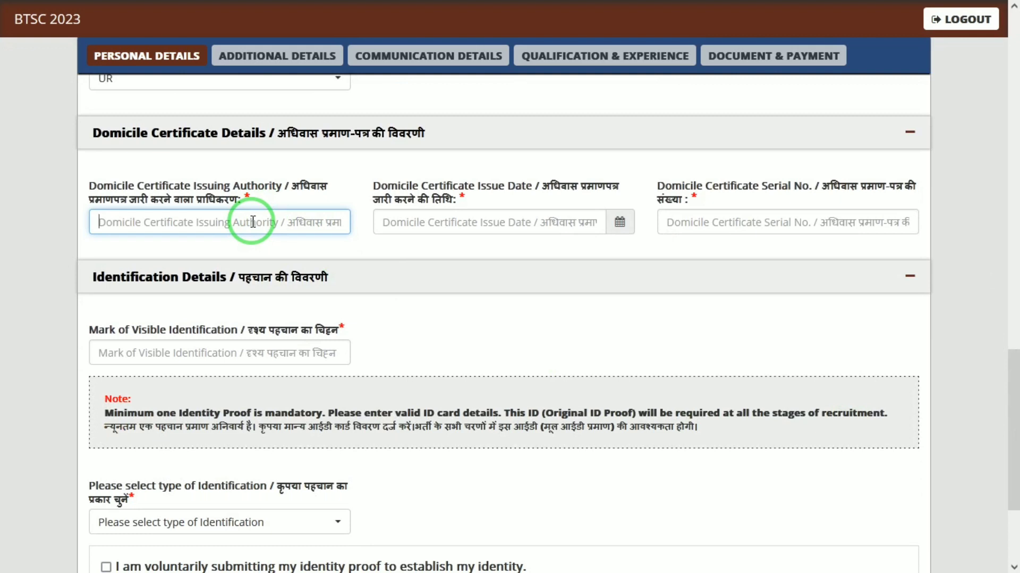
{"action": "type", "text": "SDM"}
{"action": "key", "text": "Tab"}
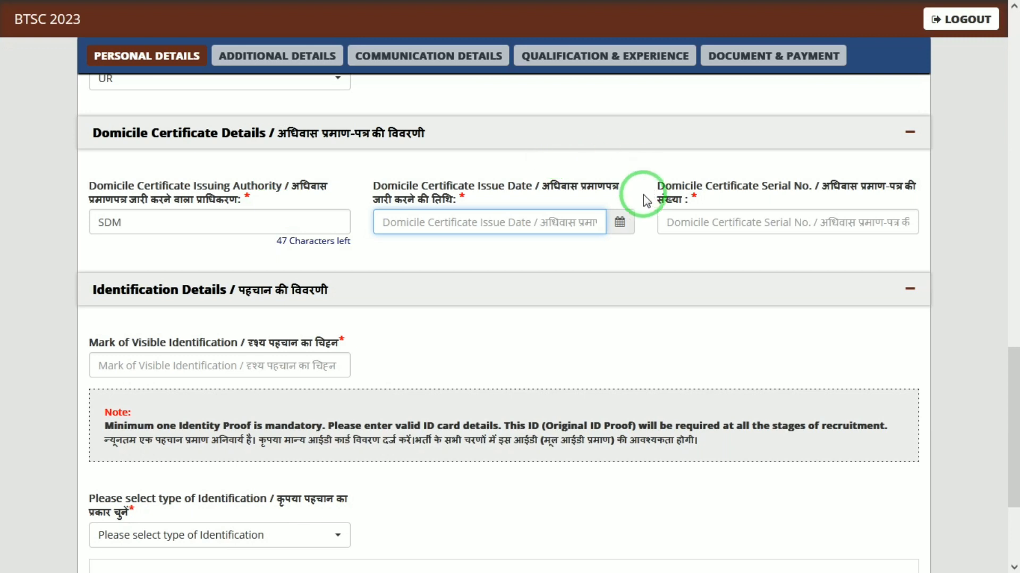
{"action": "left_click", "coordinate": [619, 222]}
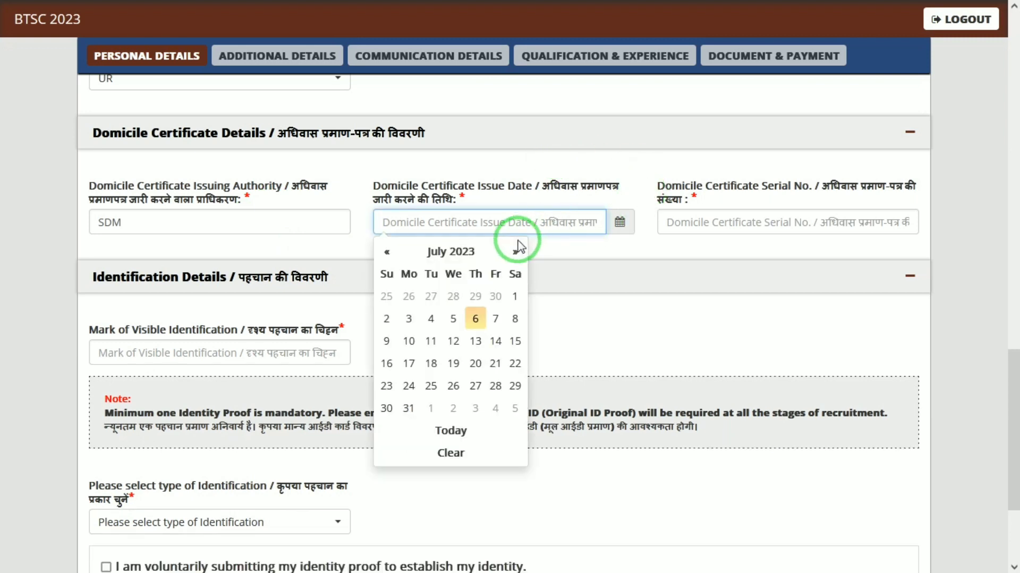
{"action": "left_click", "coordinate": [430, 297]}
{"action": "left_click", "coordinate": [770, 226]}
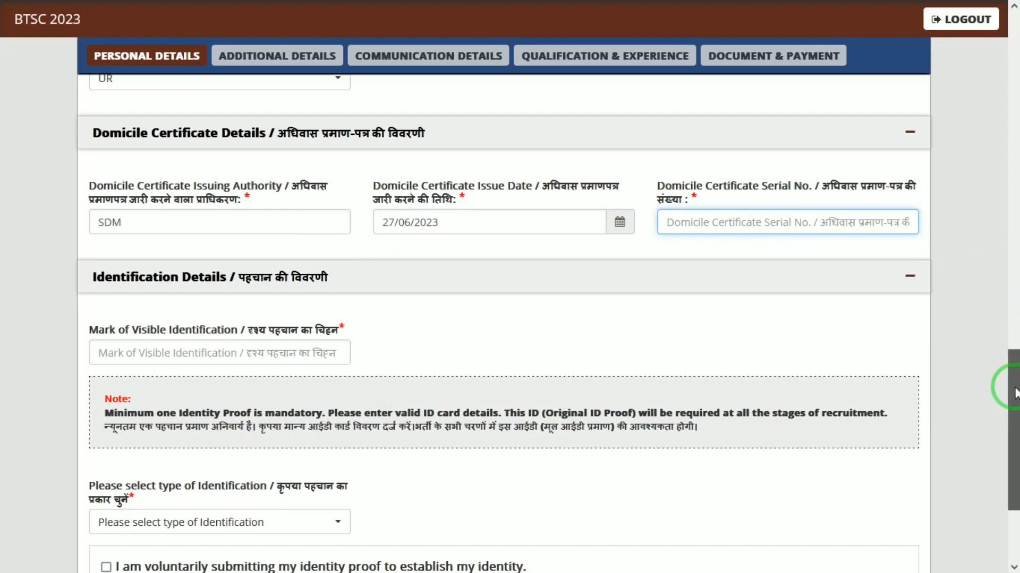
{"action": "left_click_drag", "start_coordinate": [1014, 387], "coordinate": [1017, 425]}
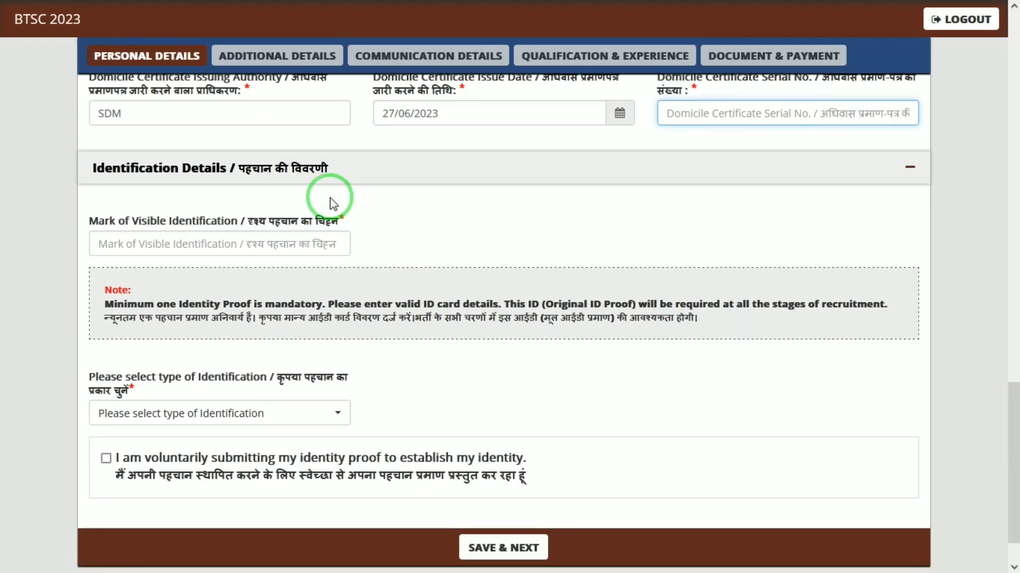
- Enter 'a mole on face' as the visible identification mark and choose Pan Card as ID type
{"action": "left_click", "coordinate": [311, 243]}
{"action": "type", "text": "a mol"}
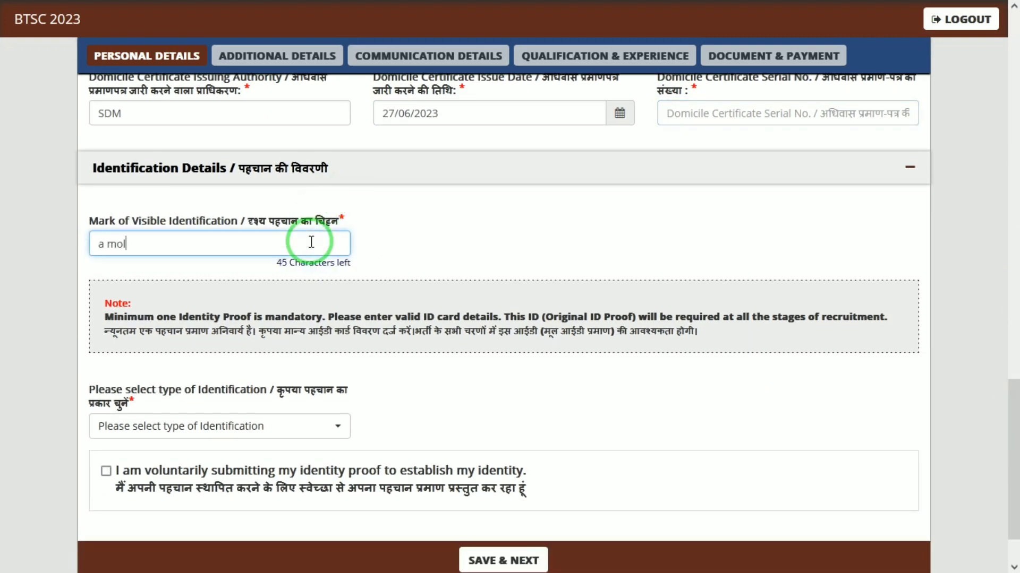
{"action": "type", "text": "e on face"}
{"action": "left_click", "coordinate": [275, 410]}
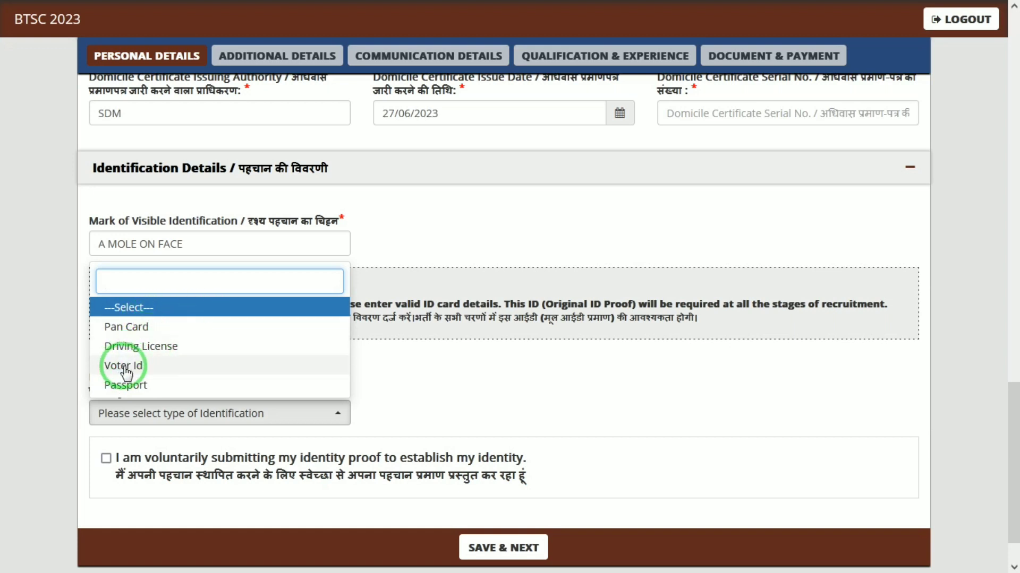
{"action": "left_click", "coordinate": [149, 330]}
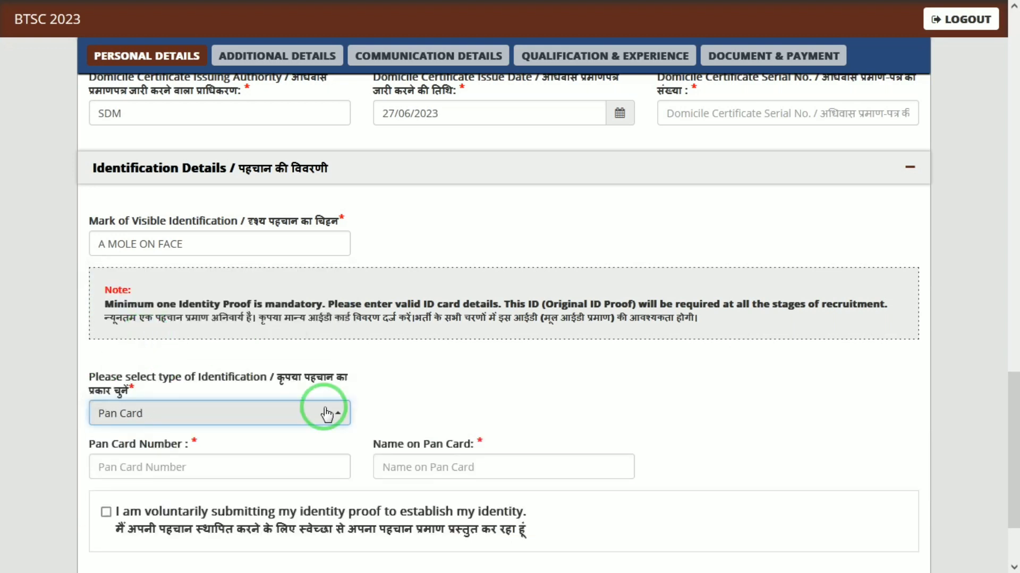
{"action": "left_click", "coordinate": [254, 477]}
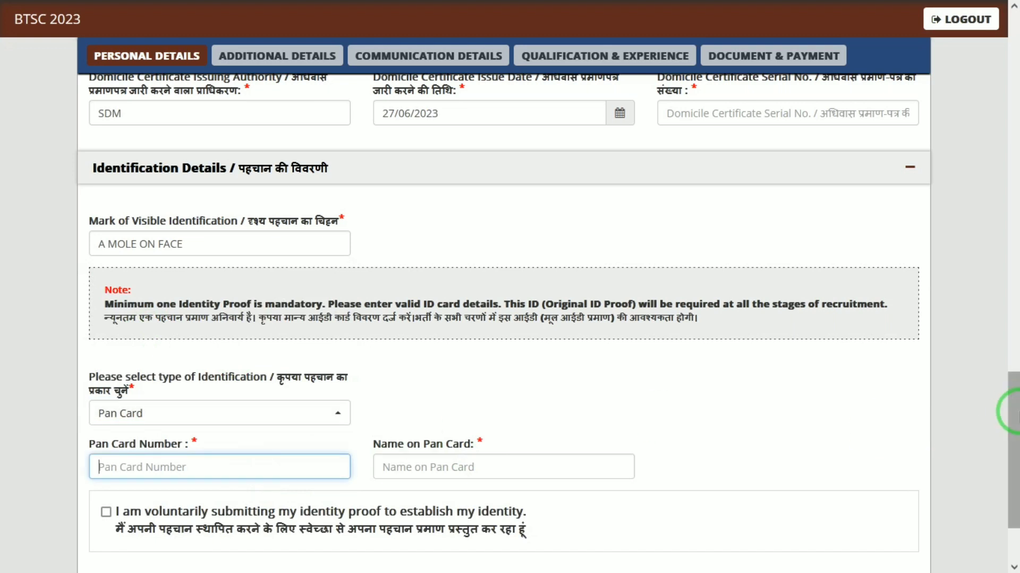
{"action": "left_click_drag", "start_coordinate": [1008, 410], "coordinate": [1018, 419]}
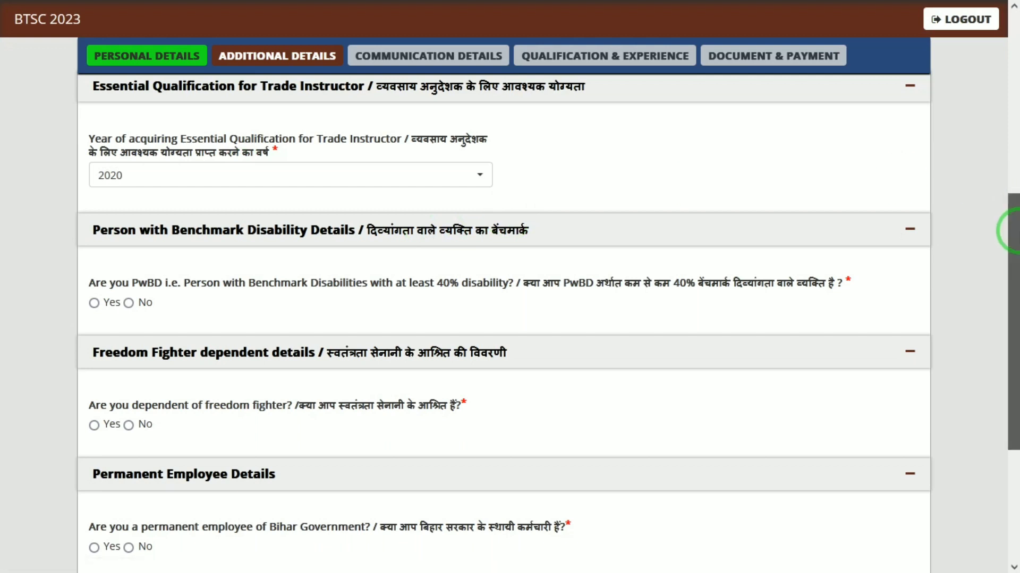
- Scroll down to the disability, freedom-fighter and government-employee questions
{"action": "scroll", "coordinate": [1011, 231], "scroll_direction": "down", "scroll_amount": 1}
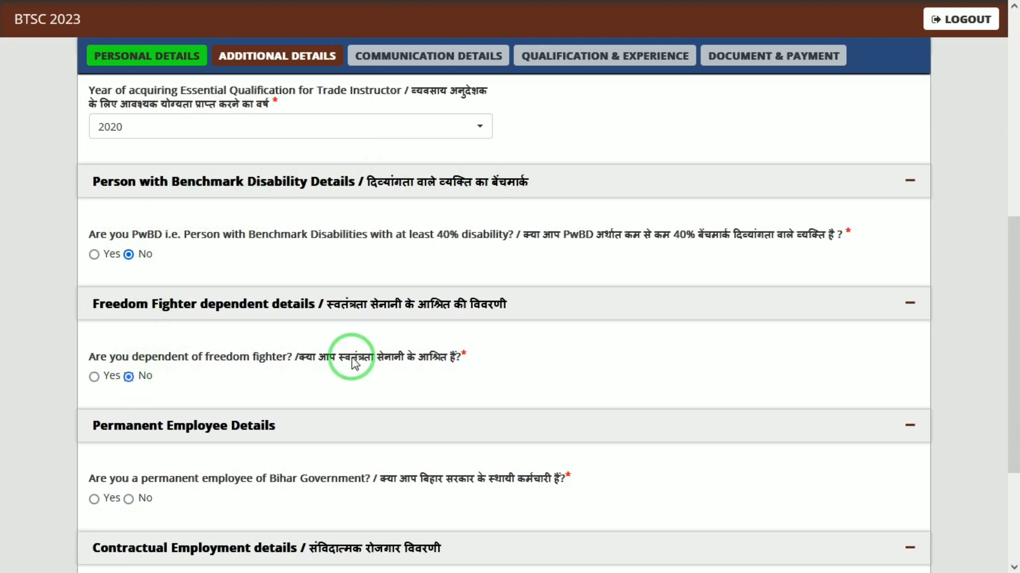
{"action": "scroll", "coordinate": [1012, 297], "scroll_direction": "down", "scroll_amount": 1}
{"action": "left_click_drag", "start_coordinate": [1012, 297], "coordinate": [1015, 382]}
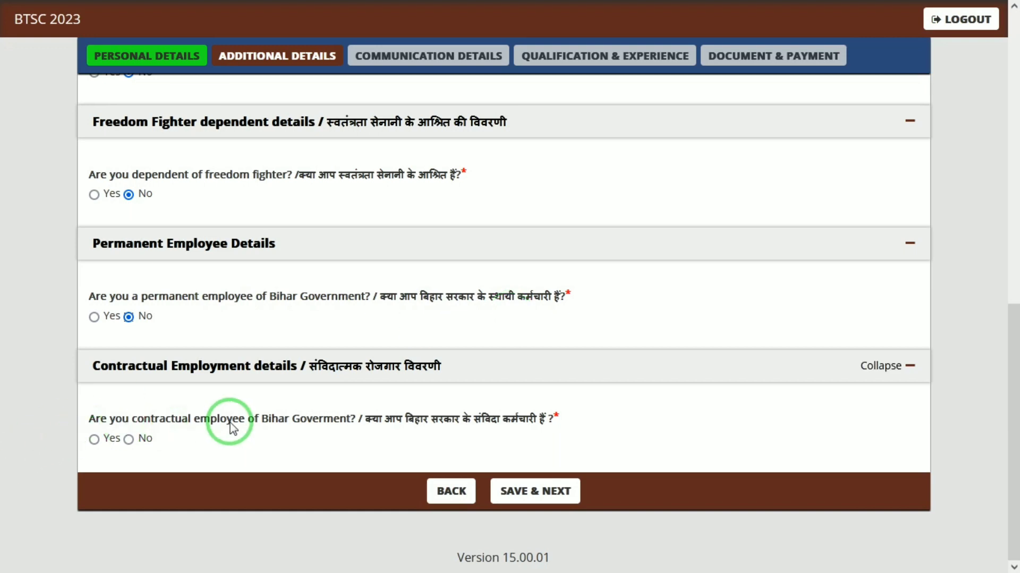
- Save the Additional Details and continue to Communication Details
{"action": "left_click", "coordinate": [550, 491]}
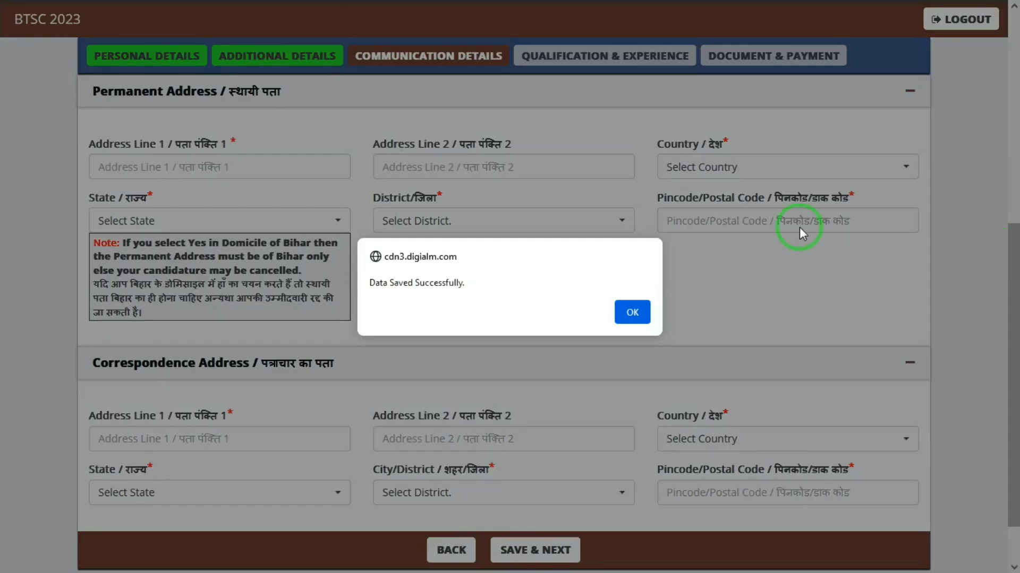
{"action": "left_click", "coordinate": [633, 312]}
{"action": "scroll", "coordinate": [1014, 250], "scroll_direction": "up", "scroll_amount": 3}
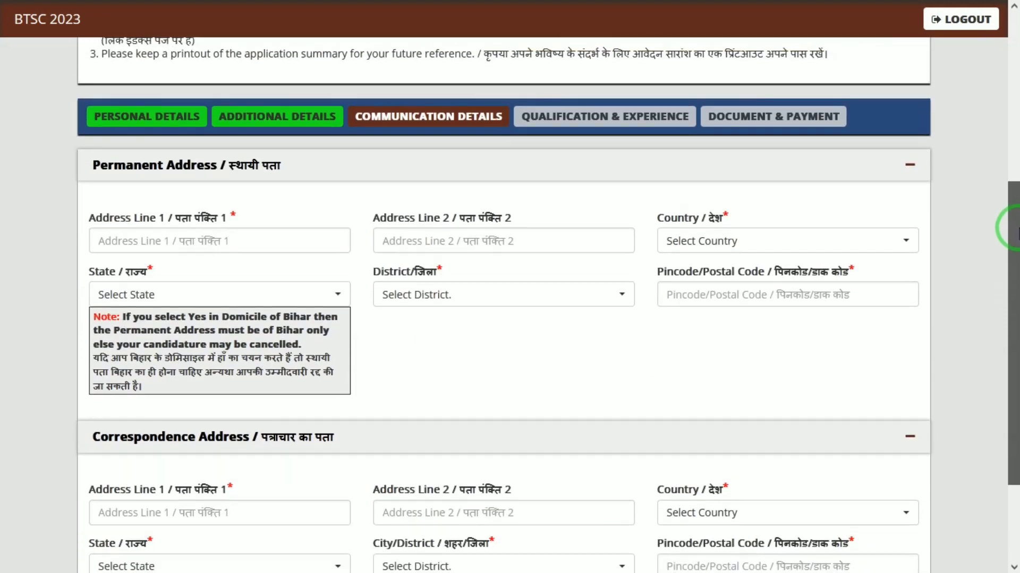
{"action": "scroll", "coordinate": [285, 121], "scroll_direction": "down", "scroll_amount": 2}
- Type the first and second lines of the permanent address
{"action": "left_click", "coordinate": [258, 181]}
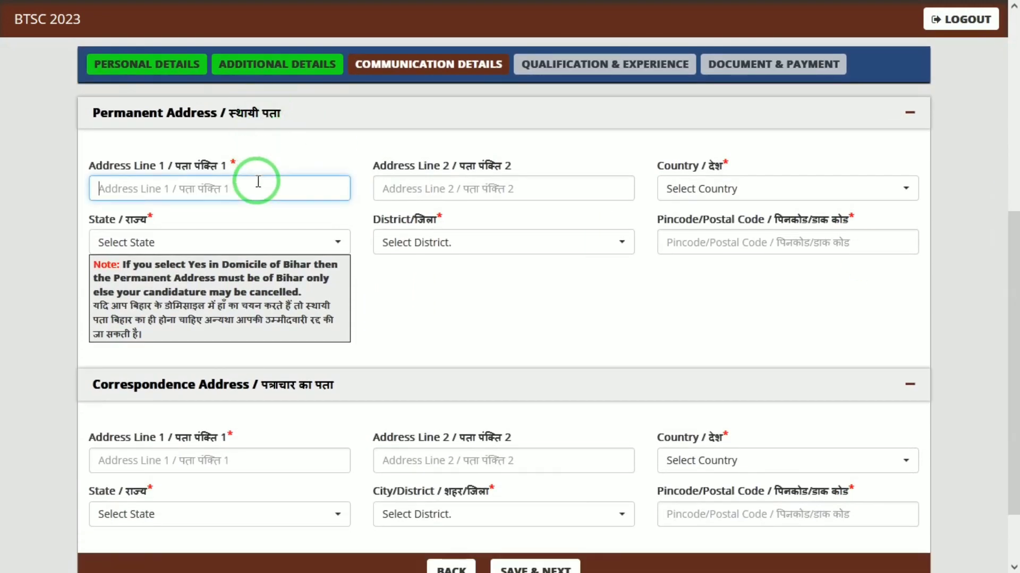
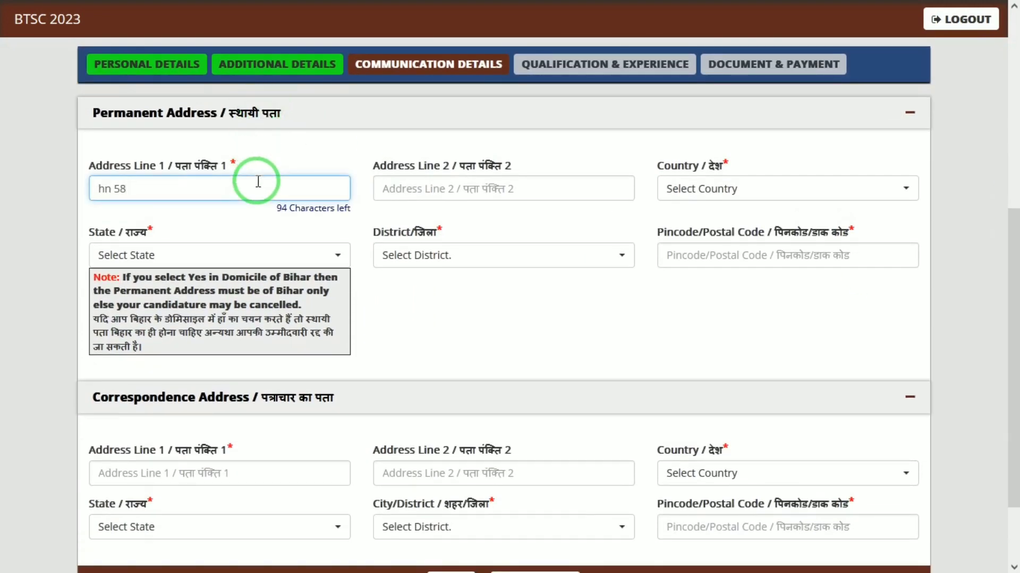
{"action": "key", "text": "Tab"}
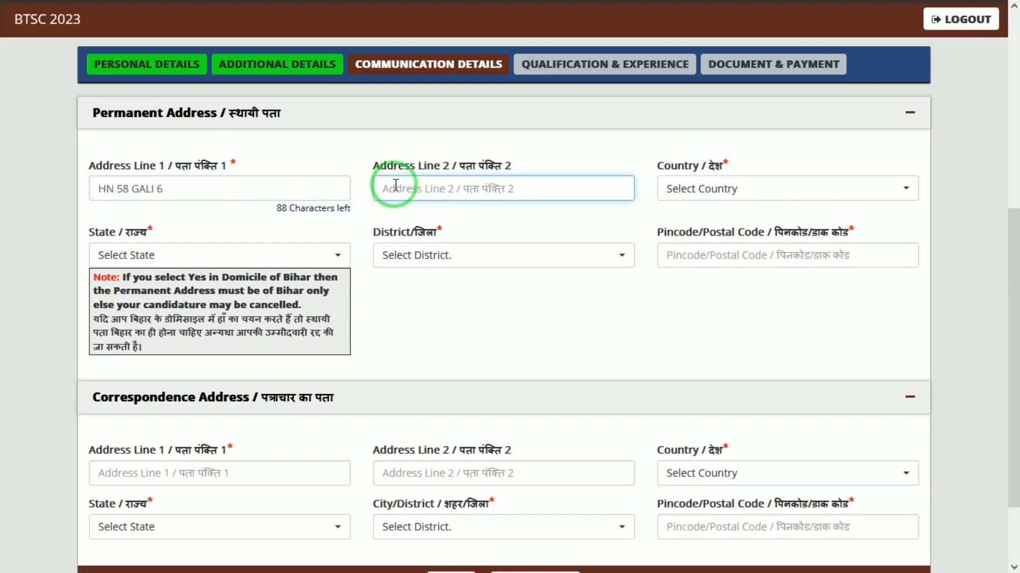
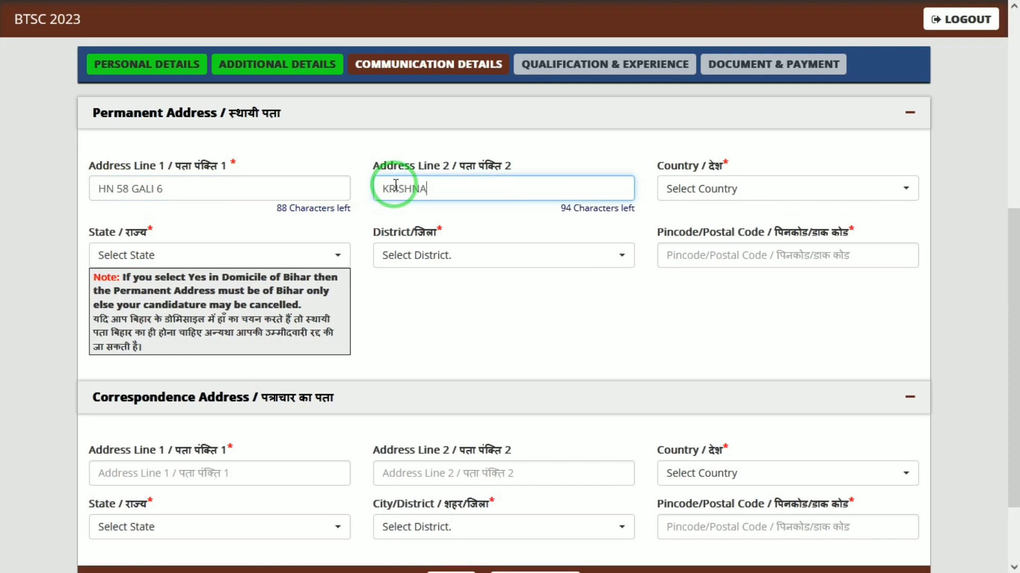
{"action": "key", "text": "Tab"}
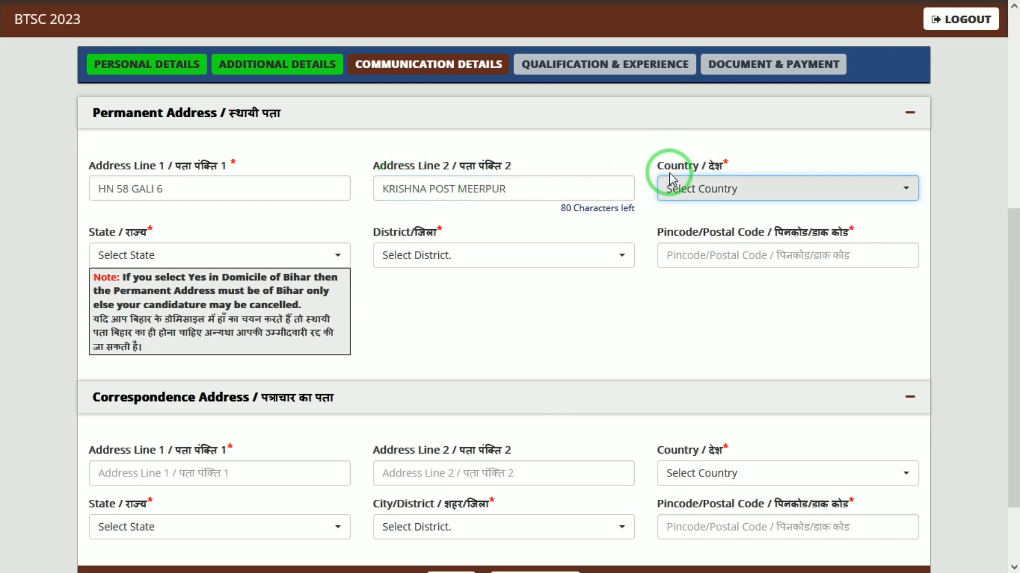
- Set the permanent country India, state Uttar Pradesh, district Mathura, and enter the pincode
{"action": "left_click", "coordinate": [674, 189]}
{"action": "type", "text": "IN"}
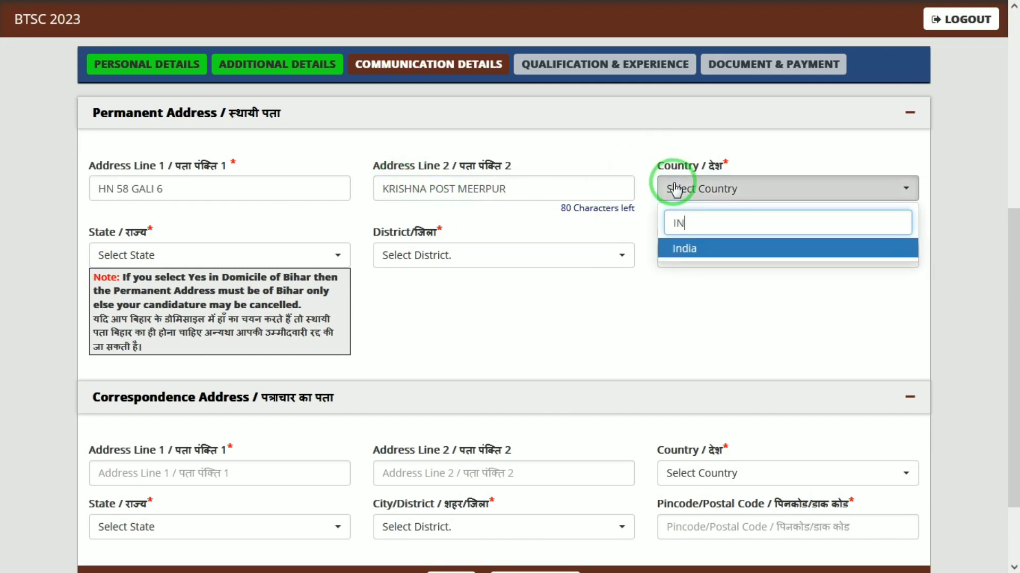
{"action": "key", "text": "Return"}
{"action": "left_click", "coordinate": [139, 255]}
{"action": "type", "text": "U"}
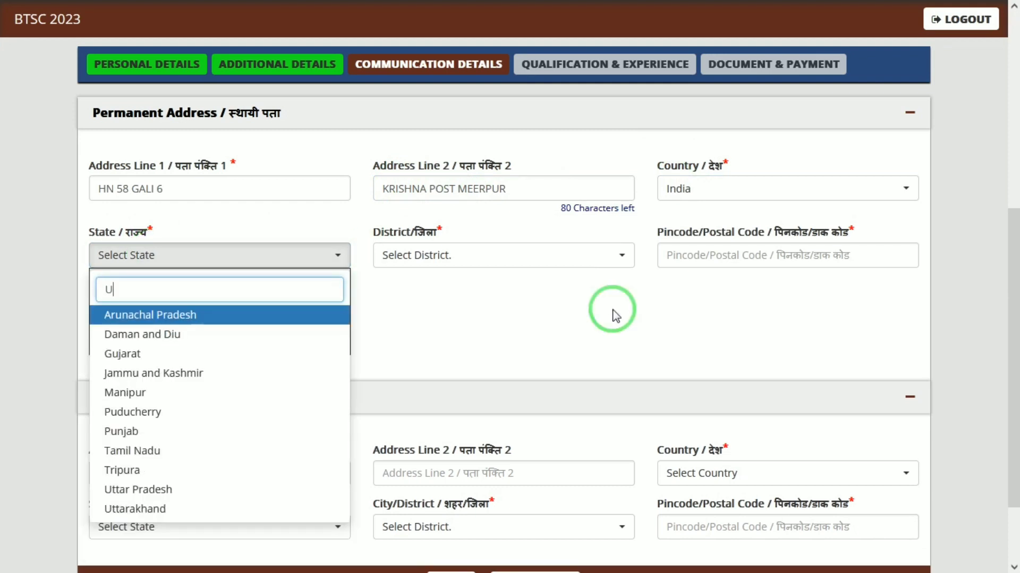
{"action": "type", "text": "TT"}
{"action": "key", "text": "Return"}
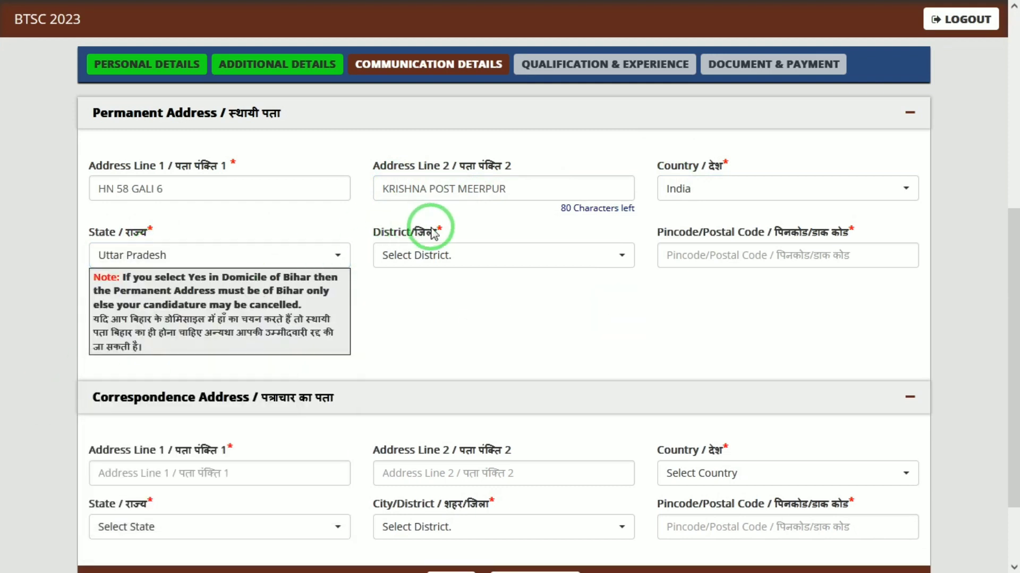
{"action": "left_click", "coordinate": [433, 254]}
{"action": "type", "text": "MATH"}
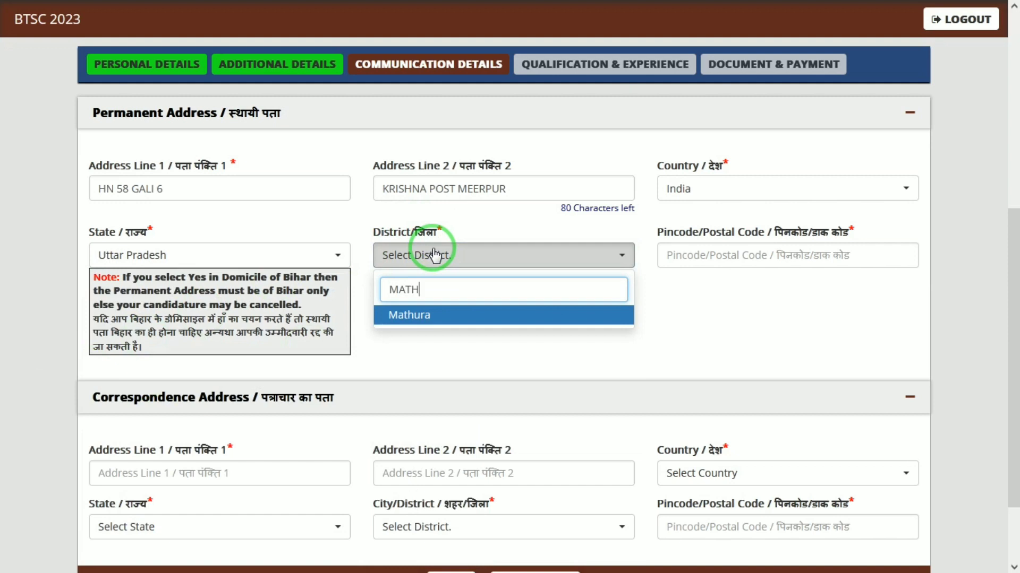
{"action": "key", "text": "Return"}
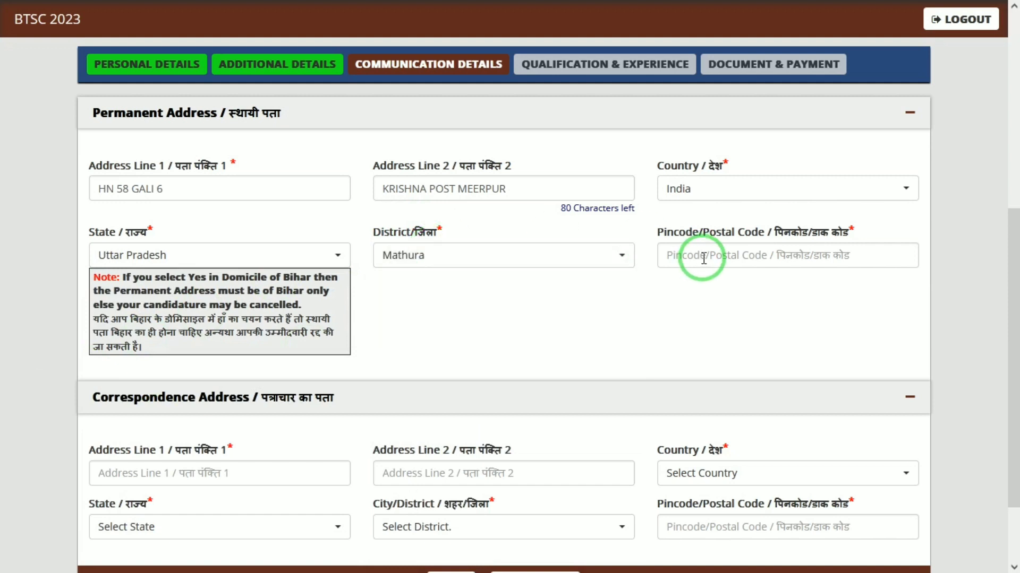
{"action": "left_click", "coordinate": [702, 258]}
{"action": "type", "text": "281"}
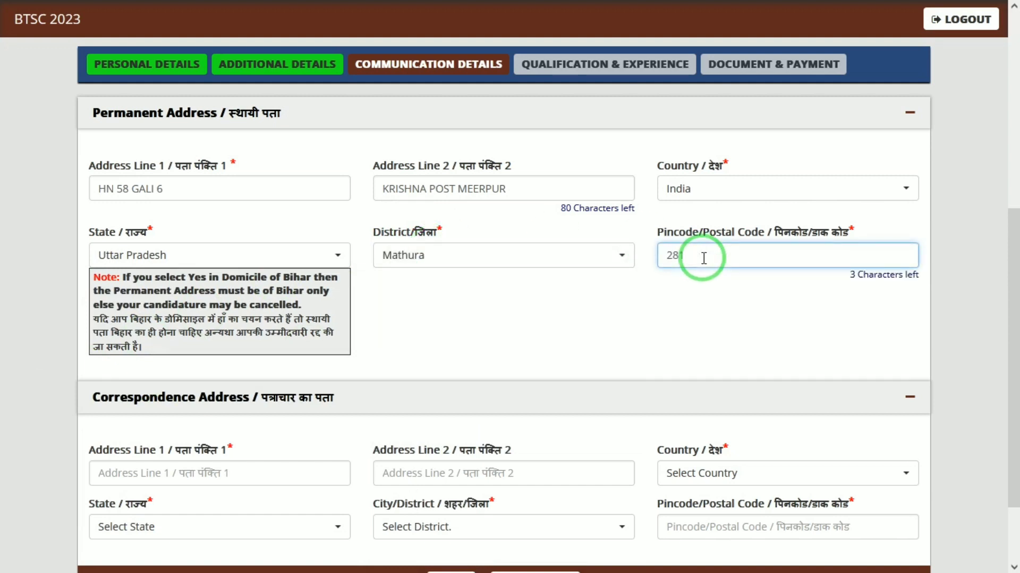
{"action": "type", "text": "205"}
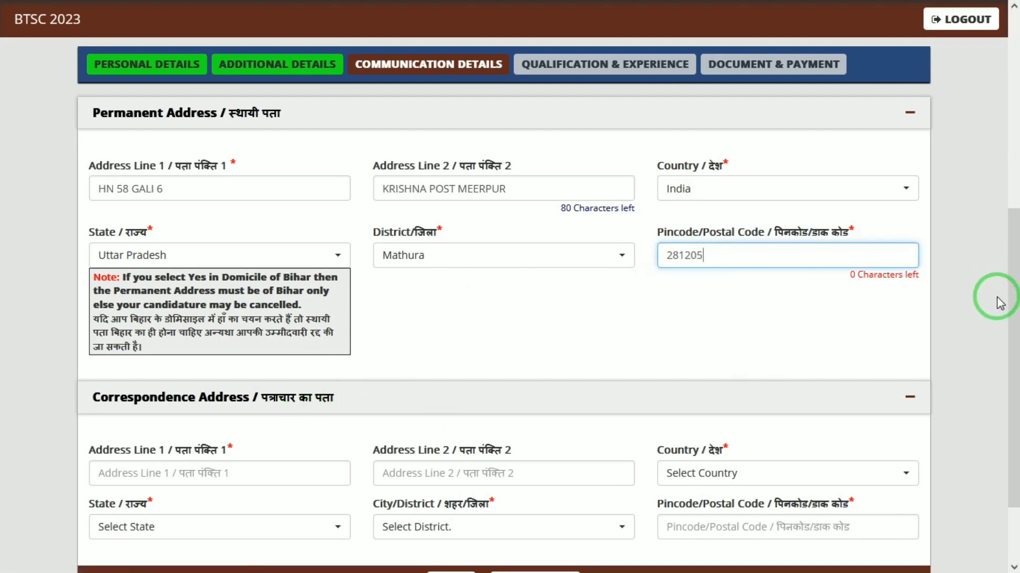
{"action": "left_click_drag", "start_coordinate": [1009, 269], "coordinate": [1009, 323]}
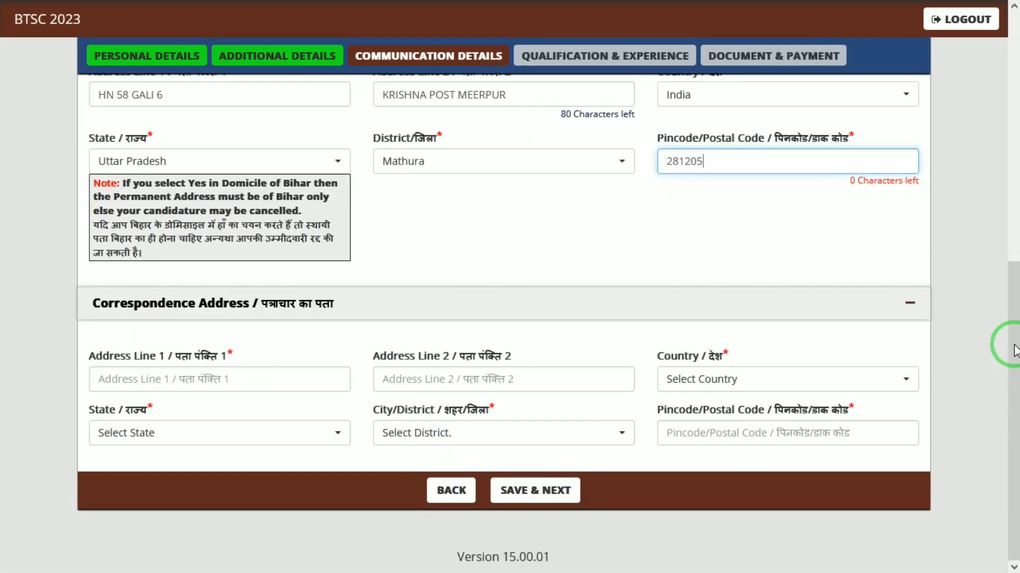
- Type both correspondence address lines and choose India as the correspondence country
{"action": "left_click", "coordinate": [196, 381]}
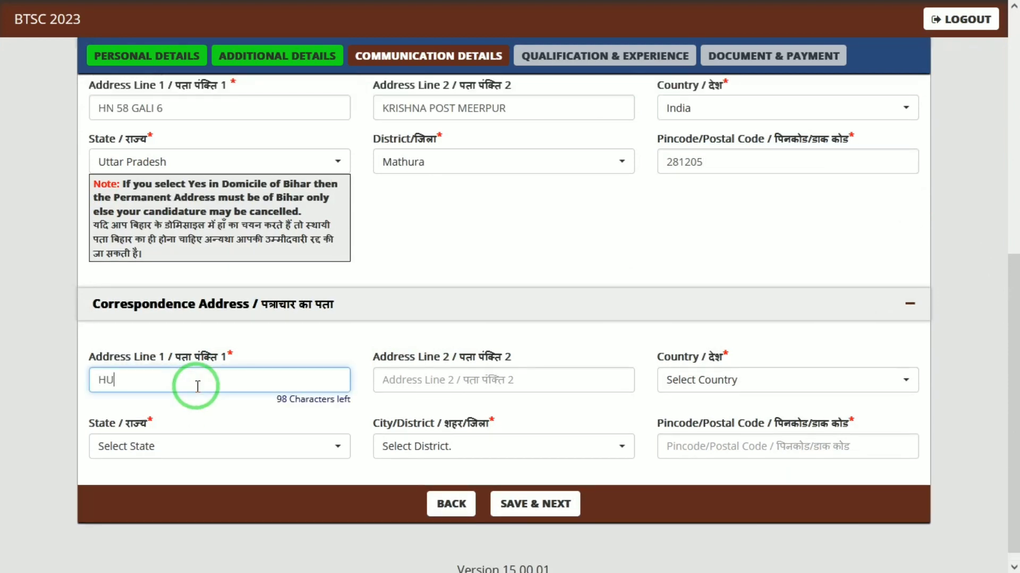
{"action": "key", "text": "Tab"}
{"action": "type", "text": "K"}
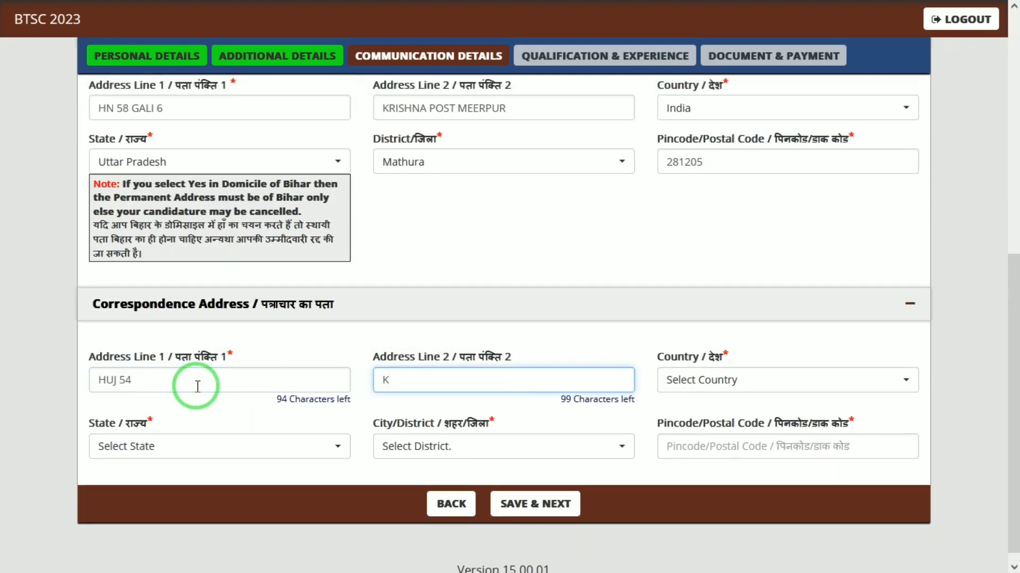
{"action": "type", "text": "RISHNA"}
{"action": "key", "text": "Tab"}
{"action": "type", "text": "IN"}
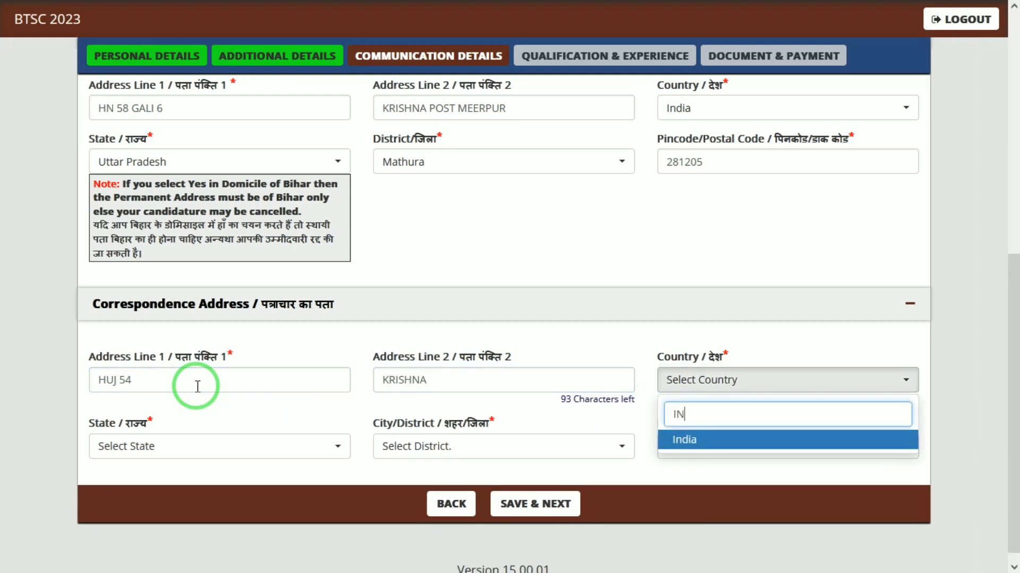
{"action": "key", "text": "Return"}
- Choose Uttar Pradesh and Mathura for the correspondence state and district, then enter the pincode
{"action": "left_click", "coordinate": [132, 460]}
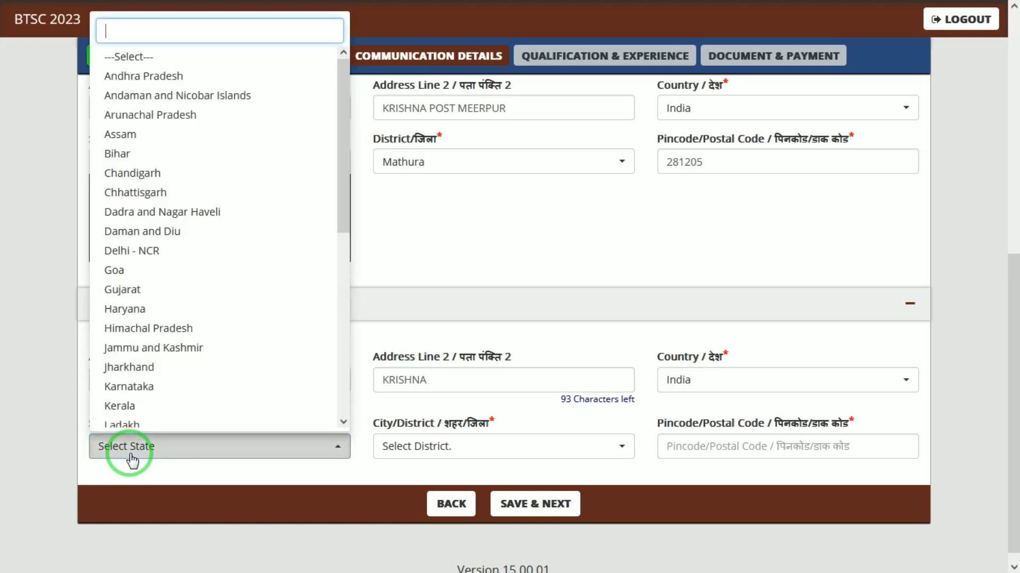
{"action": "type", "text": "UTT"}
{"action": "key", "text": "Return"}
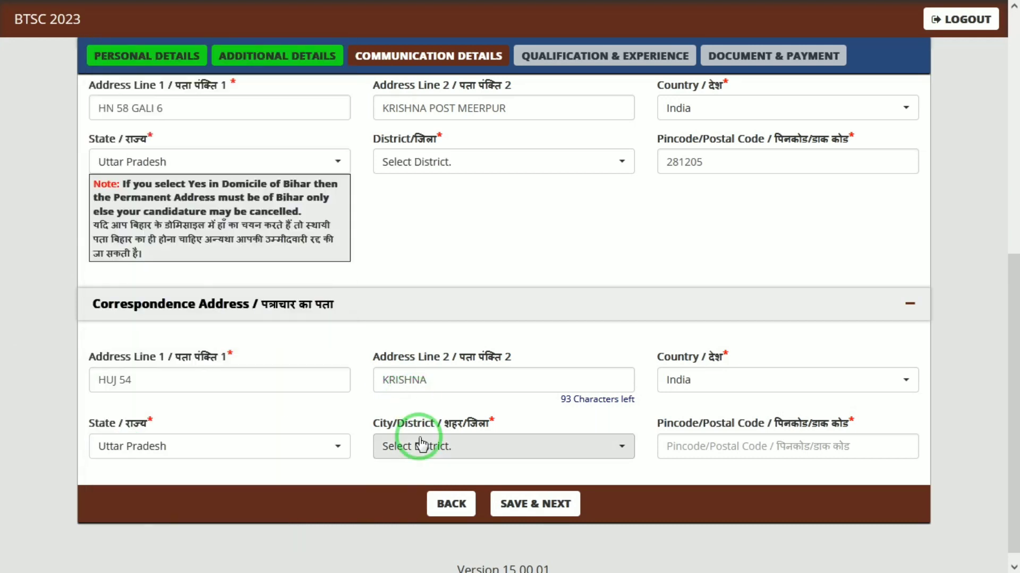
{"action": "left_click", "coordinate": [419, 446]}
{"action": "type", "text": "MATH"}
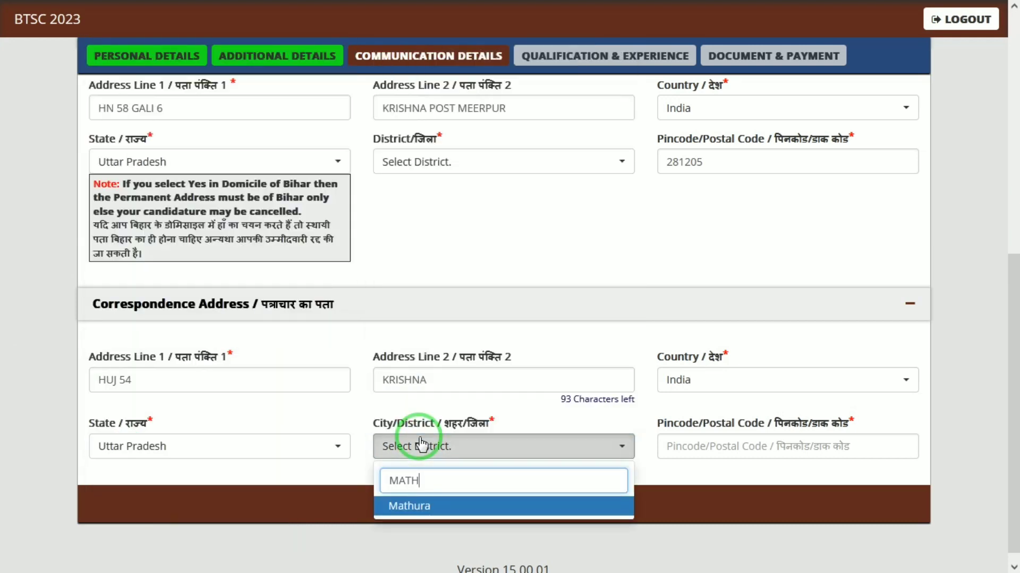
{"action": "key", "text": "Return"}
{"action": "left_click", "coordinate": [709, 436]}
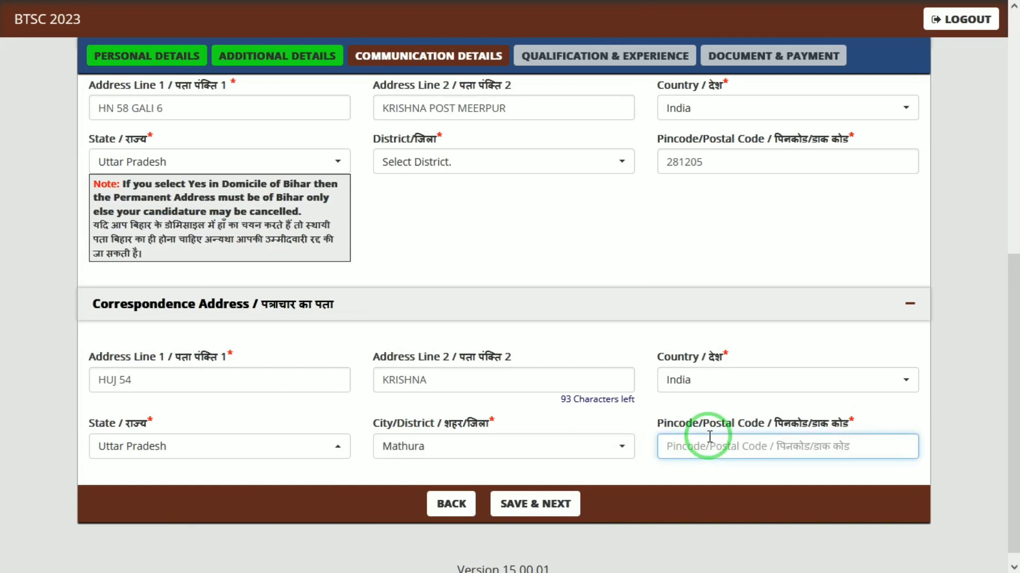
{"action": "type", "text": "281205"}
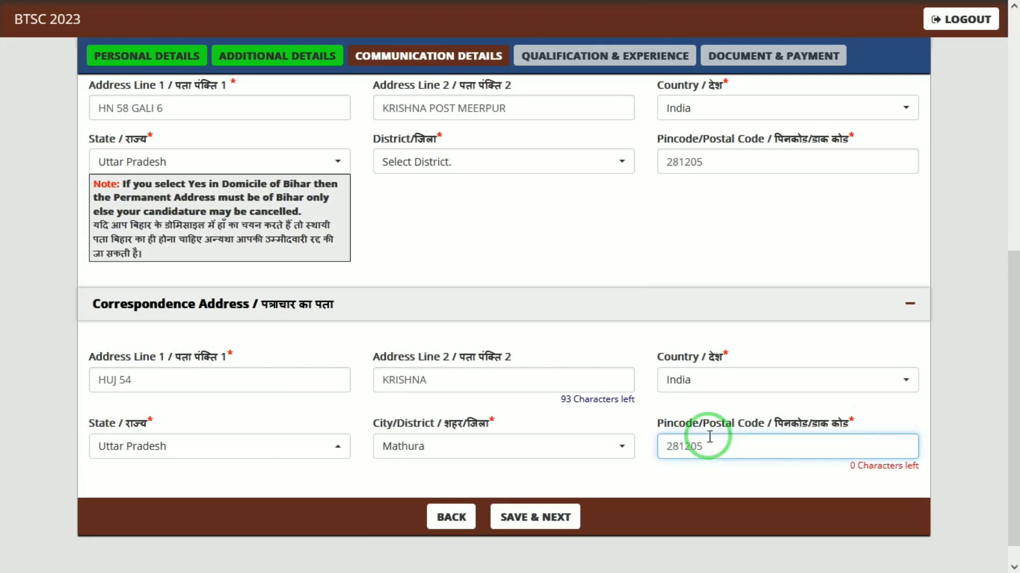
{"action": "left_click", "coordinate": [511, 528]}
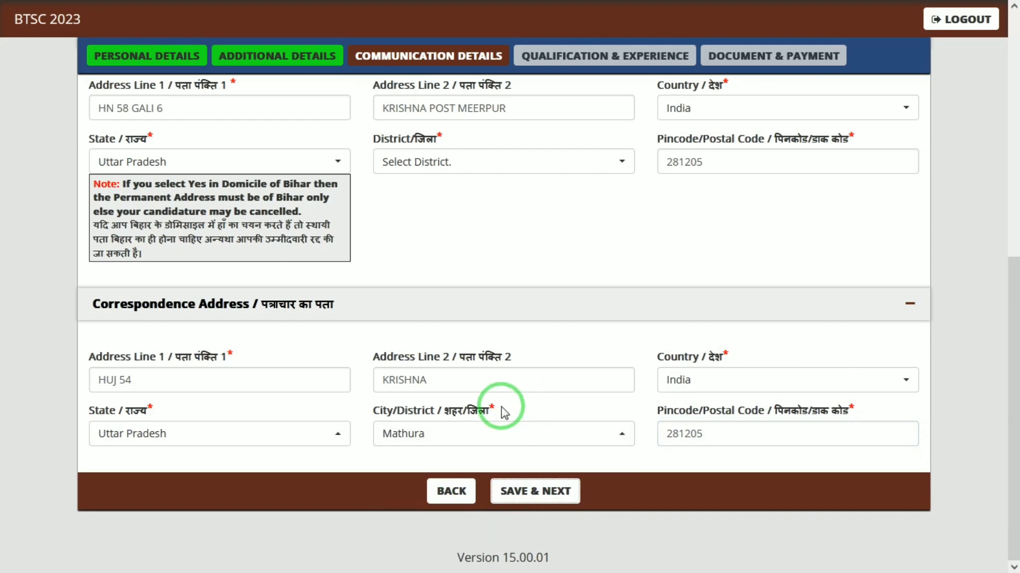
- Reselect Mathura as permanent district after the missing-district alert and save the communication details
{"action": "mouse_move", "coordinate": [822, 8]}
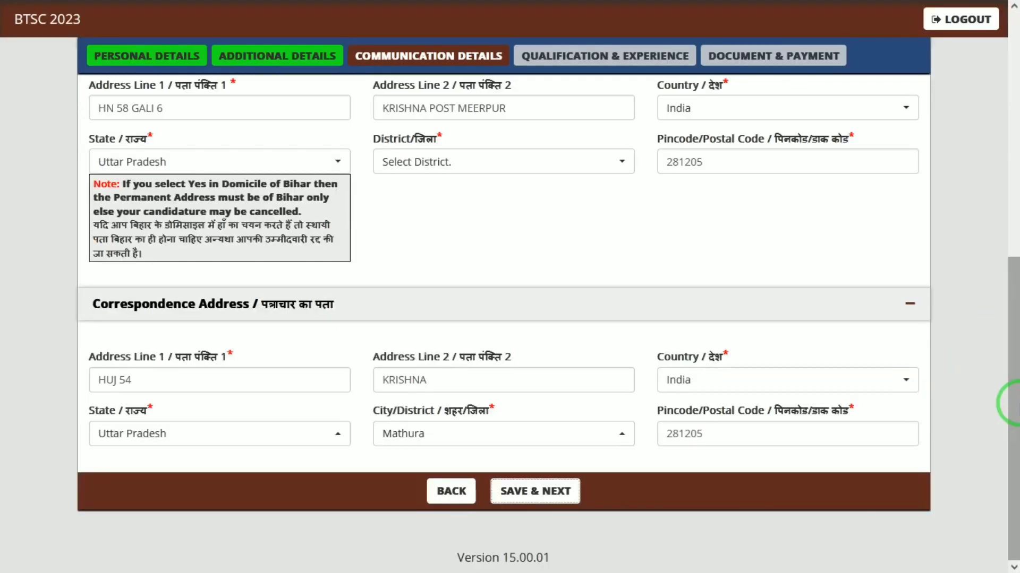
{"action": "left_click", "coordinate": [535, 487]}
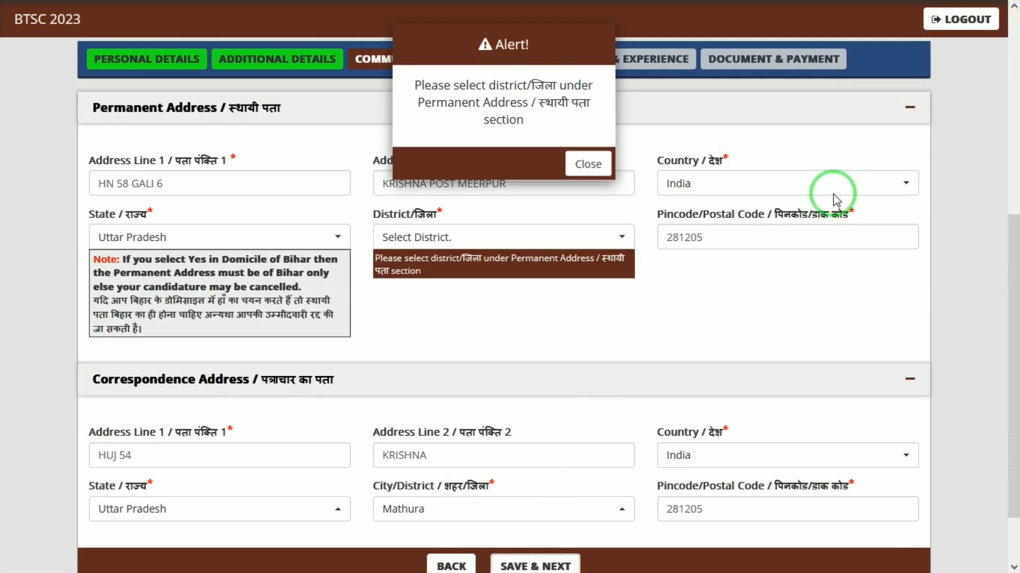
{"action": "left_click", "coordinate": [588, 164]}
{"action": "left_click", "coordinate": [467, 237]}
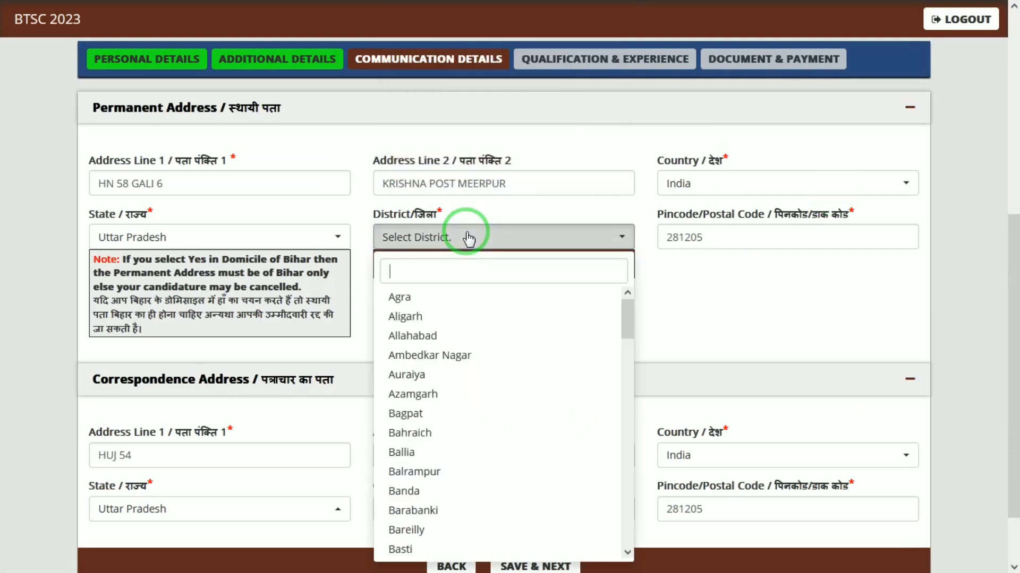
{"action": "type", "text": "MATH"}
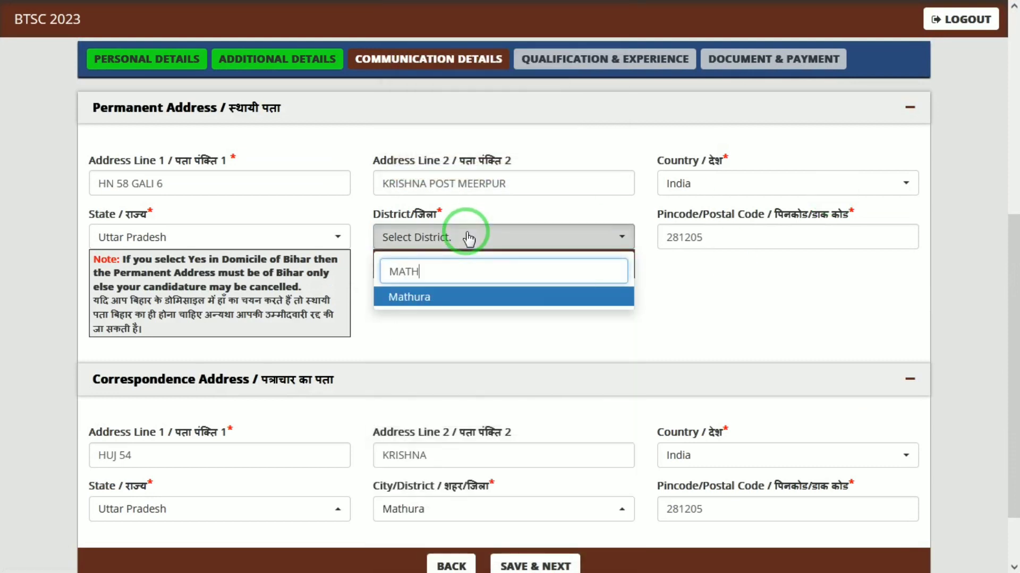
{"action": "key", "text": "Return"}
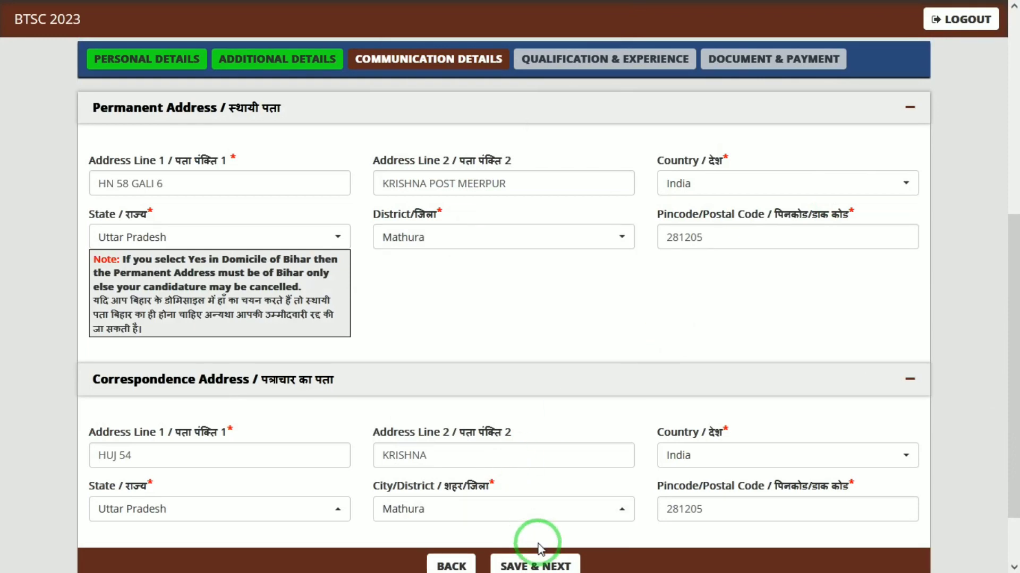
{"action": "left_click", "coordinate": [544, 567]}
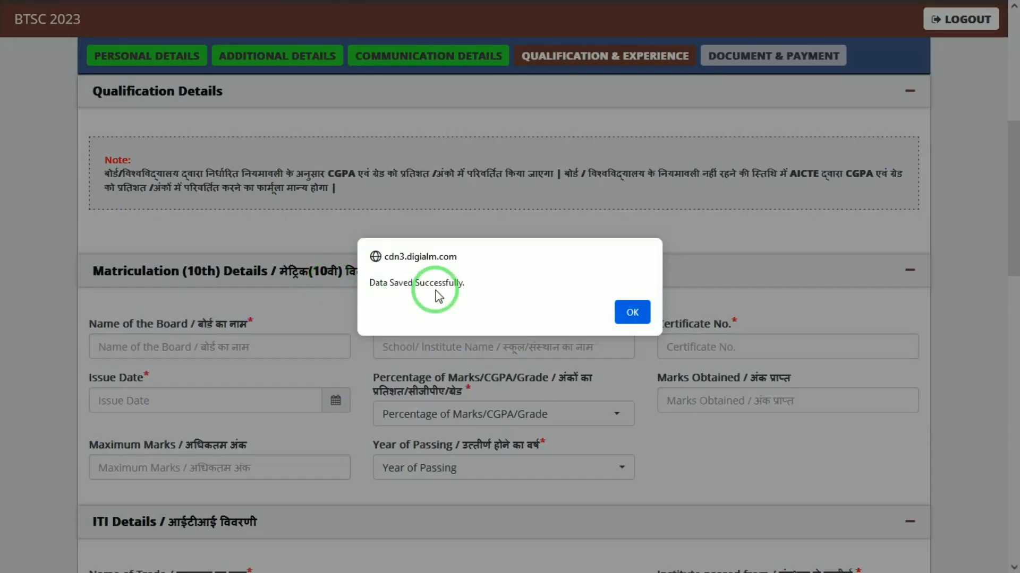
{"action": "left_click", "coordinate": [629, 311]}
- Fill the matriculation details: board UP, school JNTA, marks type Percentage, passing year 2015
{"action": "left_click", "coordinate": [240, 345]}
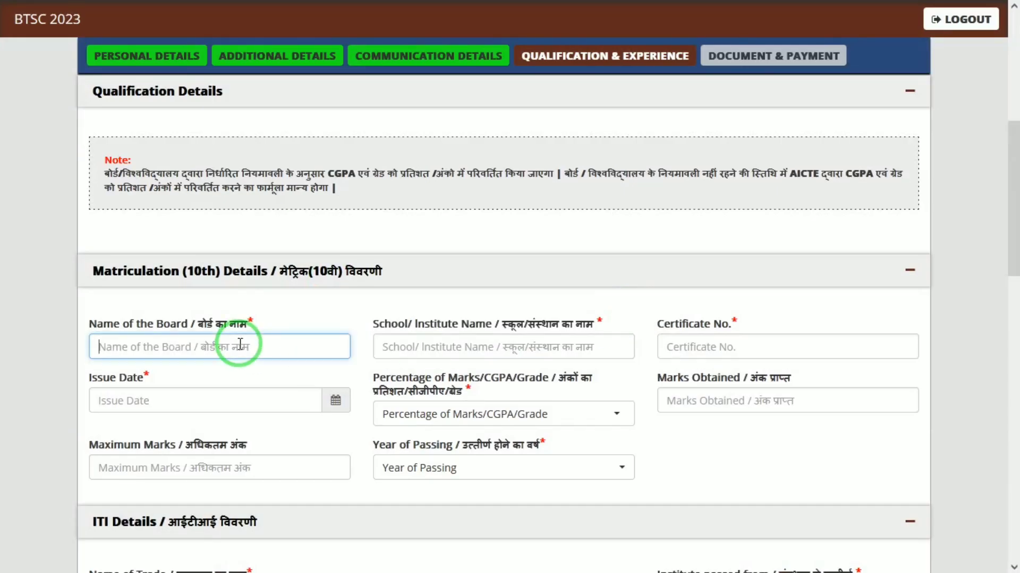
{"action": "type", "text": "UP"}
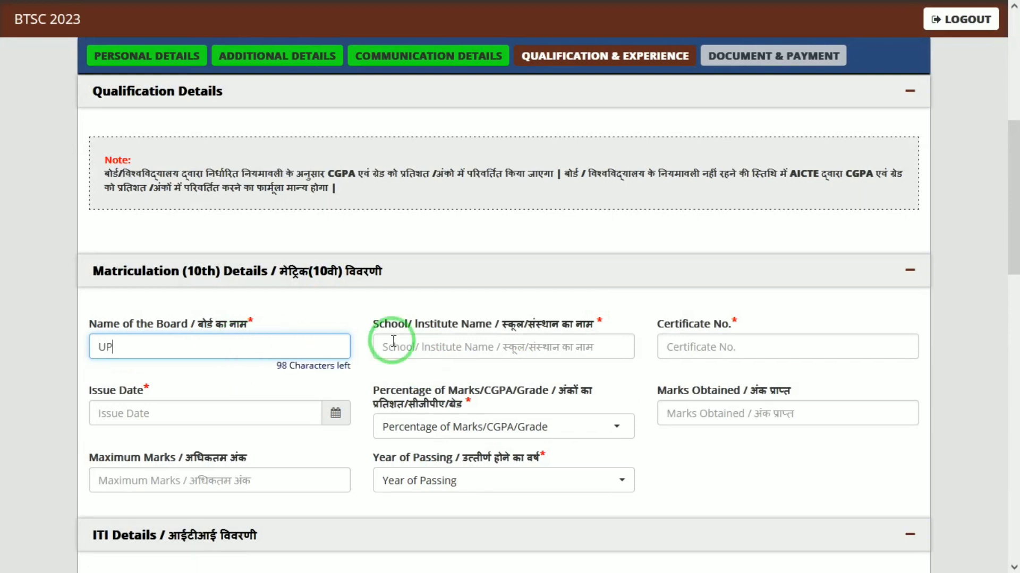
{"action": "left_click", "coordinate": [431, 348]}
{"action": "type", "text": "JNT"}
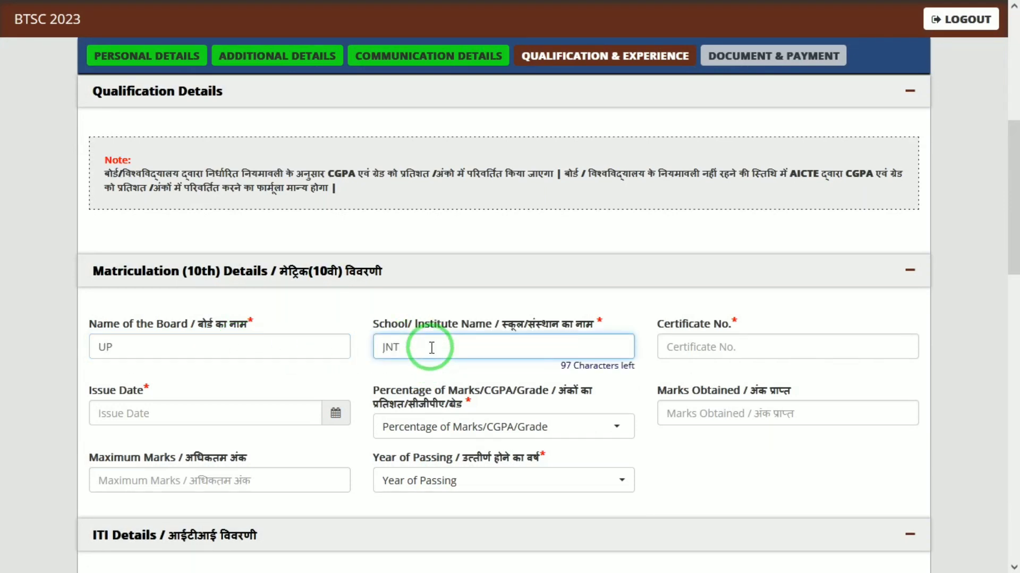
{"action": "type", "text": "A"}
{"action": "key", "text": "Tab"}
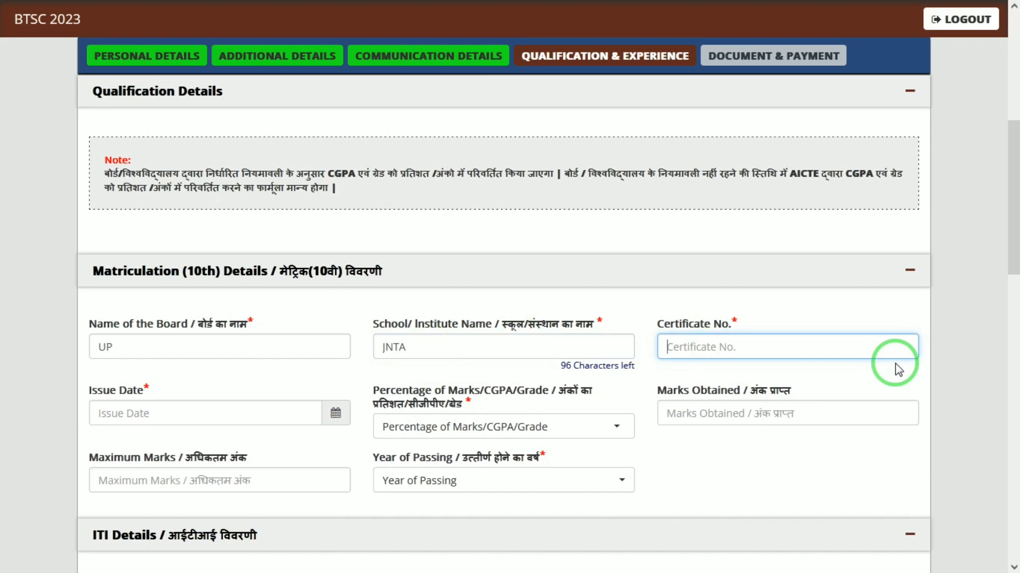
{"action": "left_click_drag", "start_coordinate": [1011, 208], "coordinate": [1011, 273]}
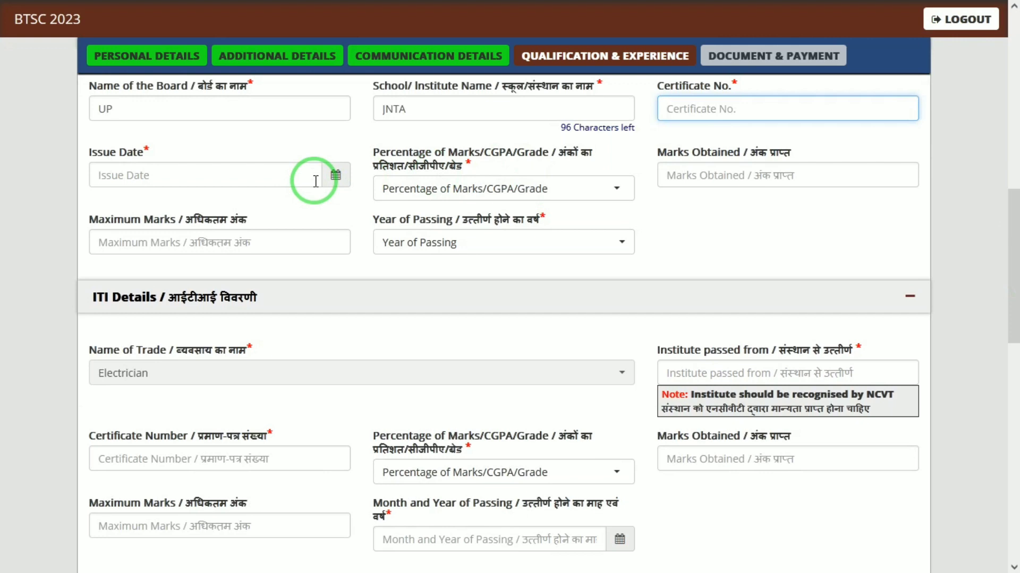
{"action": "left_click", "coordinate": [564, 192]}
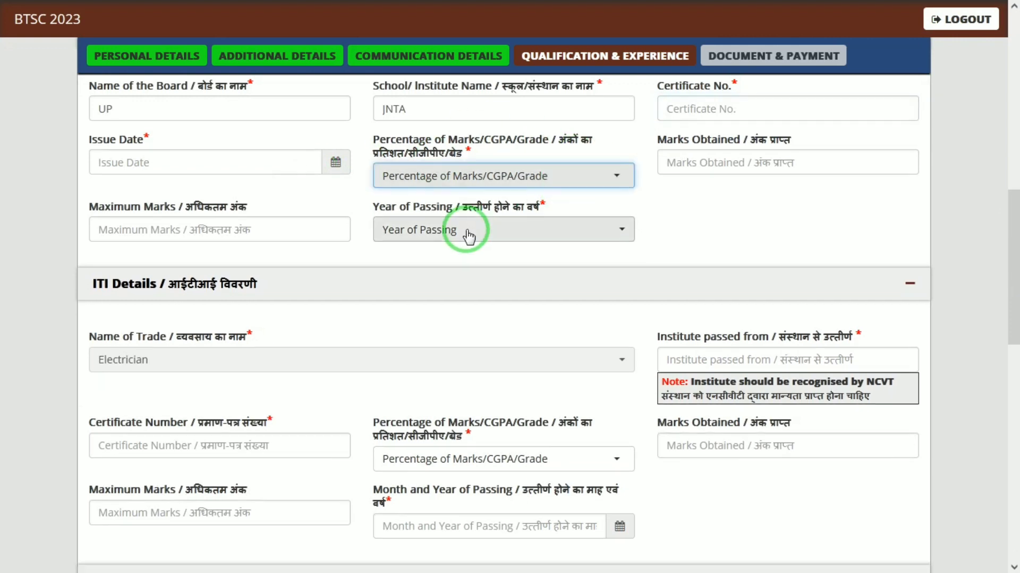
{"action": "left_click", "coordinate": [490, 185]}
{"action": "left_click", "coordinate": [441, 256]}
{"action": "left_click", "coordinate": [698, 163]}
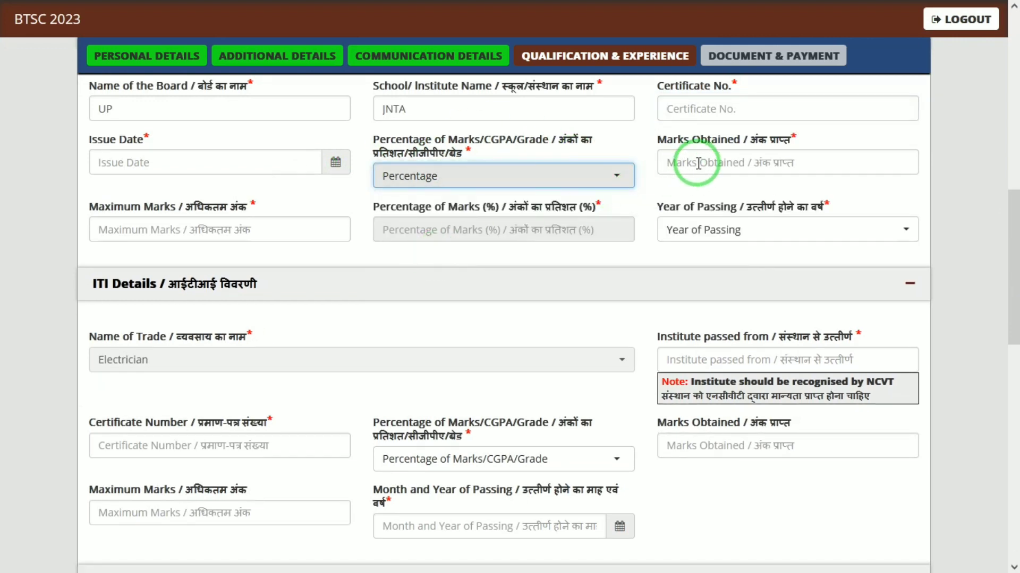
{"action": "left_click", "coordinate": [257, 228]}
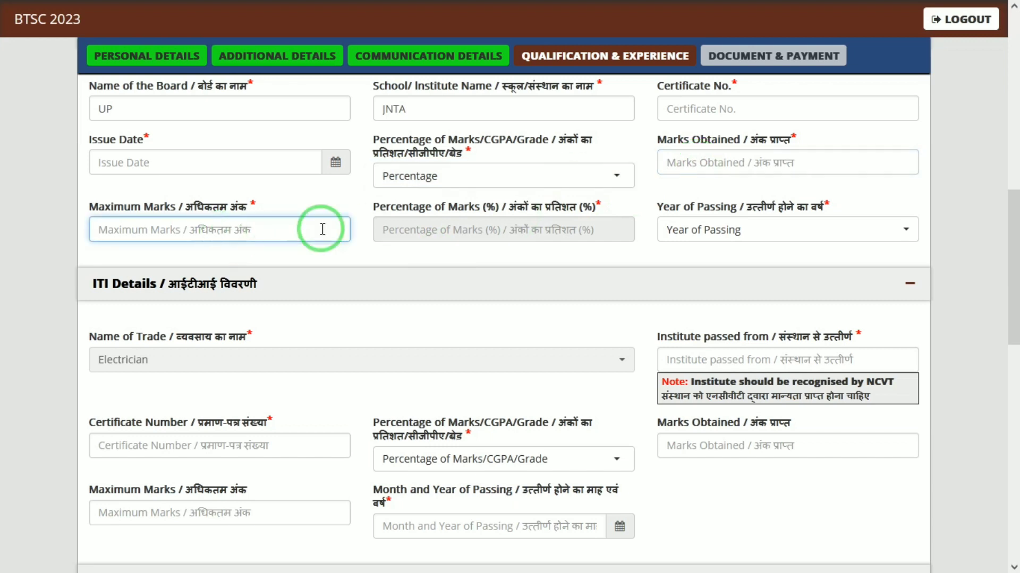
{"action": "left_click", "coordinate": [699, 231]}
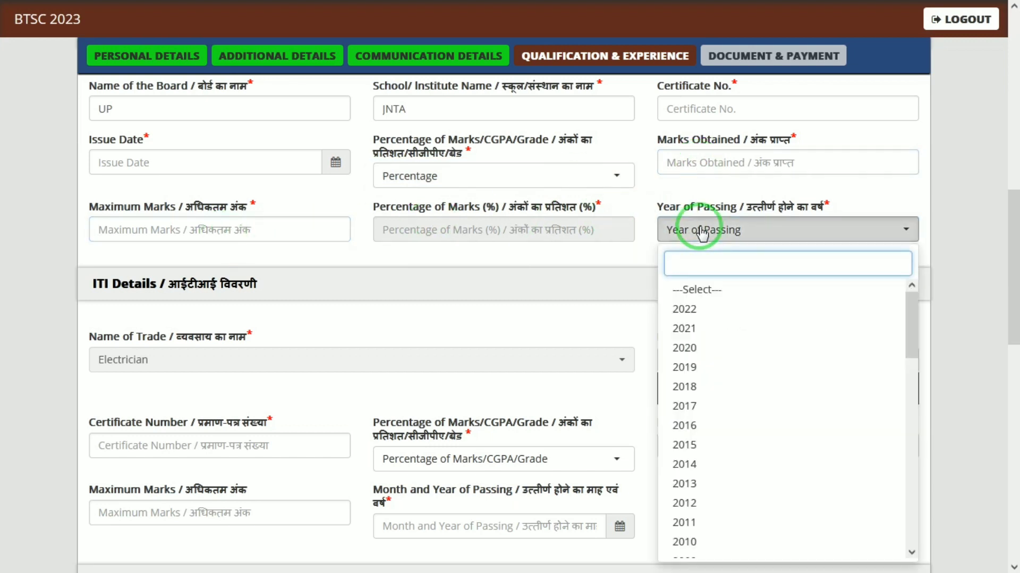
{"action": "type", "text": "2015"}
{"action": "key", "text": "Return"}
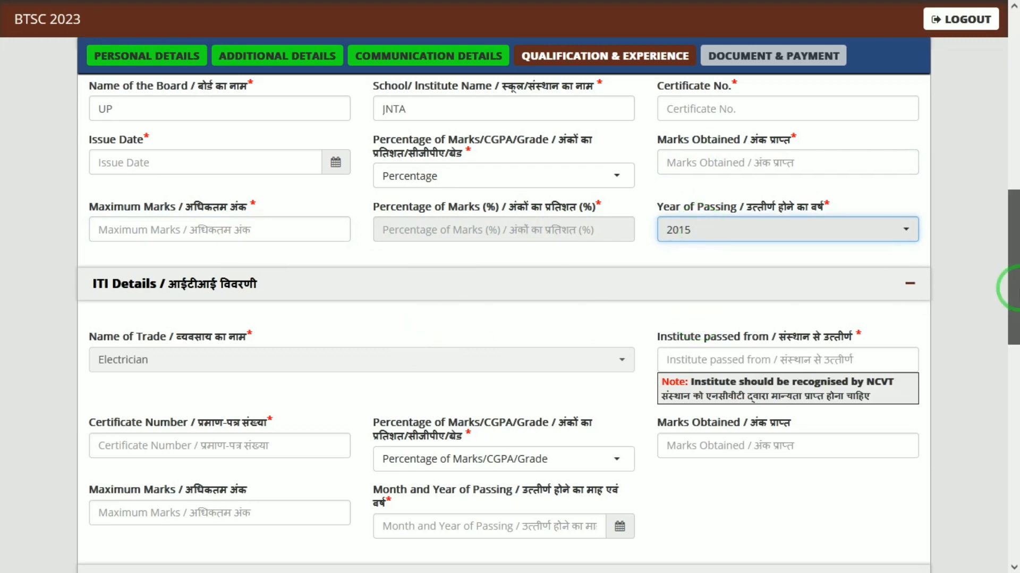
- In ITI Details, enter 2017 in the institute field and choose Percentage as marks type
{"action": "left_click_drag", "start_coordinate": [1013, 291], "coordinate": [1013, 341]}
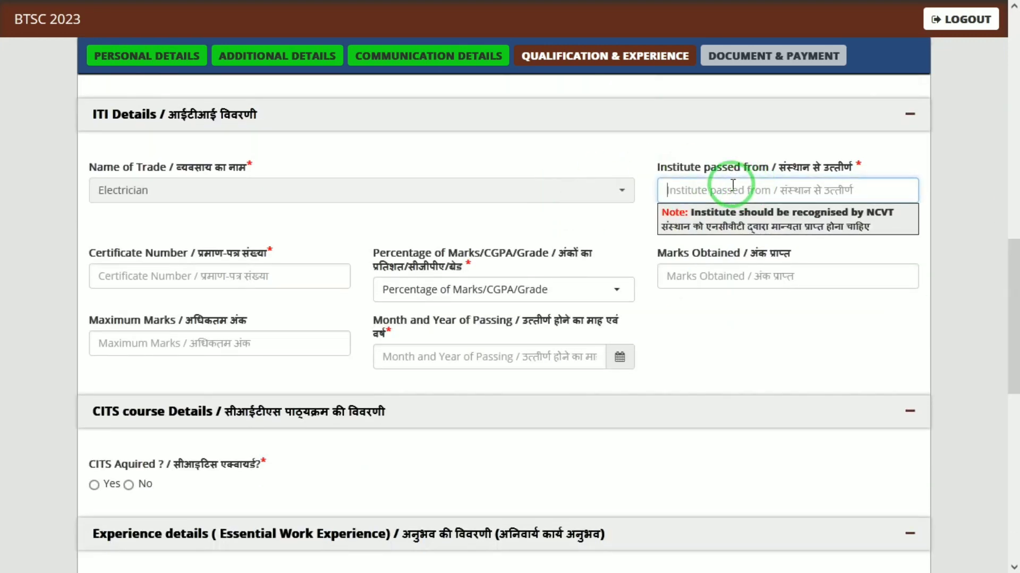
{"action": "type", "text": "2017"}
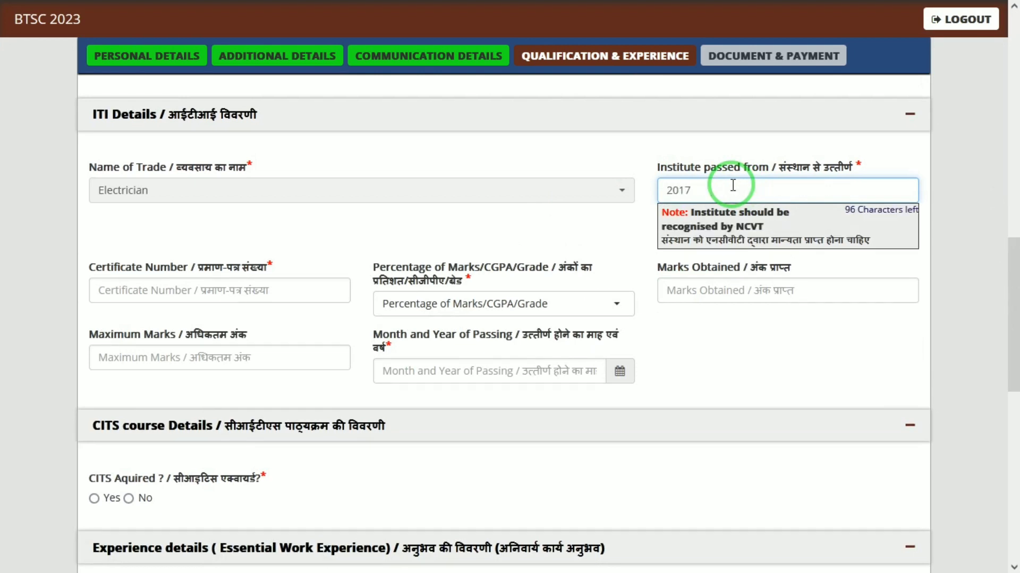
{"action": "left_click", "coordinate": [249, 289]}
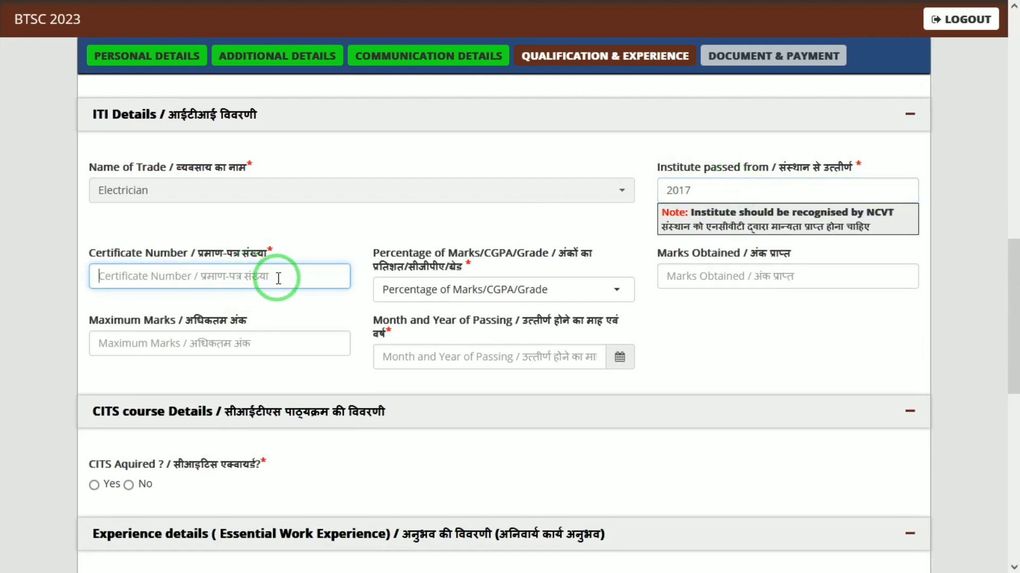
{"action": "left_click", "coordinate": [542, 287]}
{"action": "left_click", "coordinate": [421, 367]}
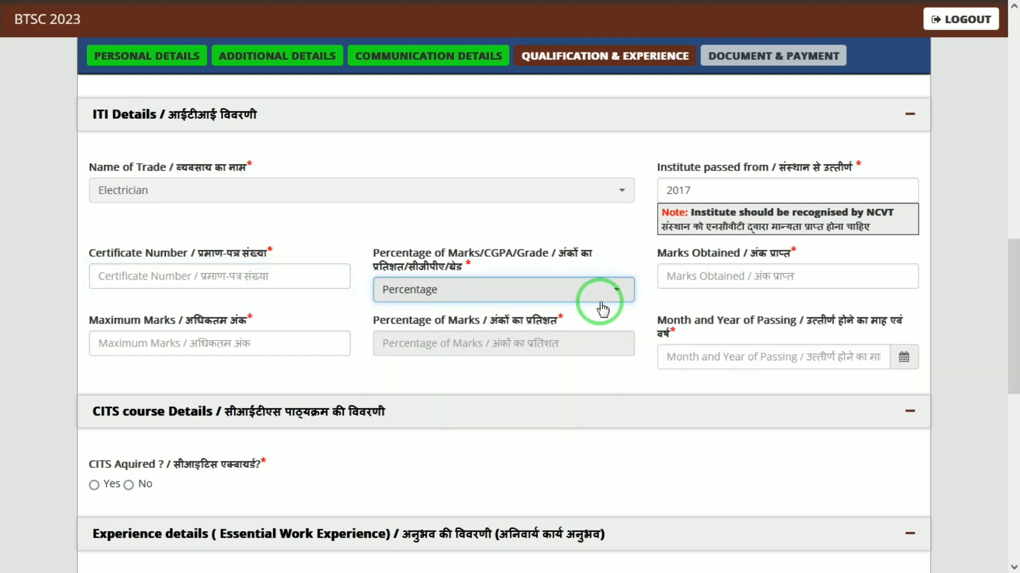
{"action": "left_click", "coordinate": [731, 288]}
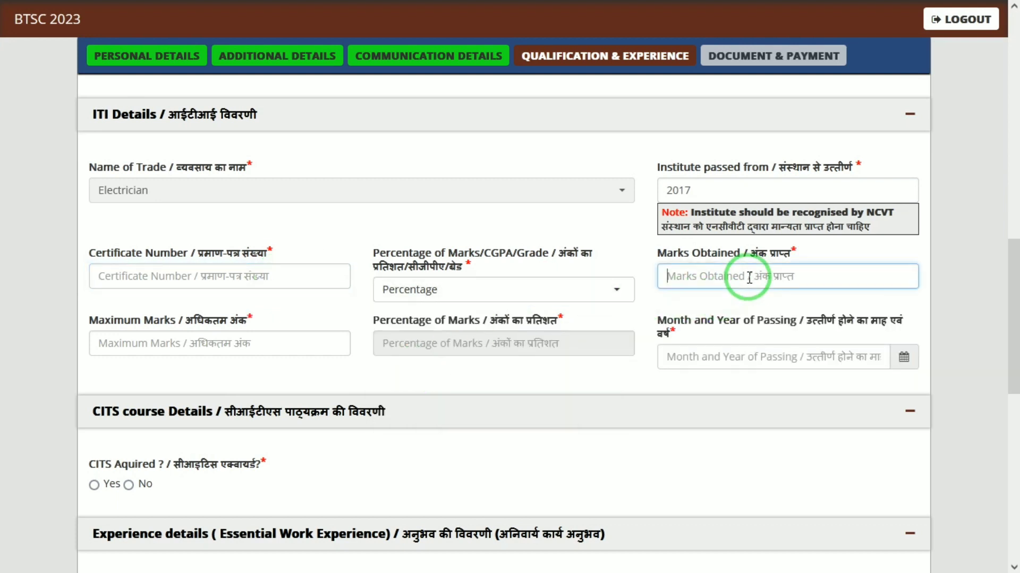
{"action": "left_click", "coordinate": [179, 343]}
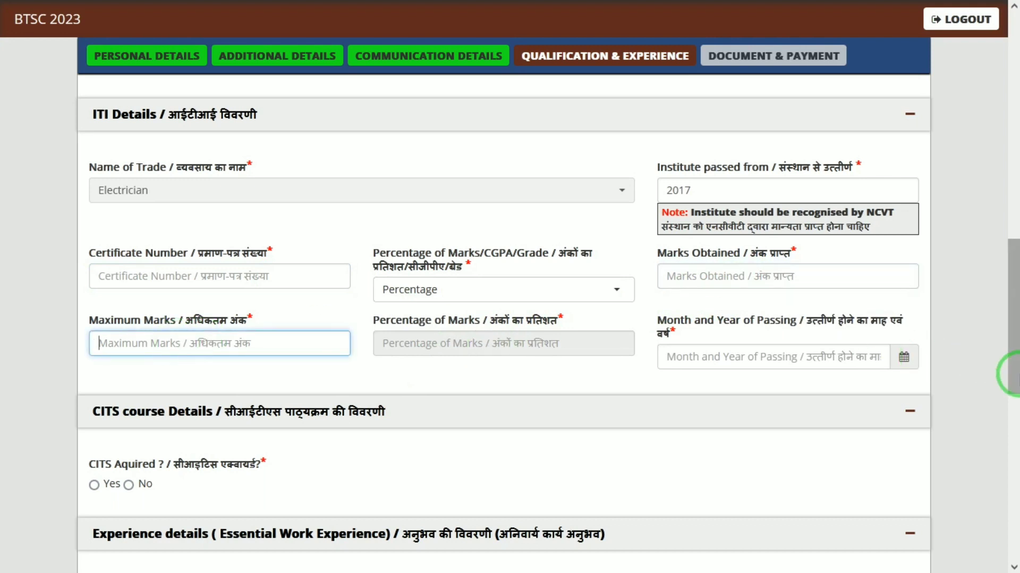
{"action": "scroll", "coordinate": [1008, 350], "scroll_direction": "down", "scroll_amount": 3}
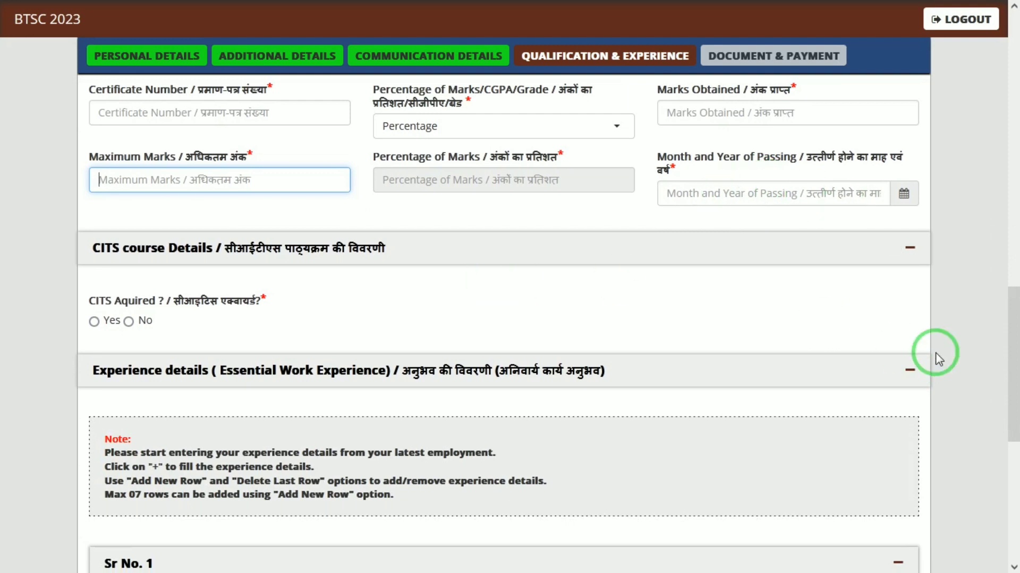
{"action": "scroll", "coordinate": [1007, 366], "scroll_direction": "down", "scroll_amount": 3}
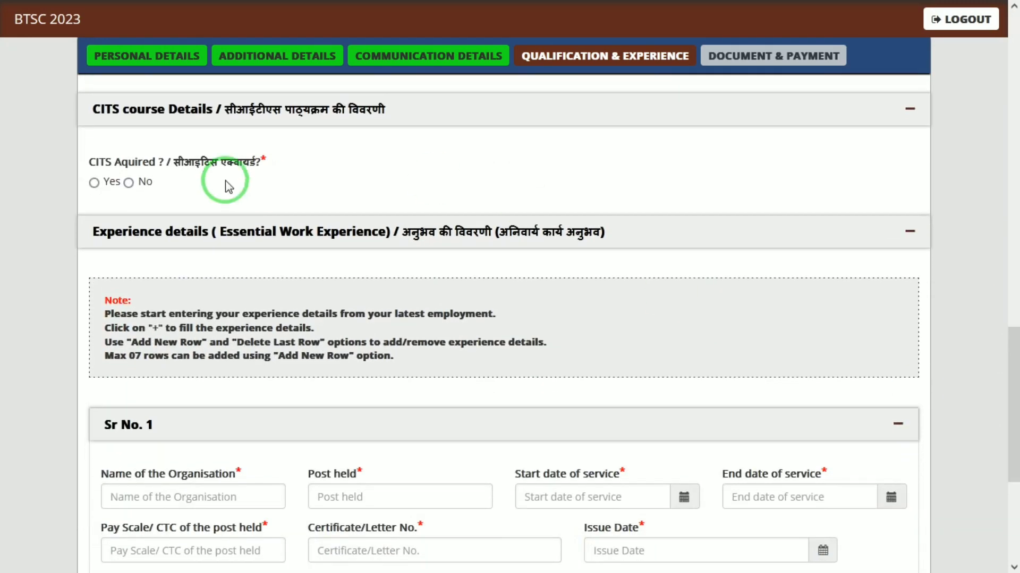
- Set CITS acquired to No after briefly choosing Yes with Percentage marks type
{"action": "left_click", "coordinate": [94, 182]}
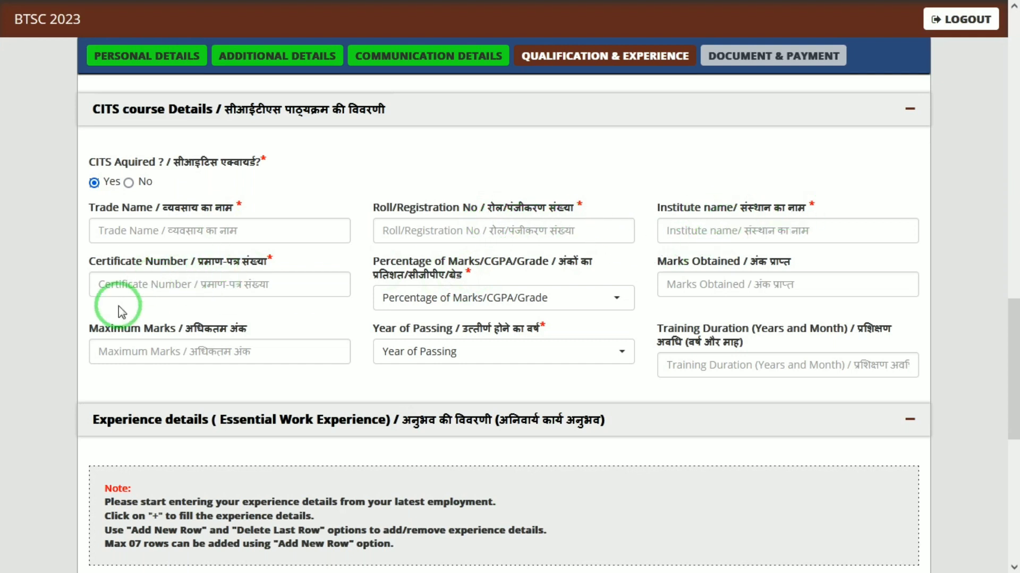
{"action": "left_click", "coordinate": [533, 298]}
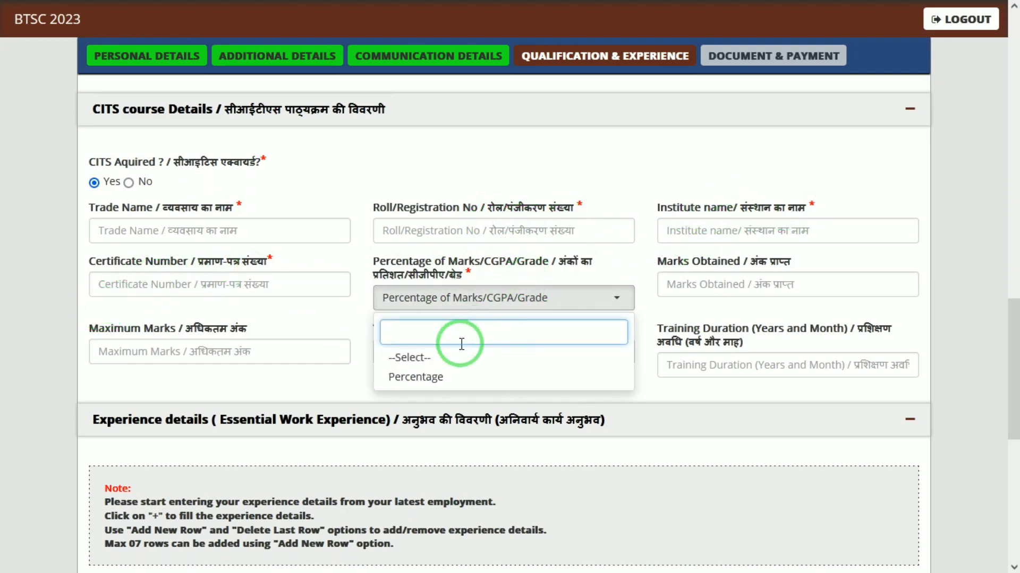
{"action": "left_click", "coordinate": [453, 378]}
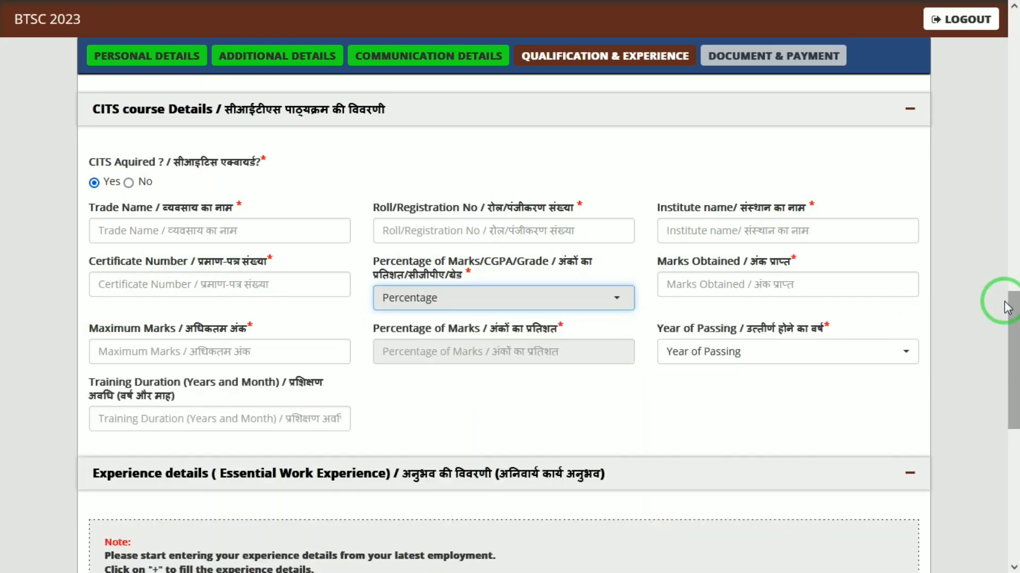
{"action": "left_click", "coordinate": [128, 182]}
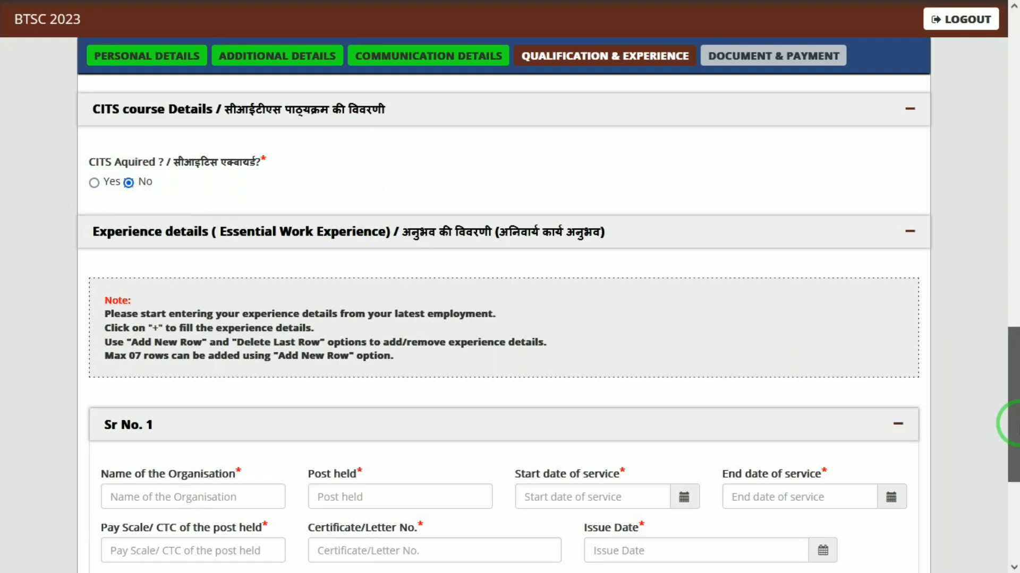
{"action": "left_click_drag", "start_coordinate": [1009, 424], "coordinate": [1010, 519]}
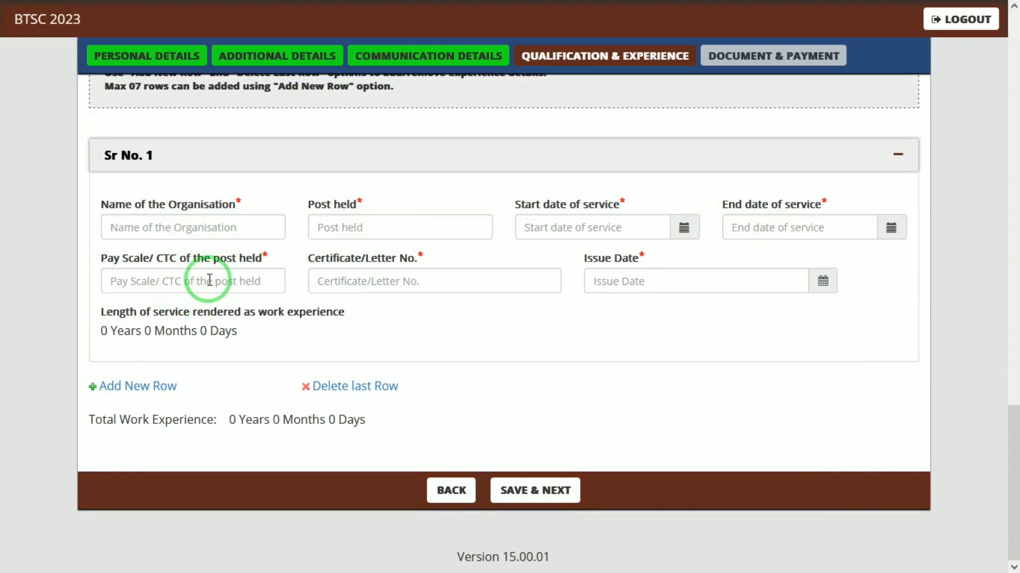
- Pass the Pay Scale and Certificate No. fields and save the qualification form to reach Document & Payment
{"action": "left_click", "coordinate": [234, 274]}
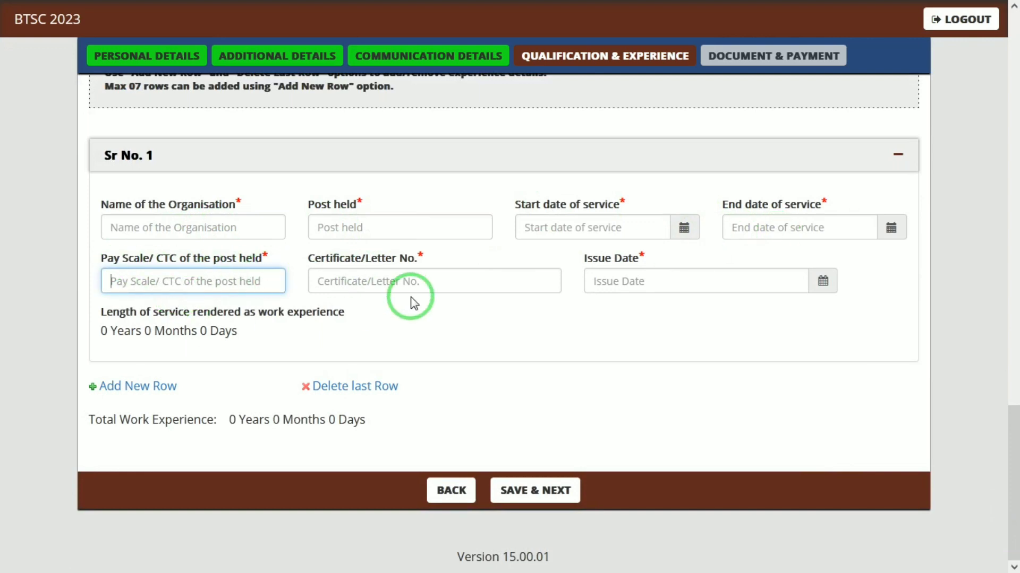
{"action": "left_click", "coordinate": [432, 280]}
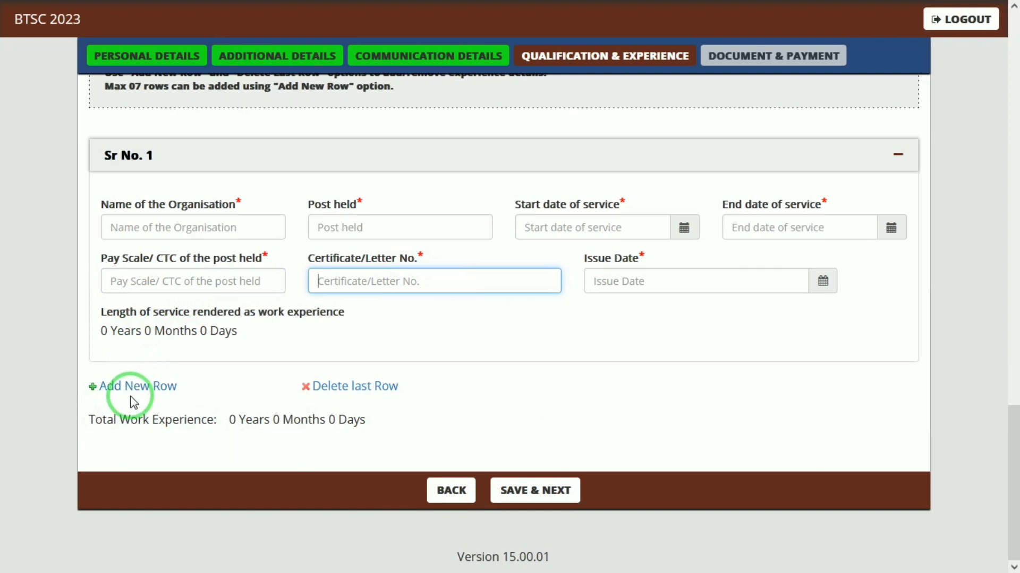
{"action": "left_click", "coordinate": [560, 491]}
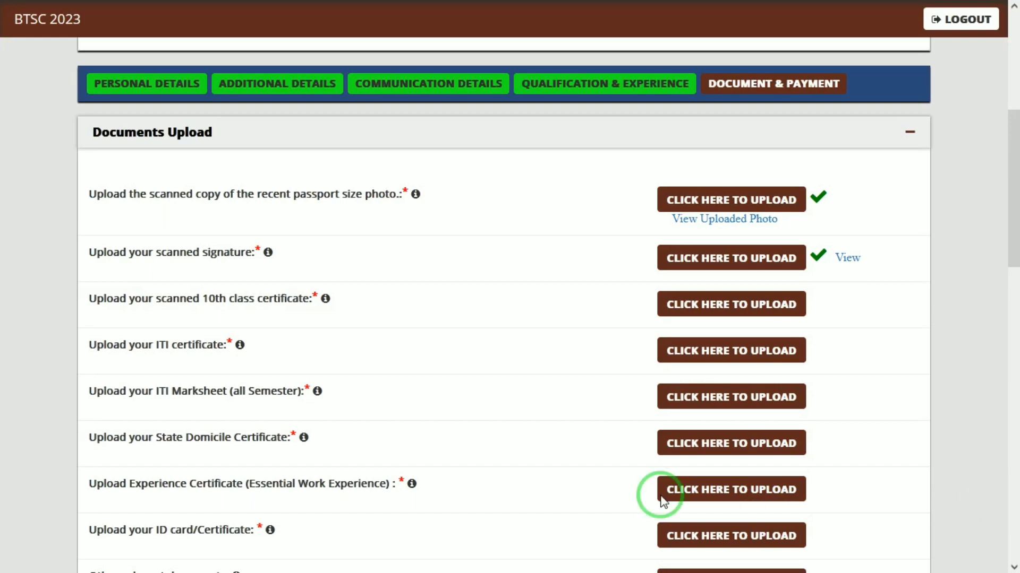
{"action": "left_click", "coordinate": [692, 202]}
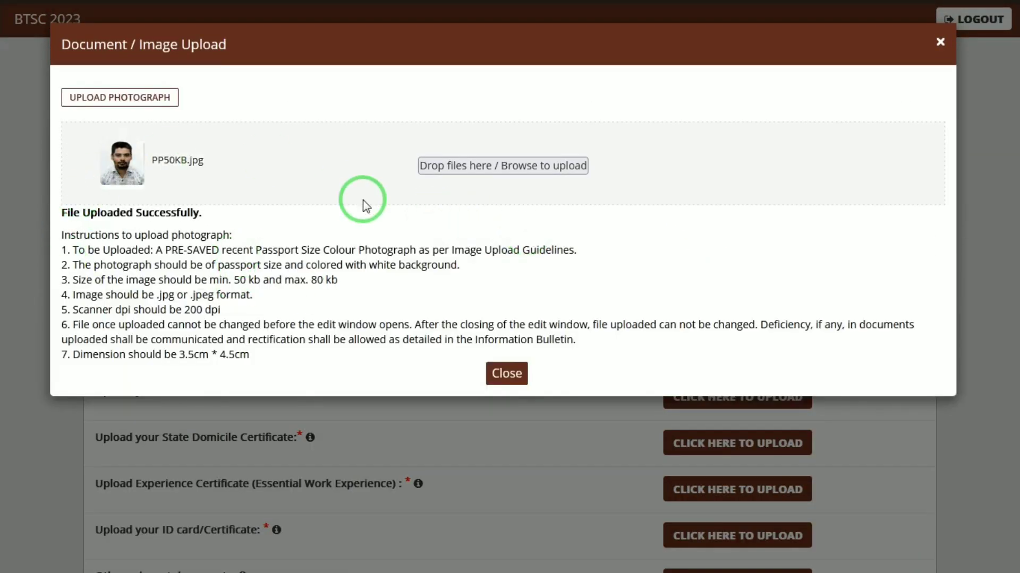
{"action": "left_click", "coordinate": [506, 374]}
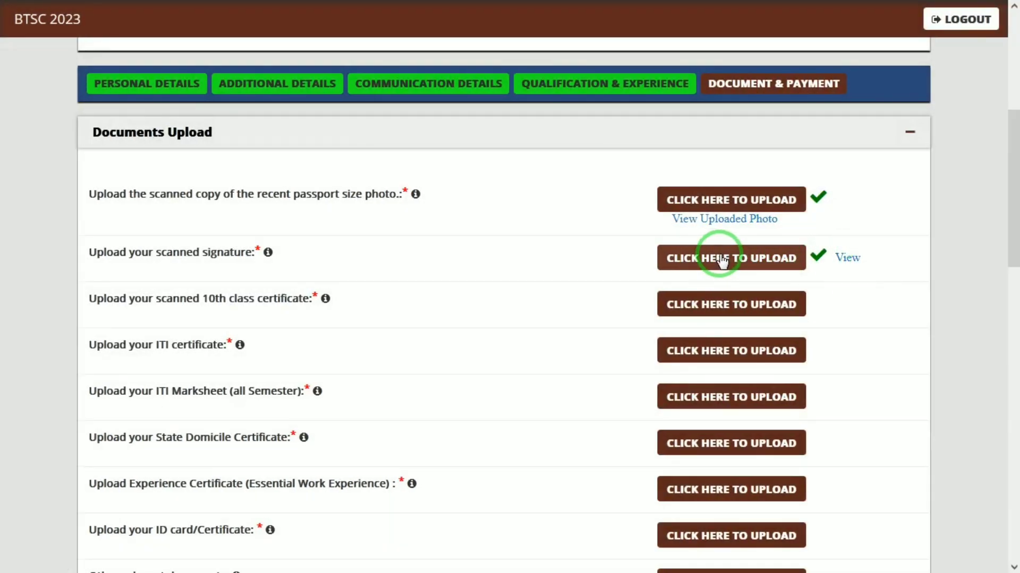
{"action": "left_click", "coordinate": [756, 222]}
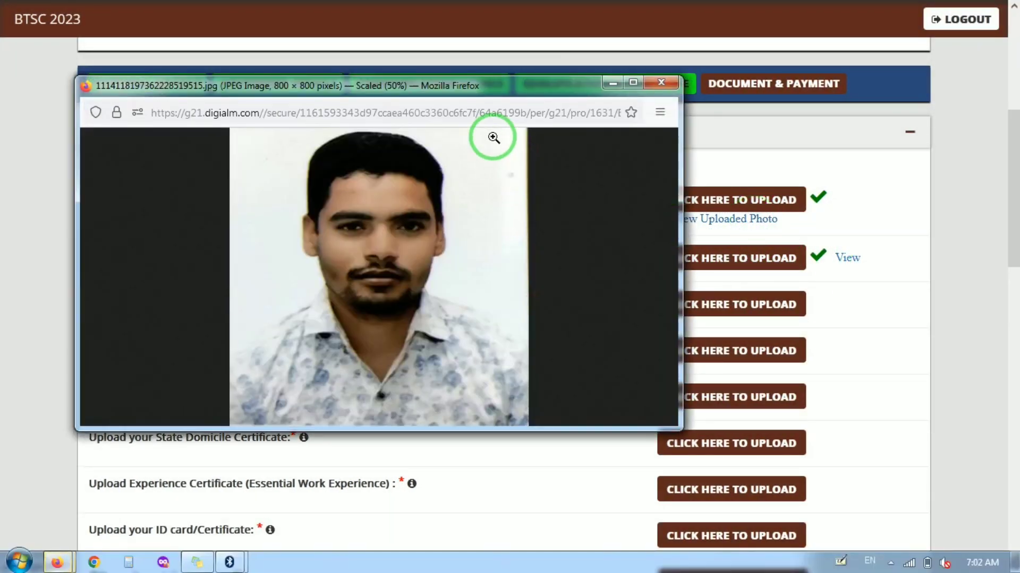
{"action": "left_click", "coordinate": [664, 85]}
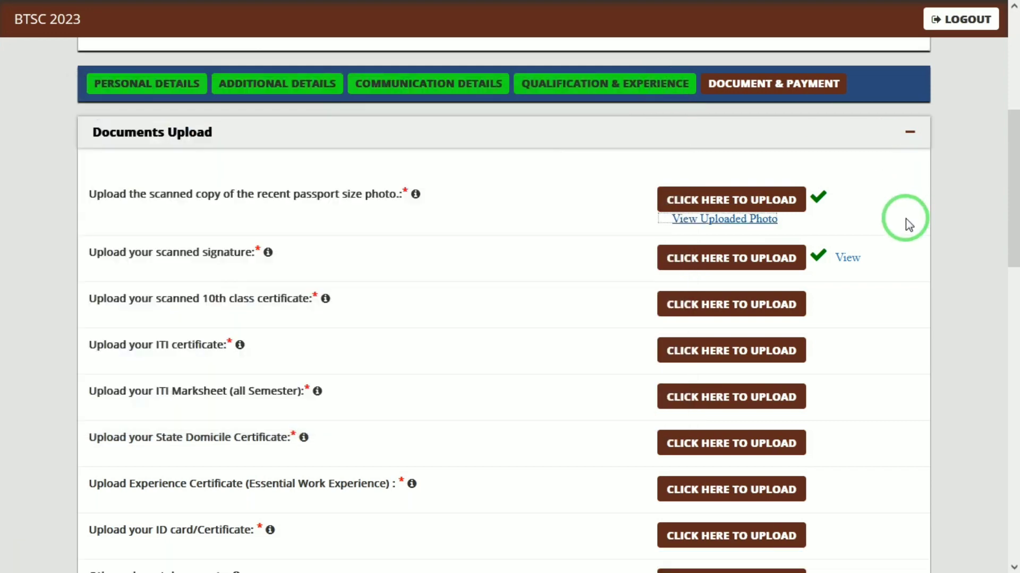
{"action": "left_click", "coordinate": [847, 258]}
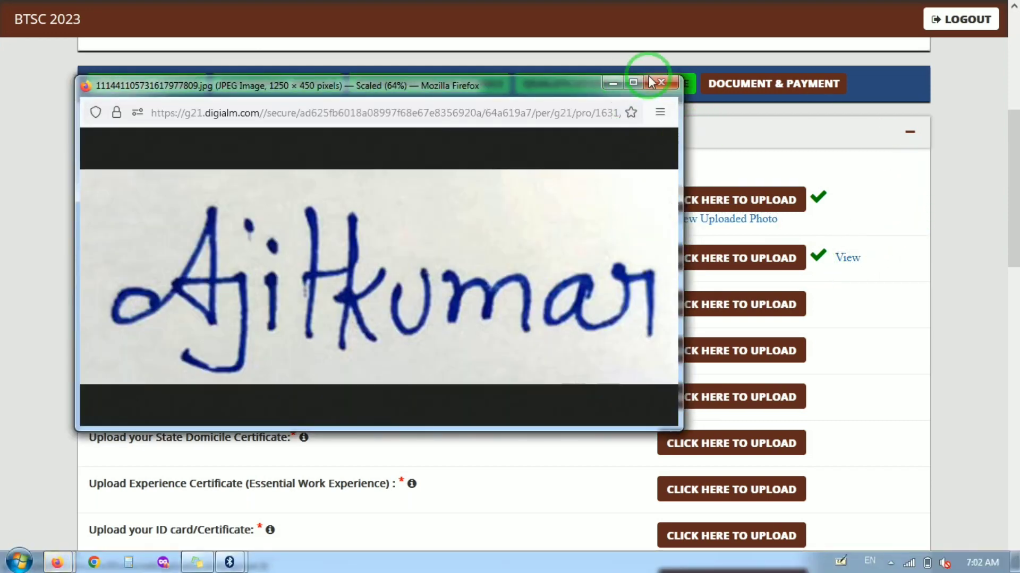
{"action": "left_click", "coordinate": [660, 80]}
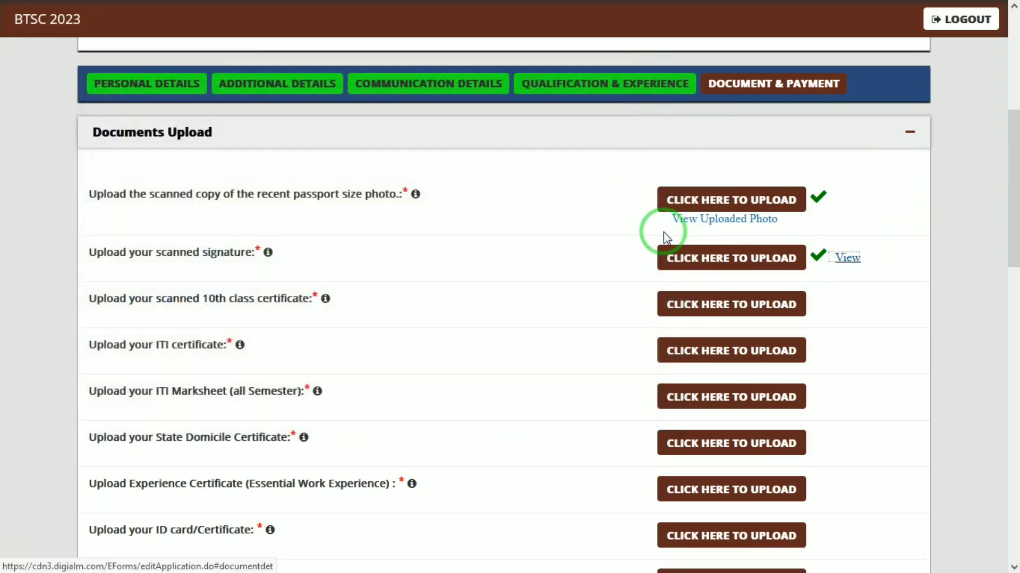
- Upload 10.pdf as the 10th class certificate
{"action": "left_click", "coordinate": [685, 307]}
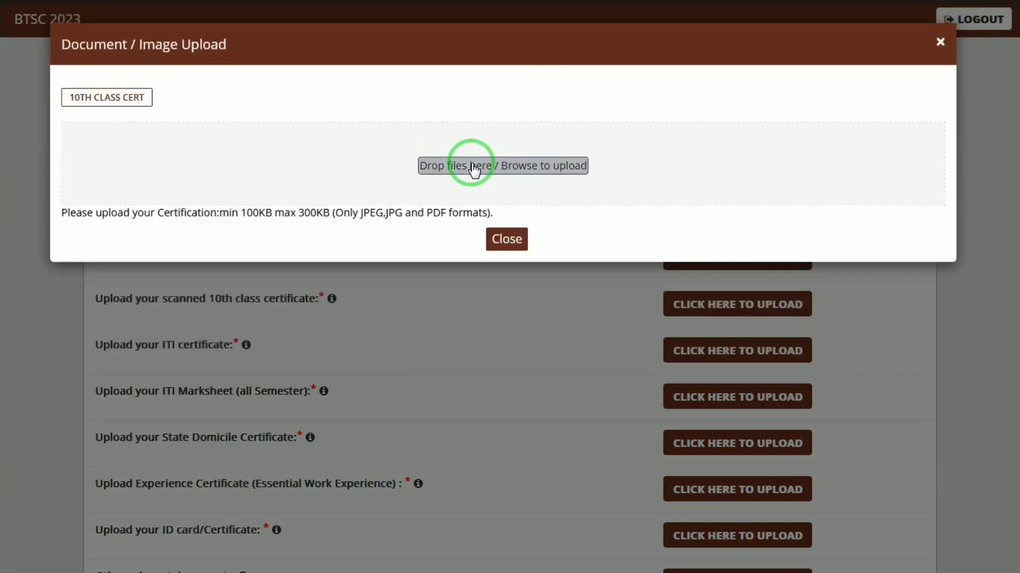
{"action": "left_click", "coordinate": [475, 167]}
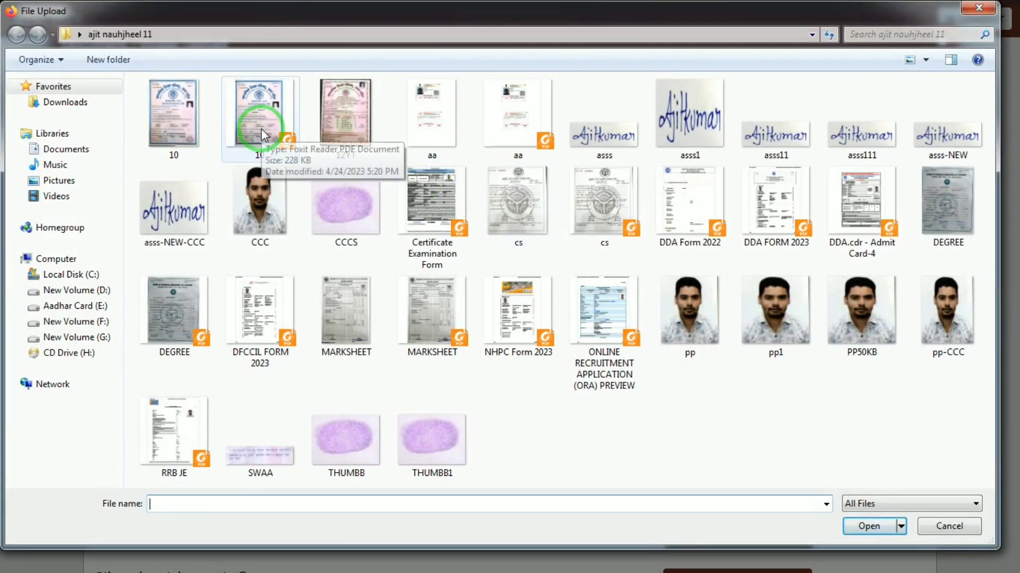
{"action": "double_click", "coordinate": [261, 129]}
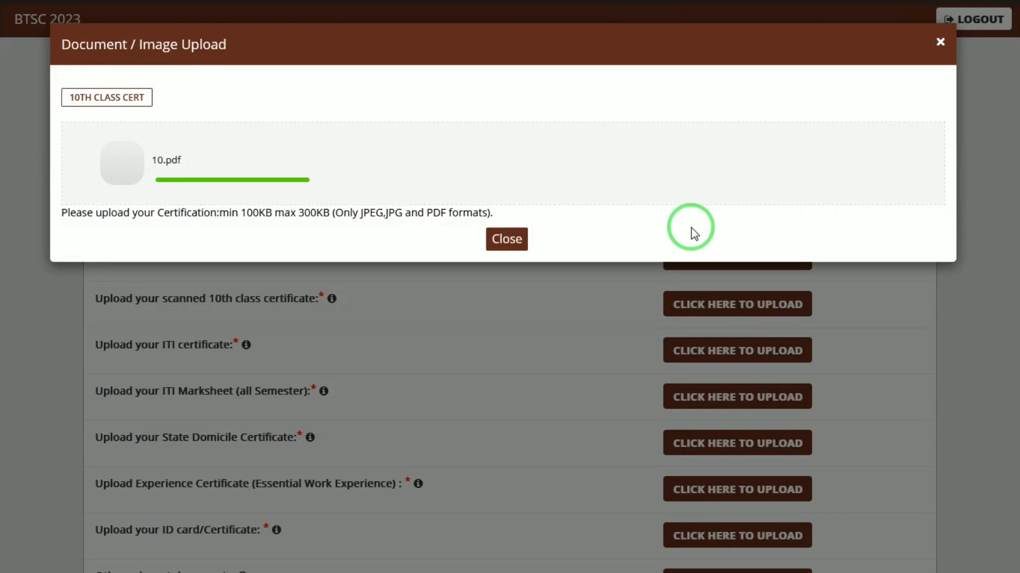
{"action": "left_click", "coordinate": [514, 240]}
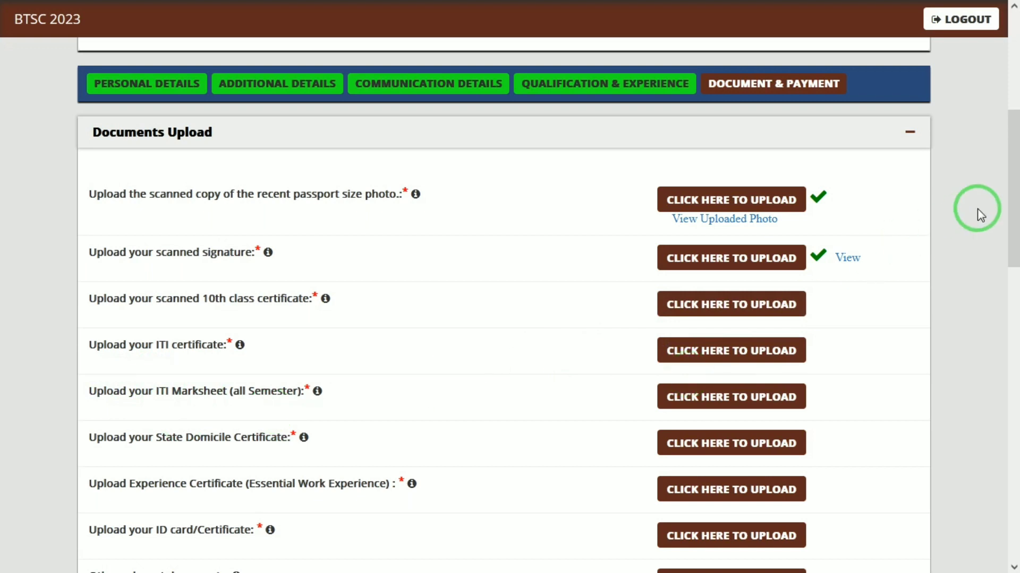
{"action": "scroll", "coordinate": [1016, 249], "scroll_direction": "down", "scroll_amount": 4}
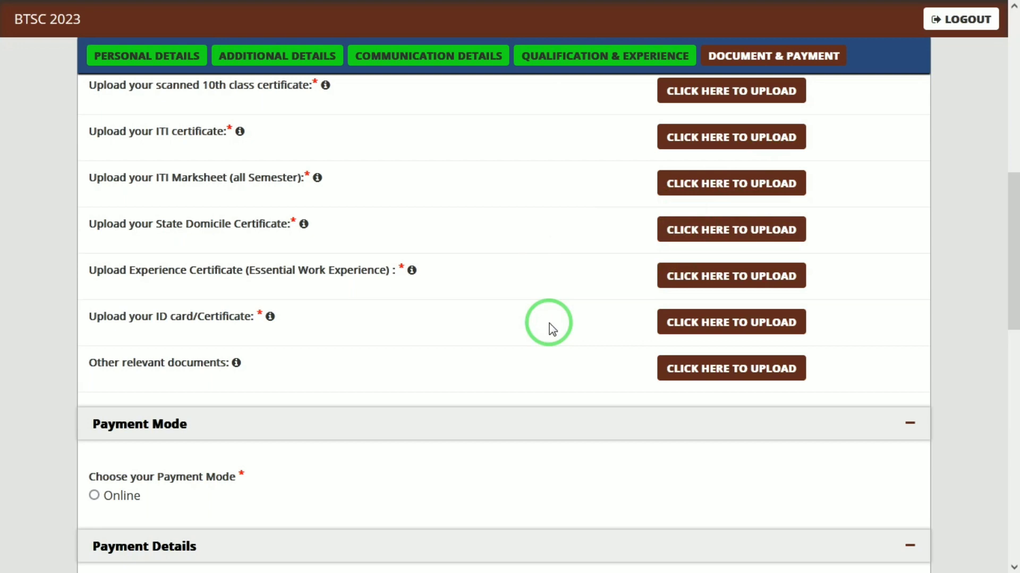
{"action": "left_click", "coordinate": [1018, 333]}
{"action": "left_click_drag", "start_coordinate": [1018, 328], "coordinate": [1010, 166]}
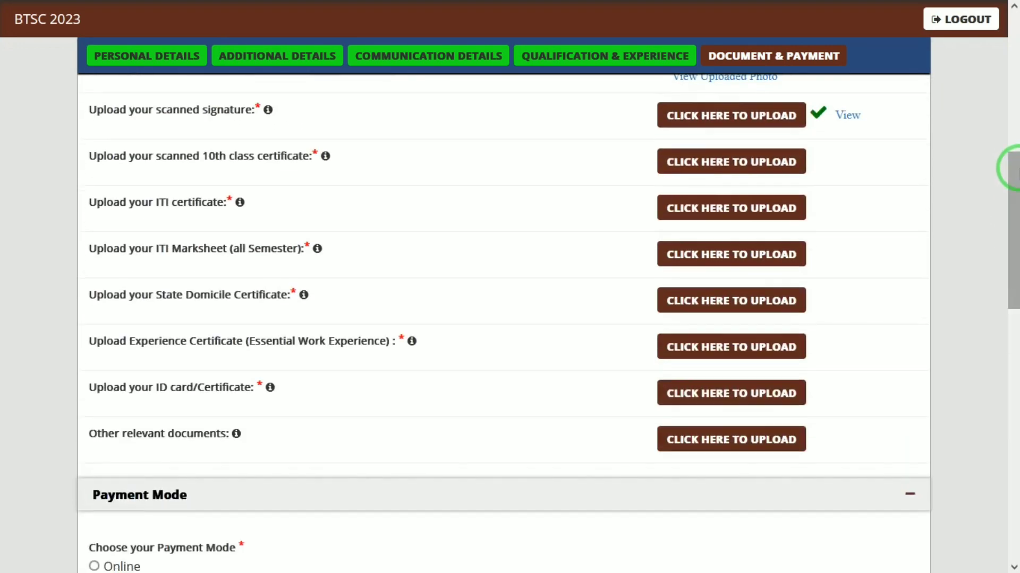
{"action": "left_click", "coordinate": [790, 155]}
{"action": "left_click", "coordinate": [507, 229]}
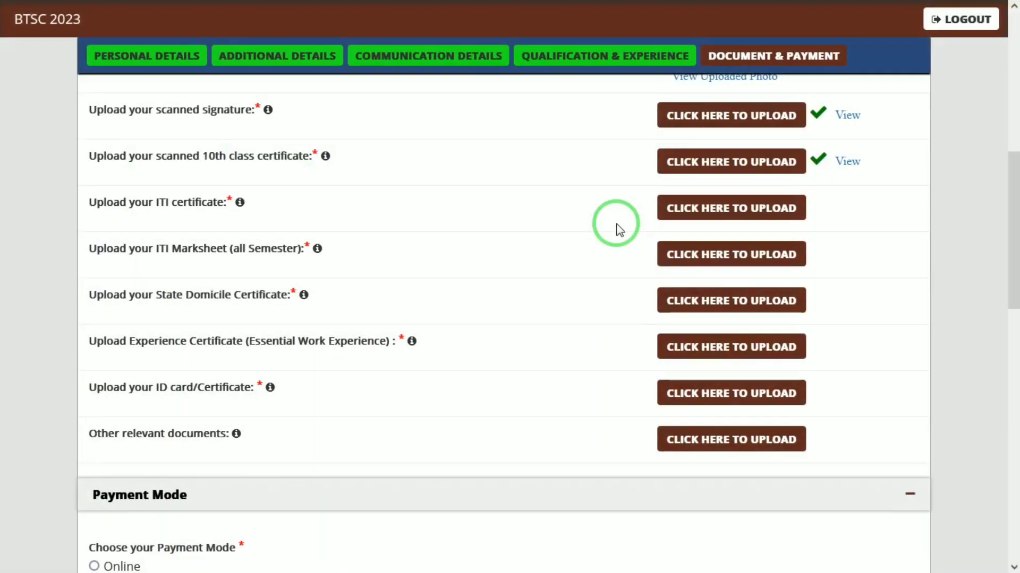
- Upload 10.pdf for the ITI certificate and the diploma certificate
{"action": "left_click", "coordinate": [691, 212]}
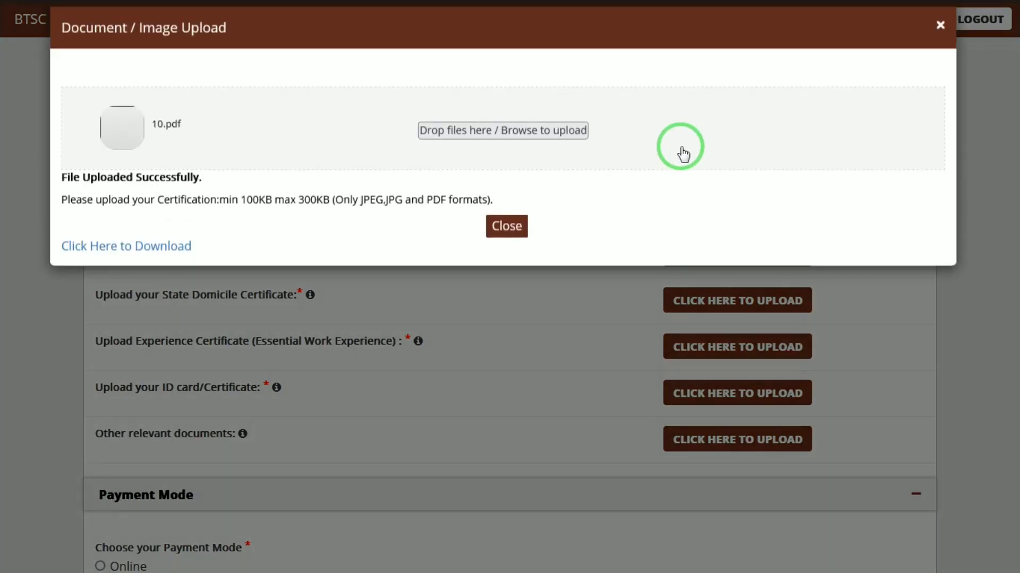
{"action": "left_click", "coordinate": [565, 150]}
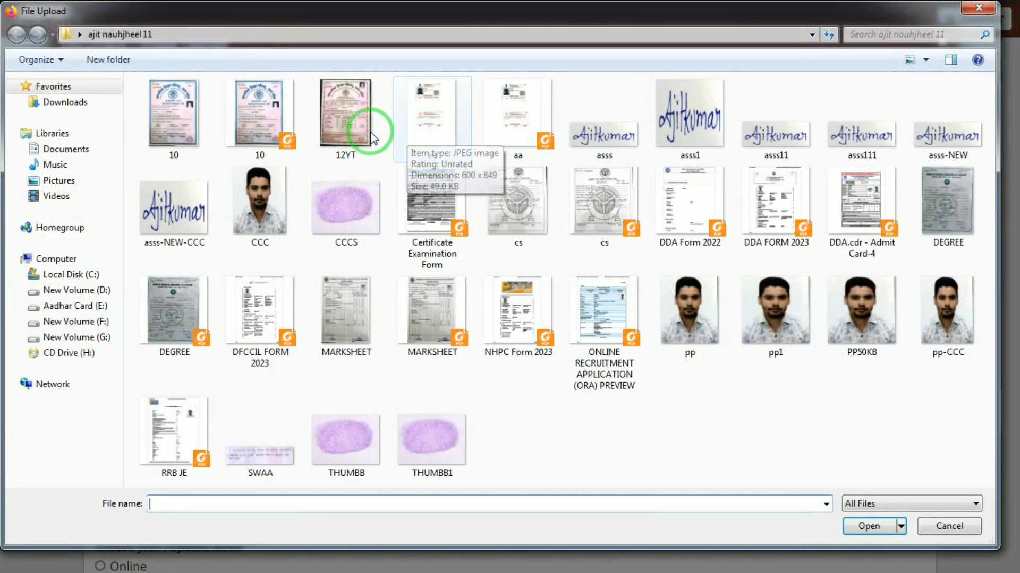
{"action": "left_click", "coordinate": [268, 158]}
{"action": "double_click", "coordinate": [268, 158]}
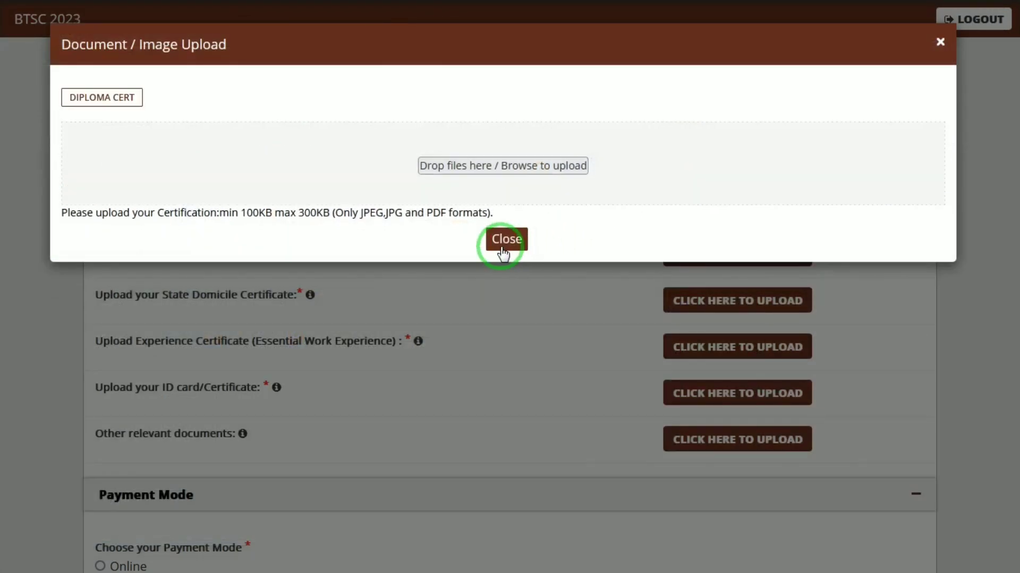
{"action": "left_click", "coordinate": [571, 166]}
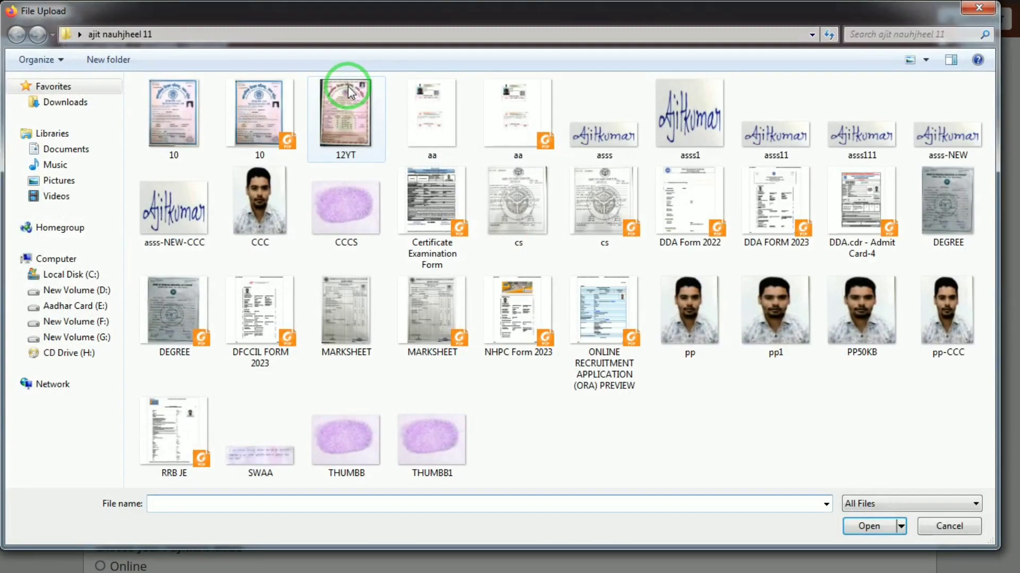
{"action": "double_click", "coordinate": [261, 124]}
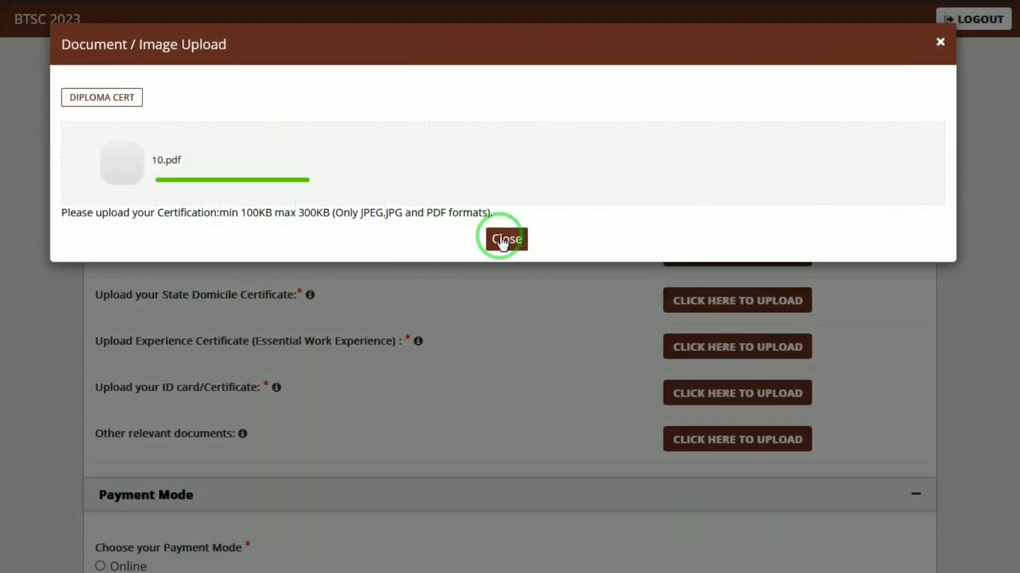
{"action": "scroll", "coordinate": [540, 236], "scroll_direction": "down", "scroll_amount": 1}
{"action": "left_click", "coordinate": [540, 240]}
- Upload 10.pdf as the ITI marksheet
{"action": "left_click", "coordinate": [739, 254]}
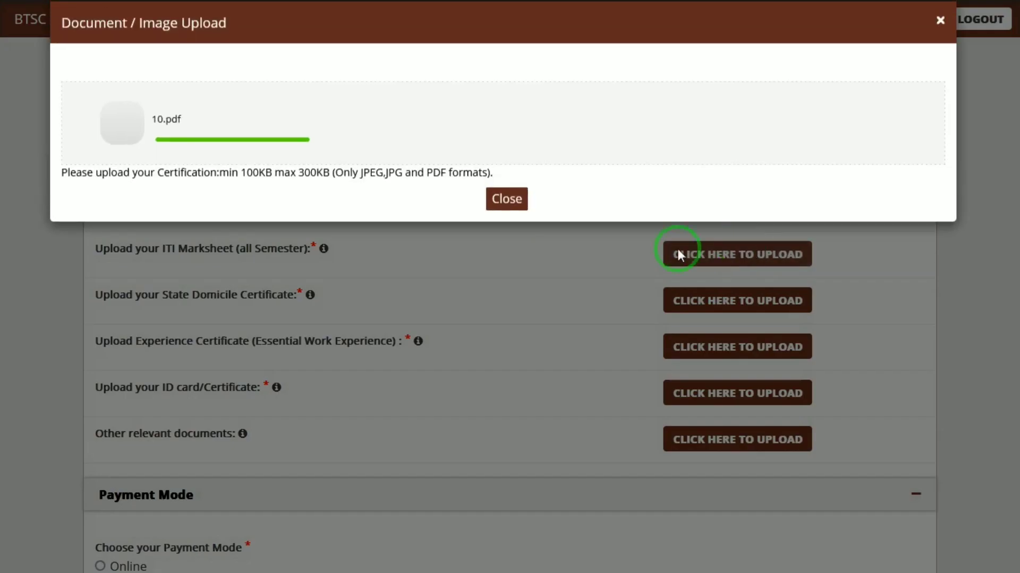
{"action": "left_click", "coordinate": [498, 240]}
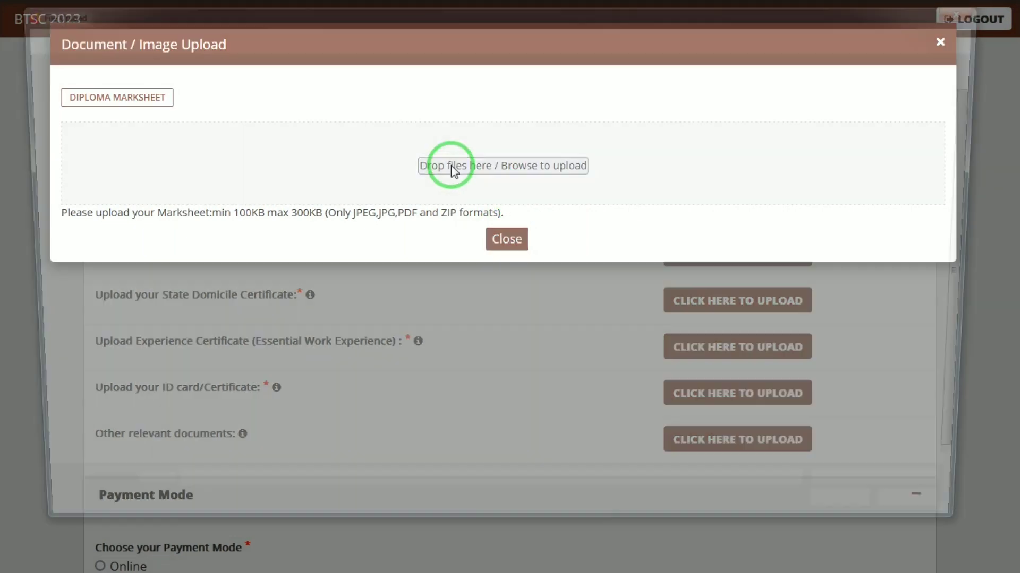
{"action": "left_click", "coordinate": [448, 164]}
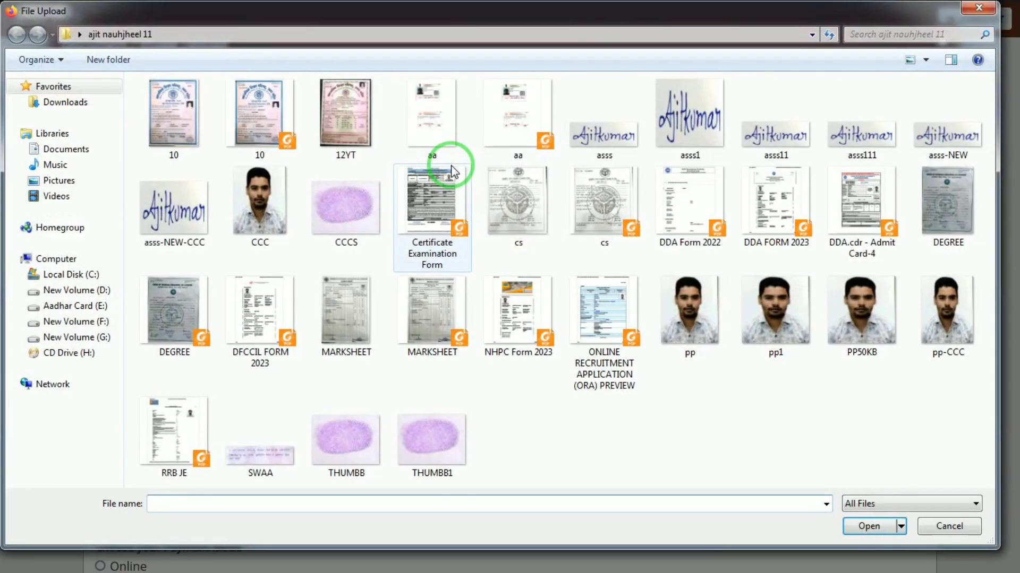
{"action": "double_click", "coordinate": [291, 140]}
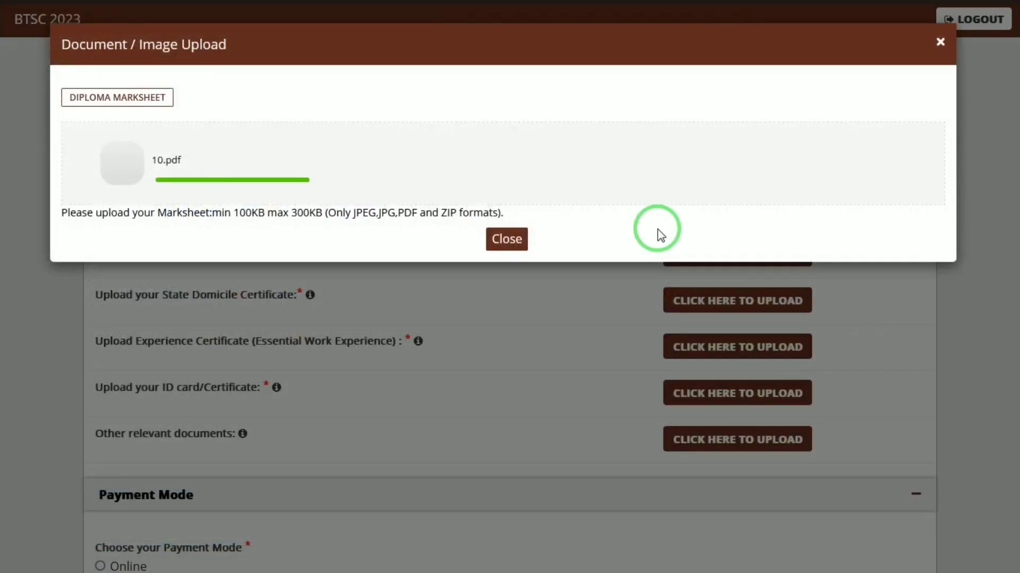
{"action": "left_click", "coordinate": [520, 240]}
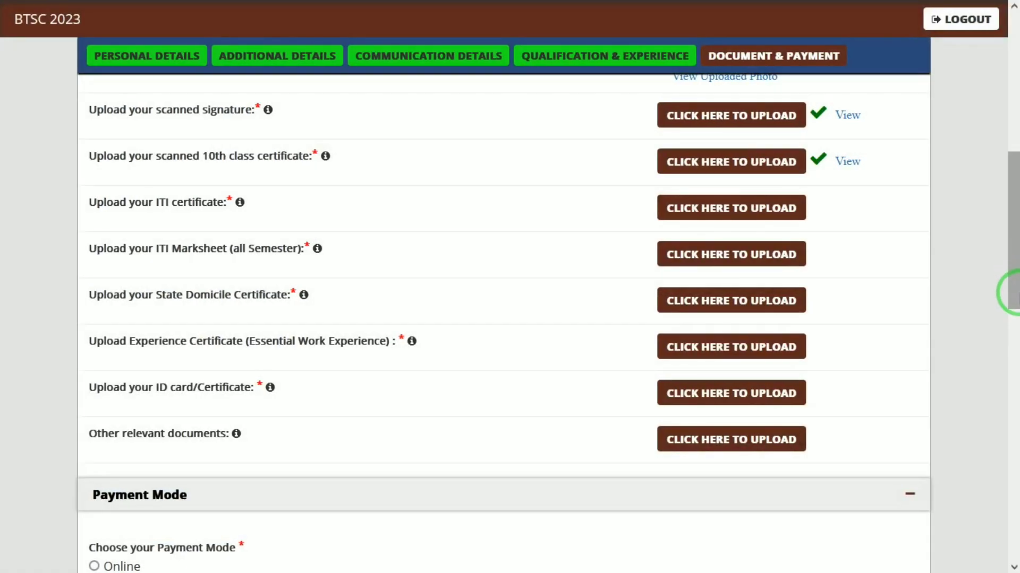
{"action": "left_click_drag", "start_coordinate": [1013, 293], "coordinate": [1013, 402]}
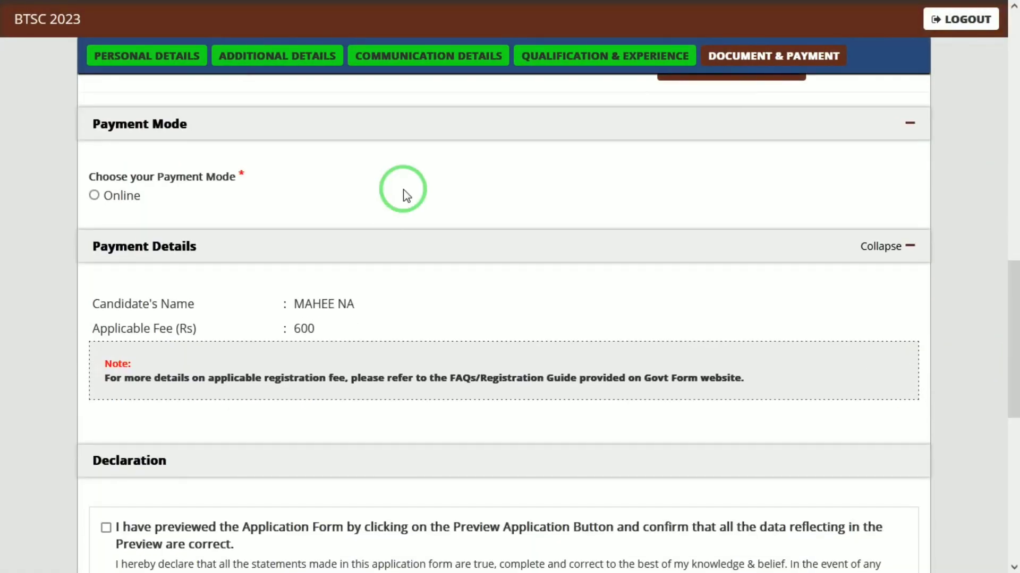
- Choose Online as the payment mode, which sets the fee to 600
{"action": "left_click", "coordinate": [95, 196]}
{"action": "left_click", "coordinate": [662, 374]}
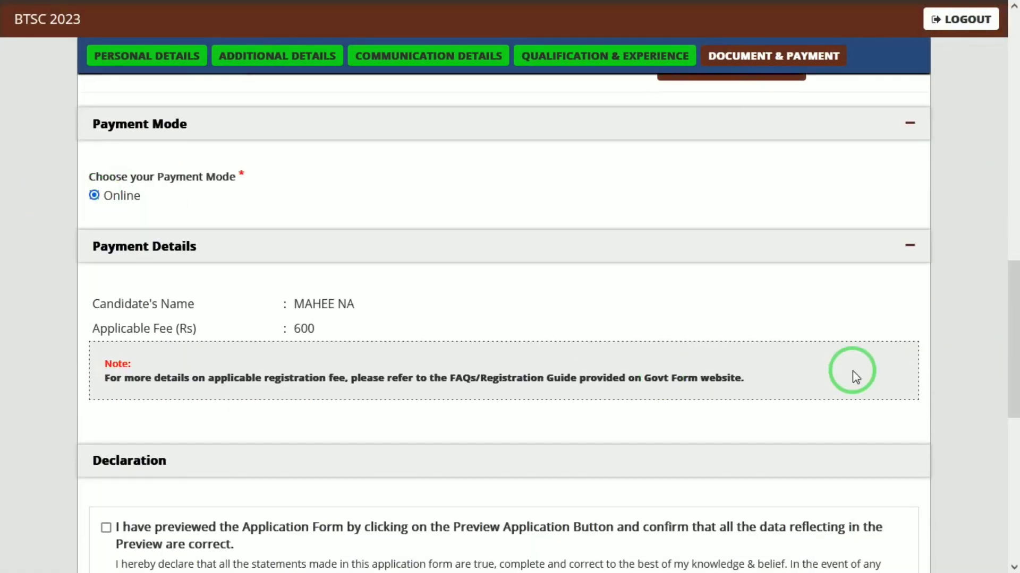
{"action": "left_click_drag", "start_coordinate": [1009, 360], "coordinate": [1009, 452]}
{"action": "left_click", "coordinate": [396, 272]}
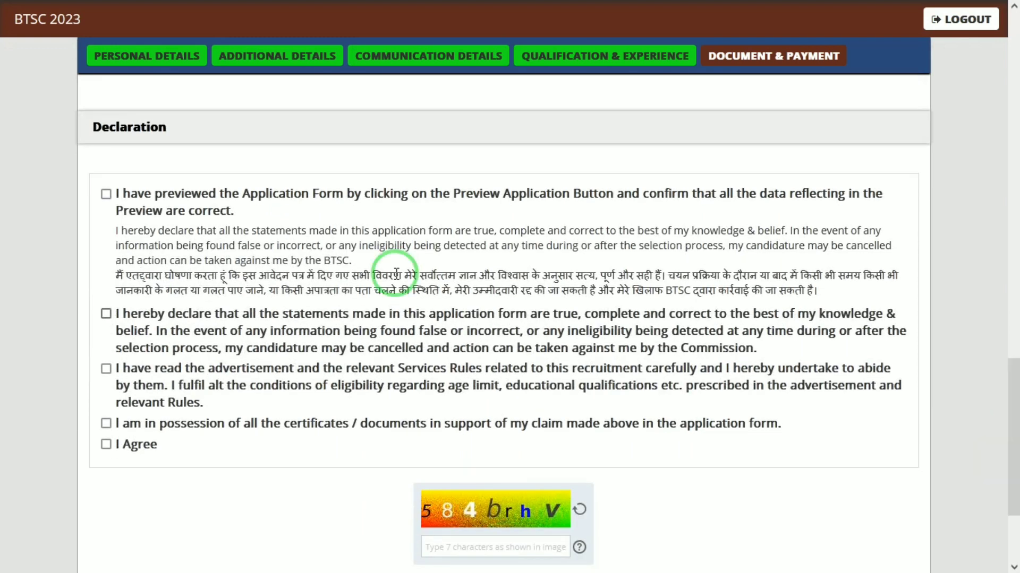
- Tick all five declaration statements down to I Agree
{"action": "left_click", "coordinate": [105, 198]}
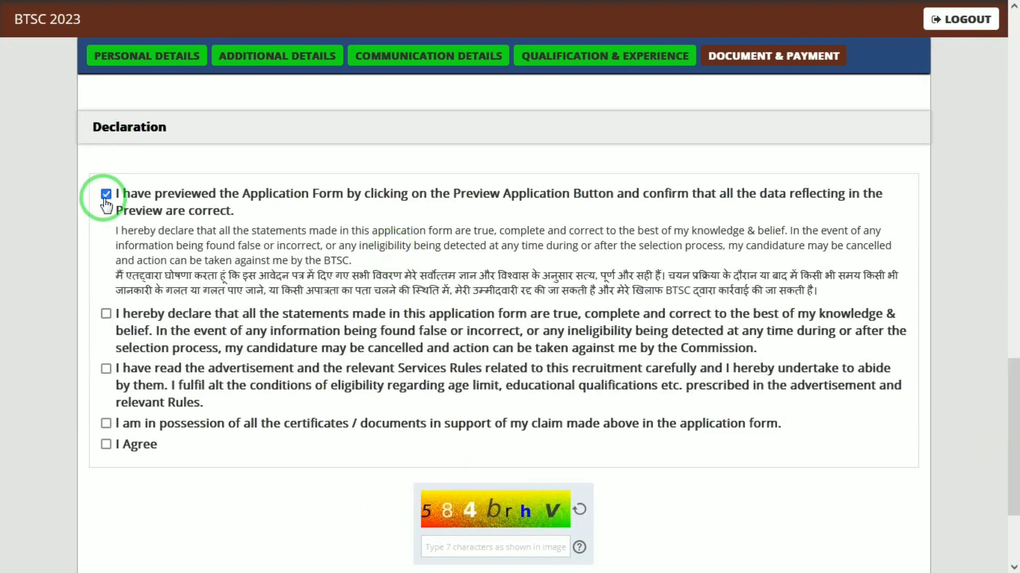
{"action": "key", "text": "Tab"}
{"action": "key", "text": "space"}
{"action": "key", "text": "Tab"}
{"action": "key", "text": "space"}
{"action": "key", "text": "Tab"}
{"action": "key", "text": "space"}
{"action": "key", "text": "Tab"}
{"action": "key", "text": "space"}
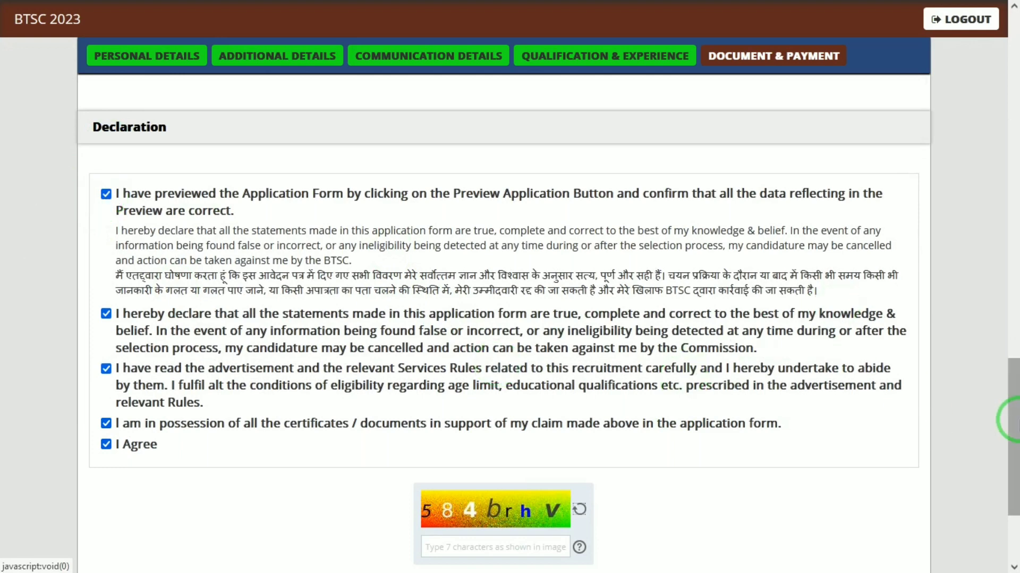
{"action": "left_click_drag", "start_coordinate": [1013, 417], "coordinate": [1013, 483]}
{"action": "left_click", "coordinate": [537, 393]}
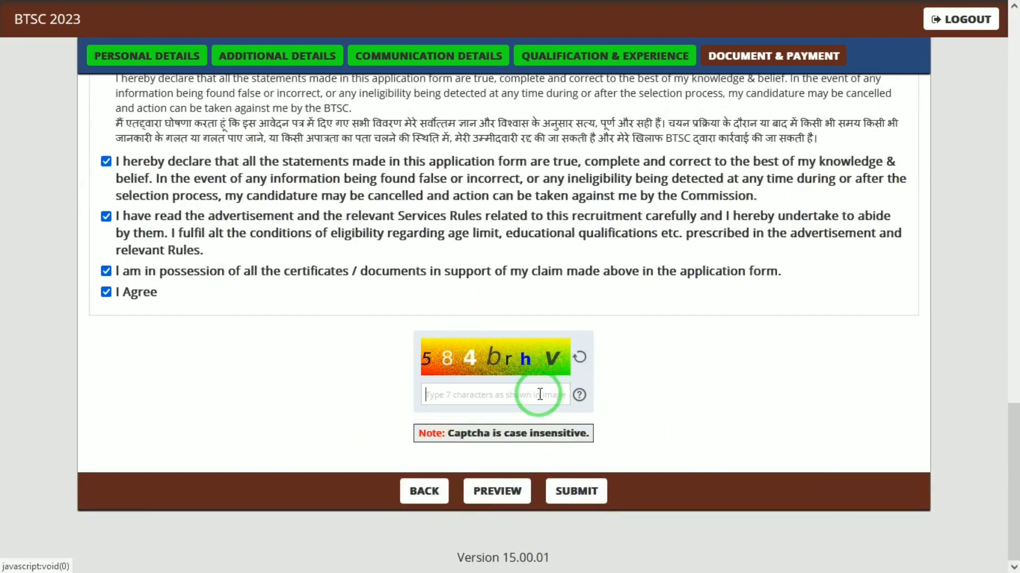
{"action": "left_click", "coordinate": [483, 494]}
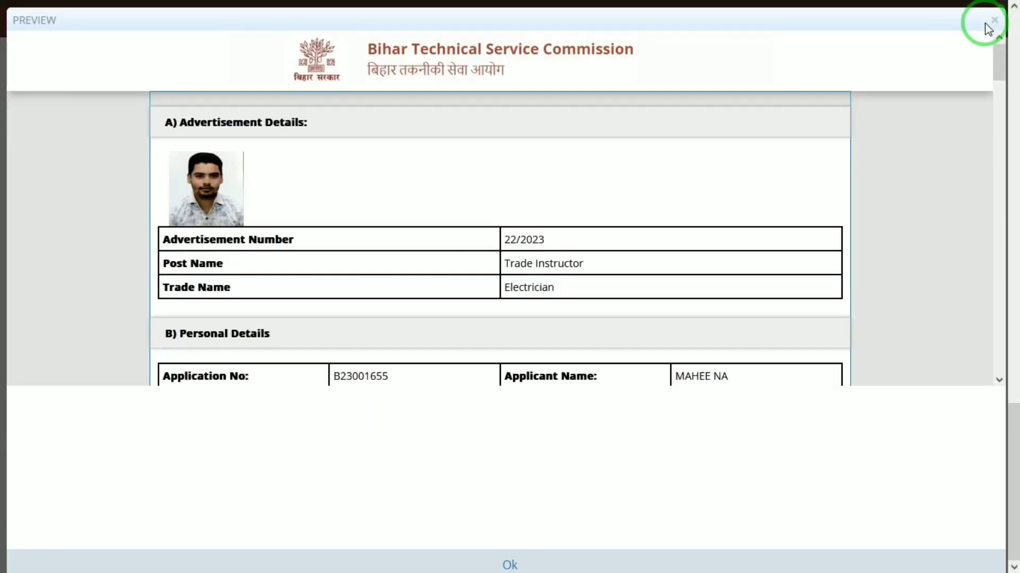
{"action": "left_click", "coordinate": [995, 21]}
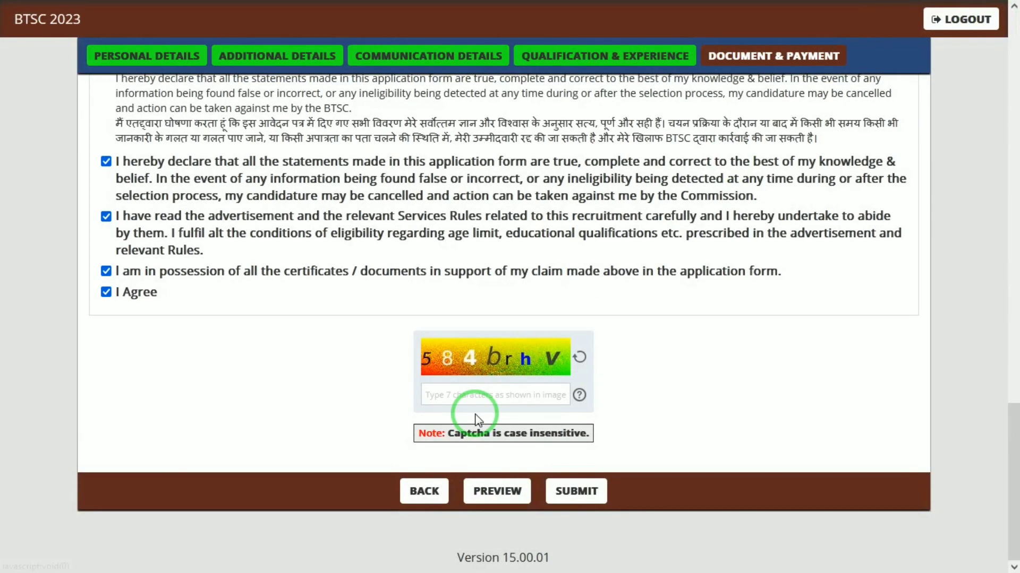